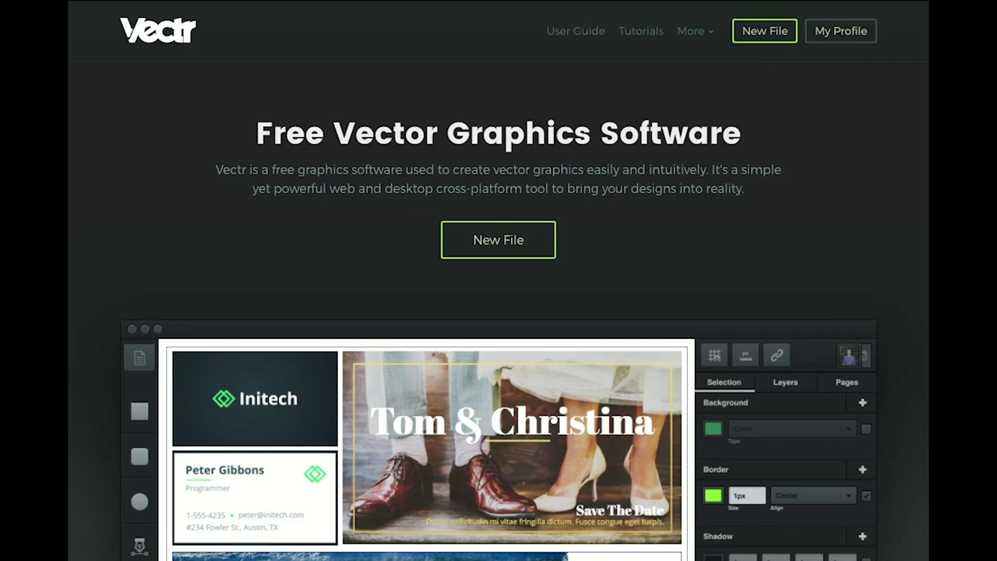
# Step: Create a new file and set its page size to 600 px wide by 400 px high, with the proportions unlinked
pyautogui.click(770, 32)
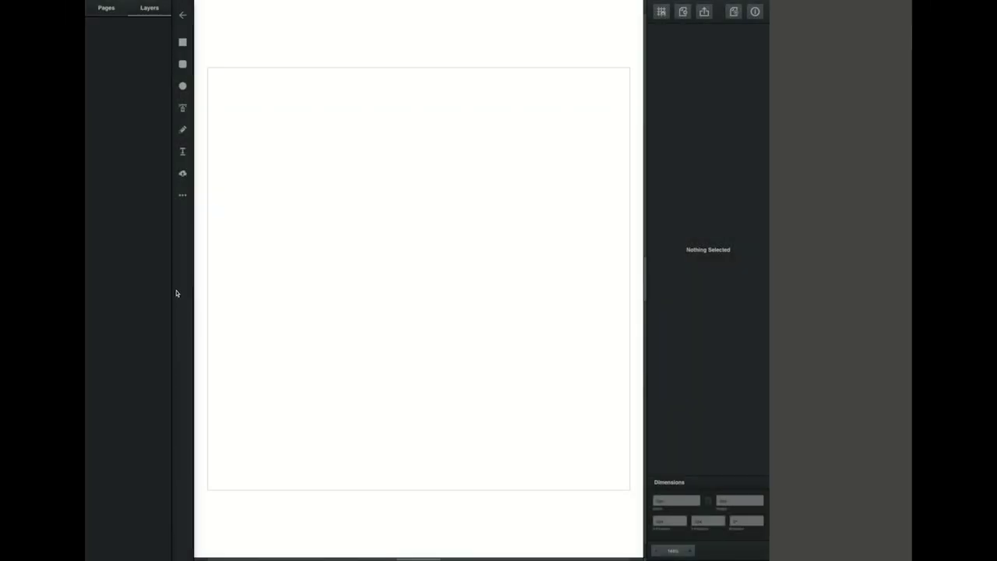
pyautogui.click(108, 13)
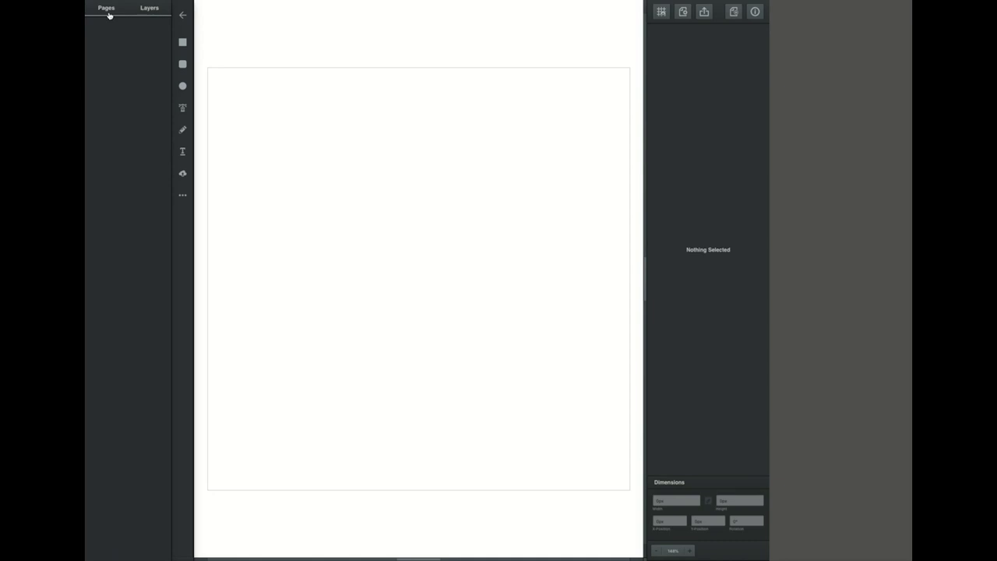
pyautogui.click(109, 15)
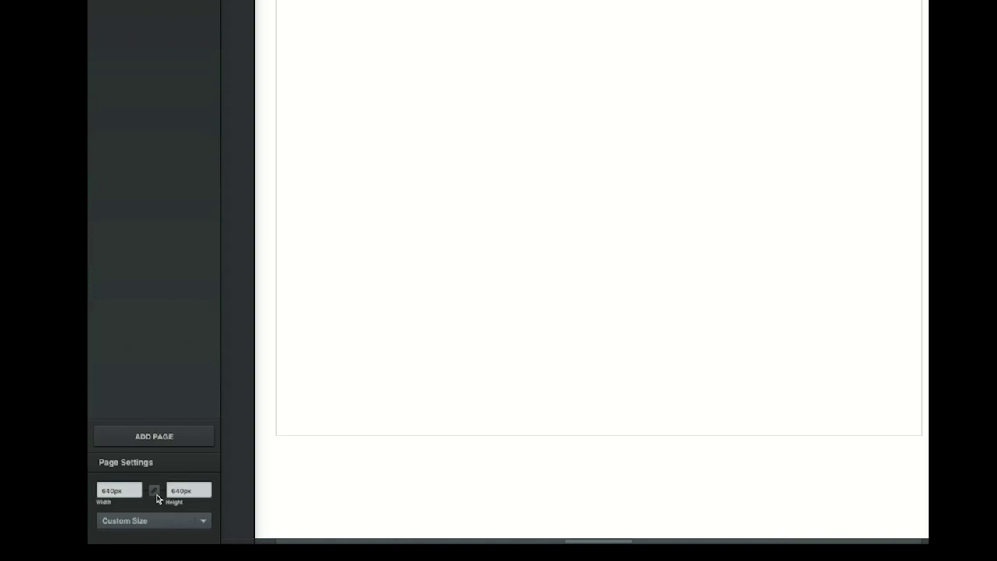
pyautogui.click(155, 492)
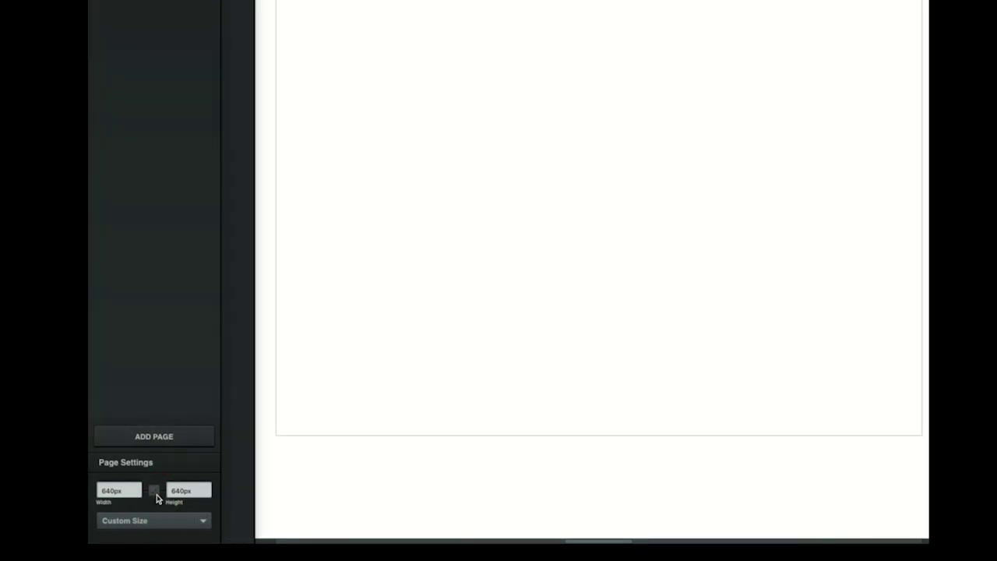
pyautogui.click(111, 490)
pyautogui.click(182, 496)
pyautogui.write('600')
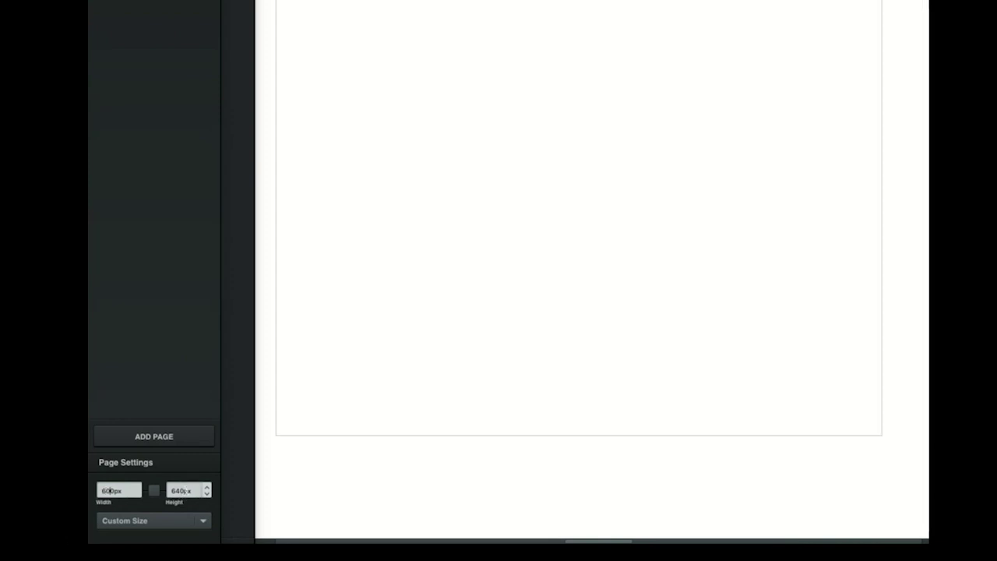
pyautogui.doubleClick(182, 491)
pyautogui.write('400')
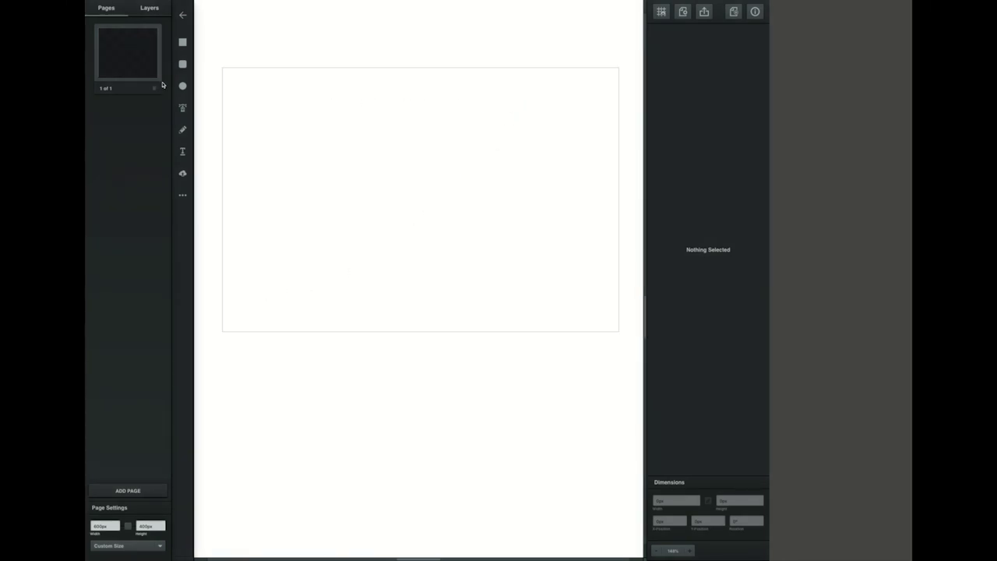
# Step: Draw a rectangle of about 637 by 436 px covering the whole page and fill it with a muted grey-green
pyautogui.click(182, 42)
pyautogui.moveTo(211, 58); pyautogui.dragTo(631, 345)
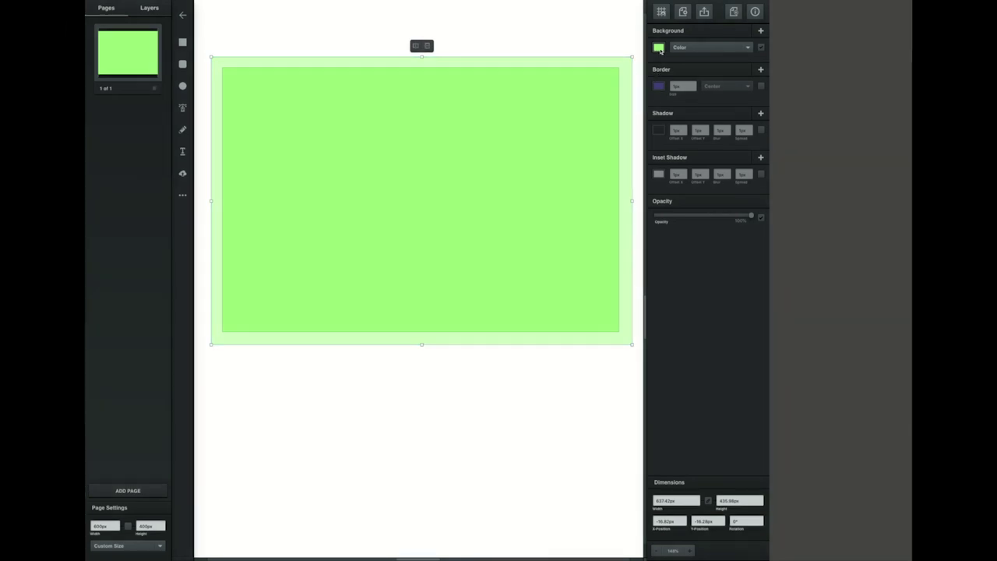
pyautogui.click(658, 46)
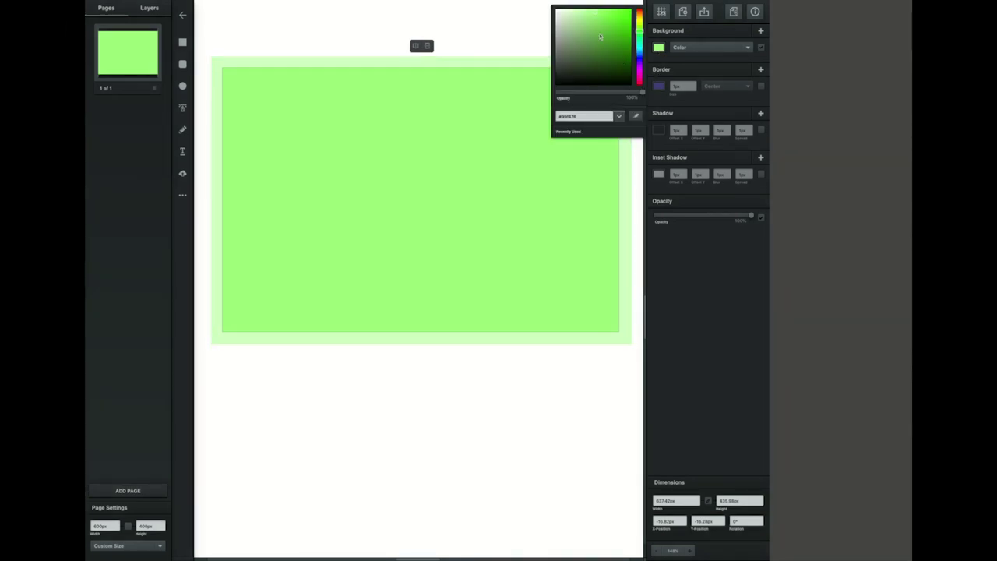
pyautogui.click(565, 29)
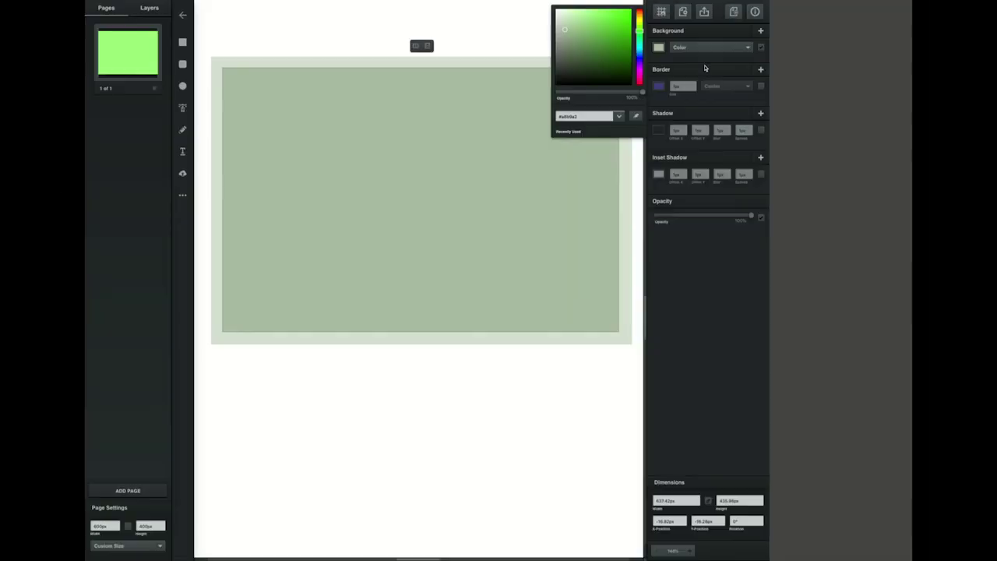
pyautogui.click(774, 152)
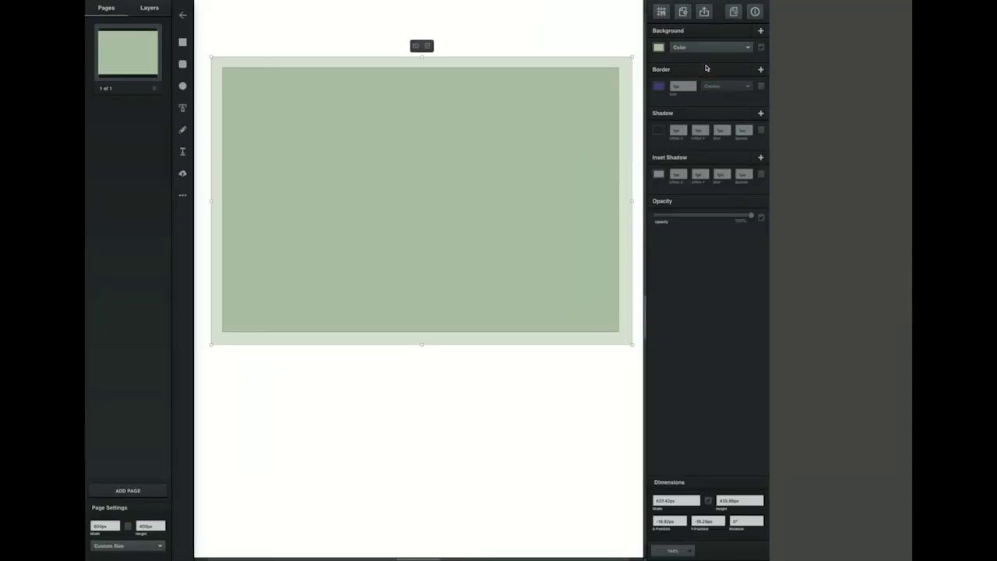
pyautogui.click(238, 35)
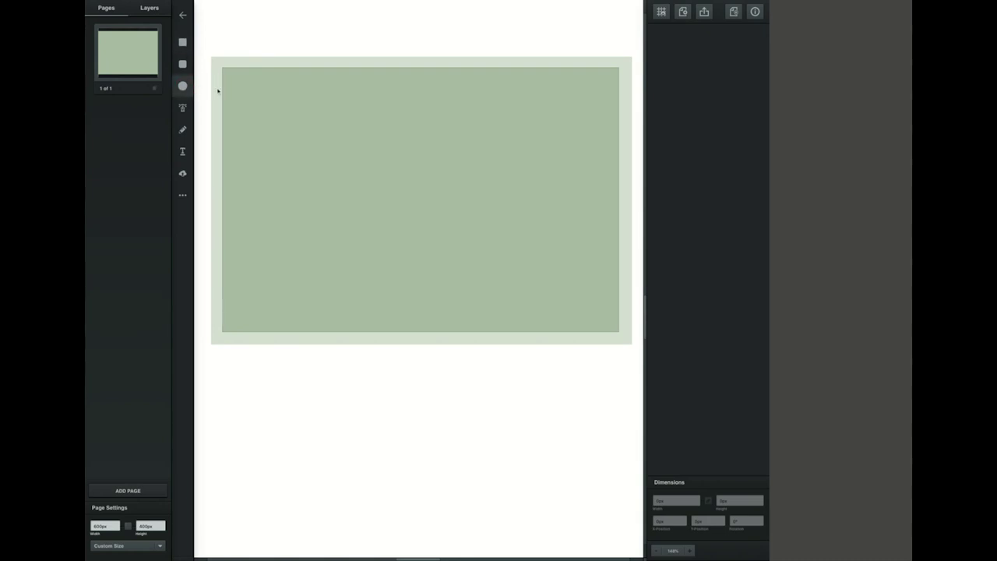
# Step: Draw a circle about 45 px wide in the upper part of the page and fill it with dark green
pyautogui.moveTo(365, 116); pyautogui.dragTo(391, 142)
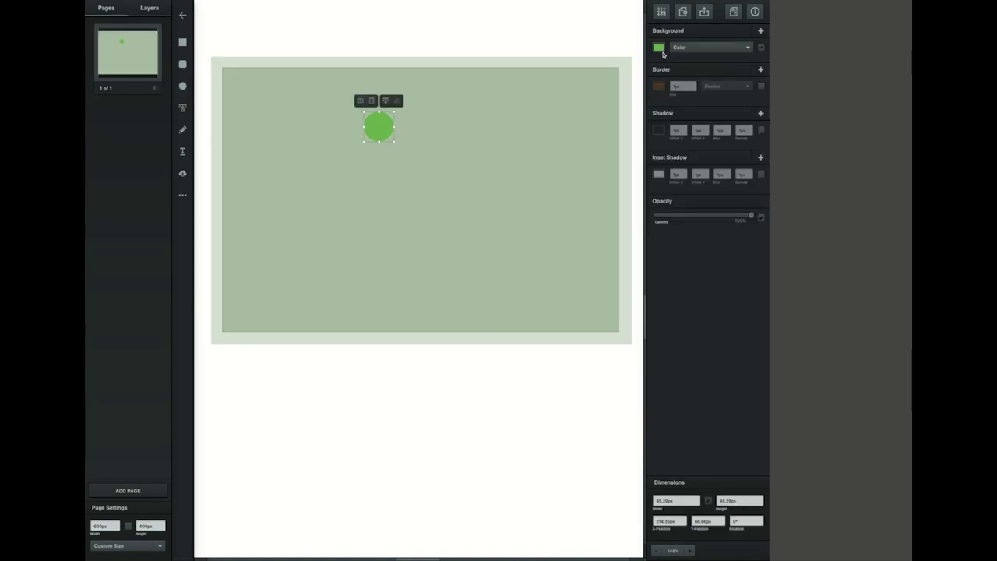
pyautogui.click(659, 47)
pyautogui.click(583, 53)
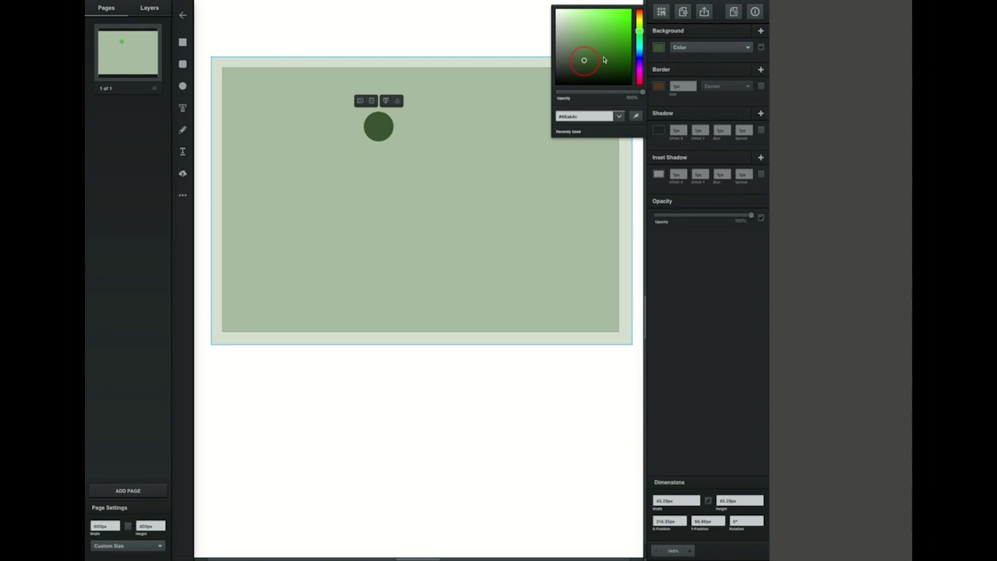
pyautogui.moveTo(582, 53); pyautogui.dragTo(582, 56)
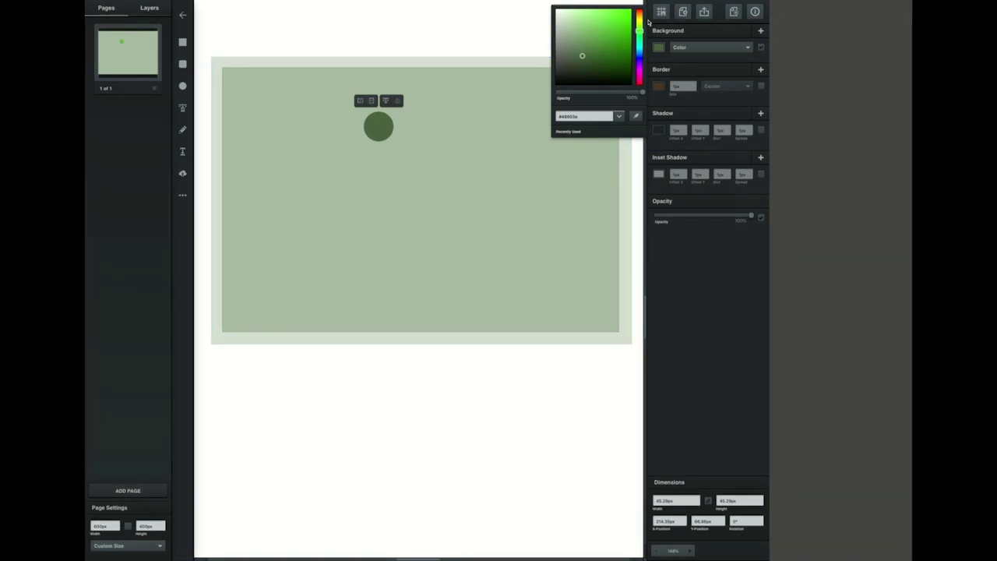
# Step: Give the dark green circle a 6 px centered border in the grey-green sampled from the background rectangle
pyautogui.click(661, 89)
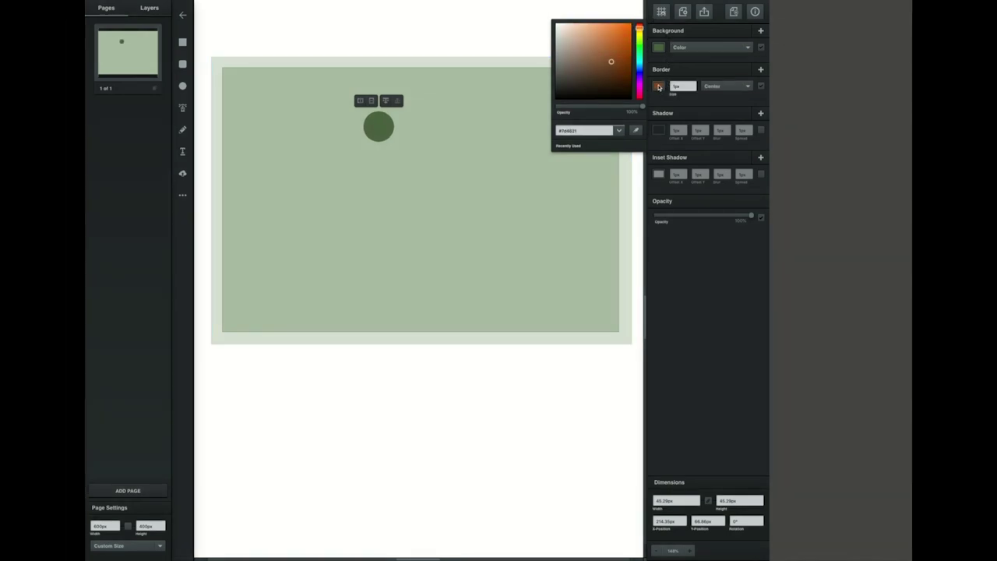
pyautogui.click(634, 131)
pyautogui.click(503, 124)
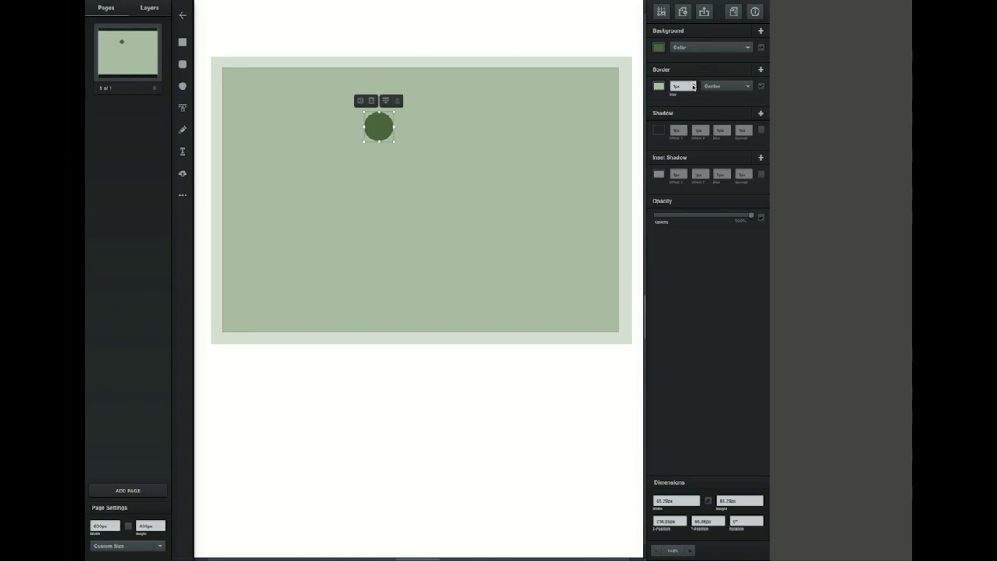
pyautogui.click(693, 85)
pyautogui.click(658, 88)
pyautogui.moveTo(578, 42); pyautogui.dragTo(535, 23)
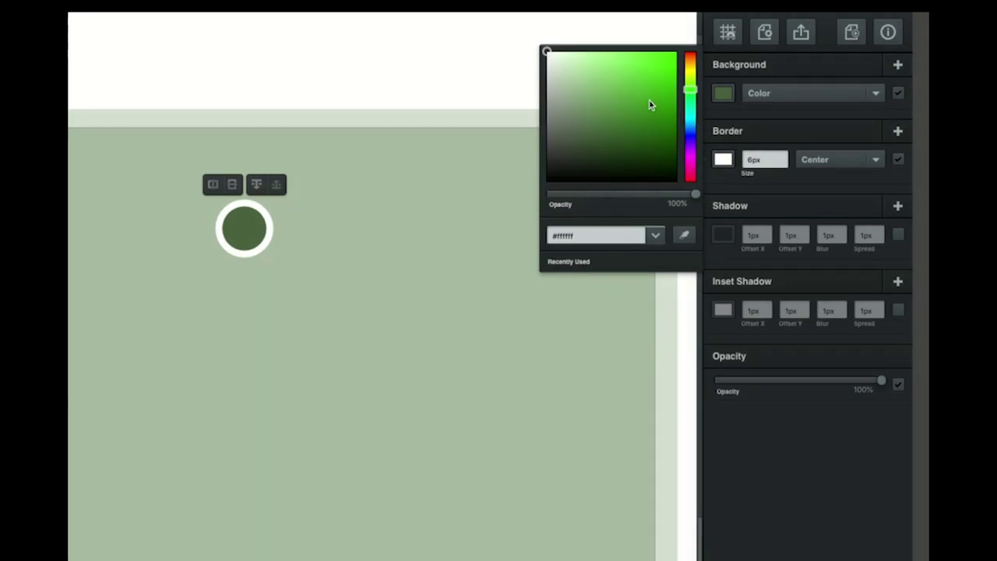
pyautogui.click(683, 234)
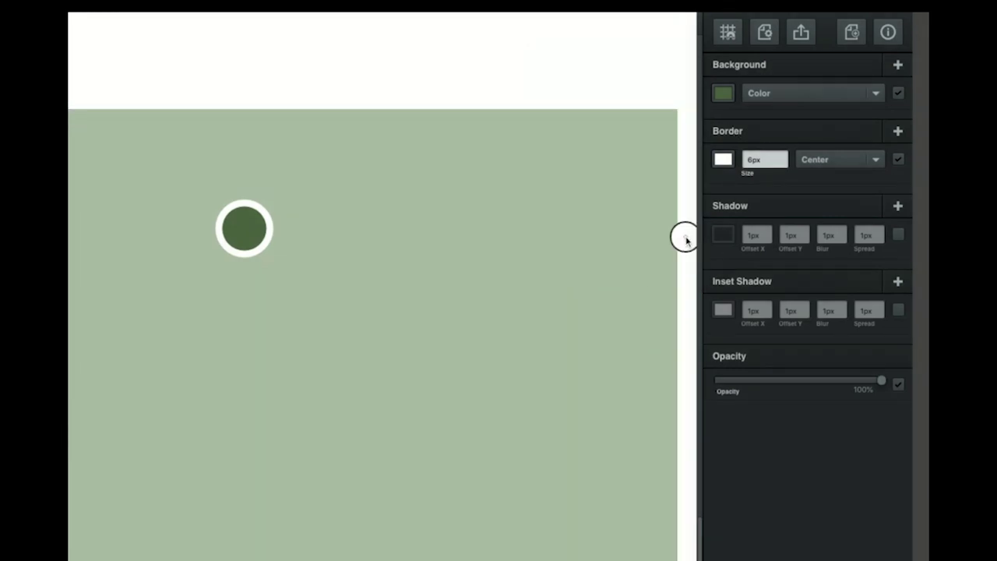
pyautogui.click(484, 245)
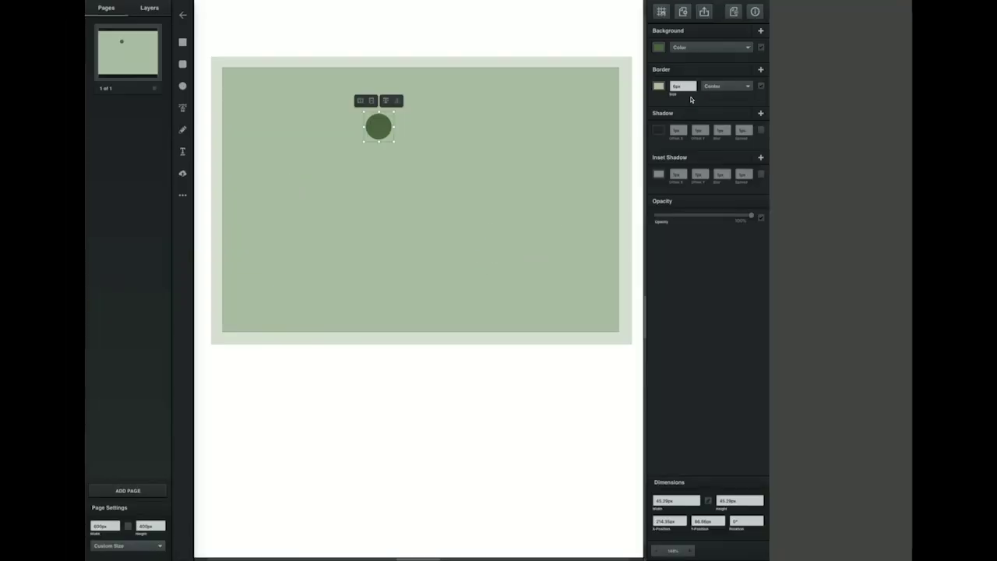
pyautogui.click(554, 42)
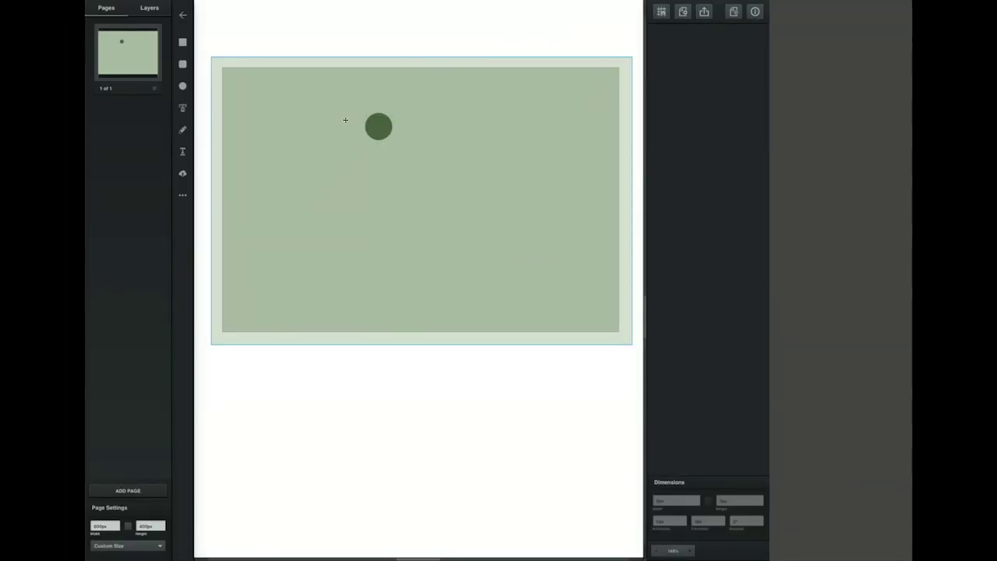
# Step: Add a smaller white circle centered inside the dark green one, sized to leave a thin green ring around it
pyautogui.click(182, 86)
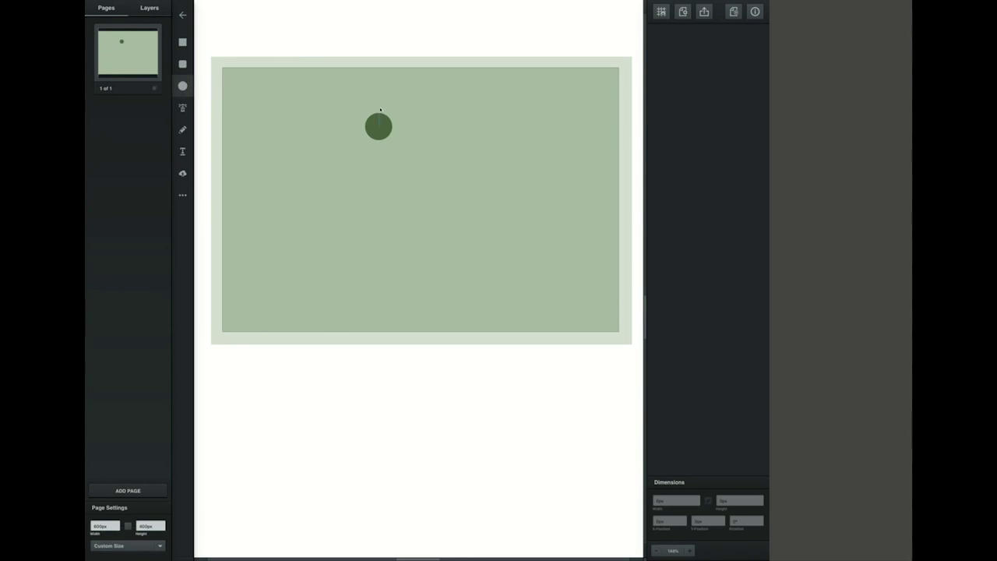
pyautogui.moveTo(406, 117); pyautogui.dragTo(380, 126)
pyautogui.click(658, 47)
pyautogui.click(555, 10)
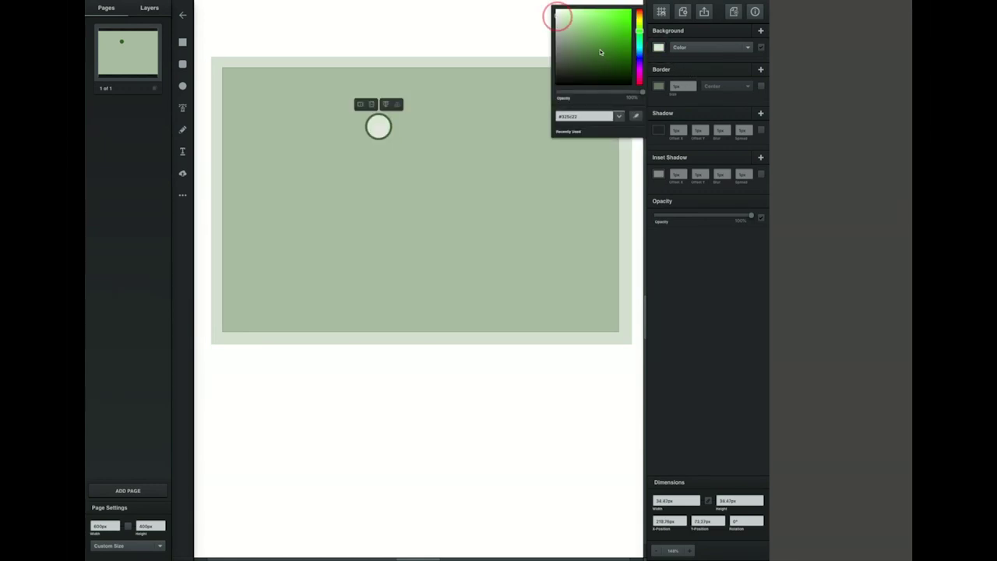
pyautogui.click(378, 127)
pyautogui.moveTo(367, 116); pyautogui.dragTo(380, 131)
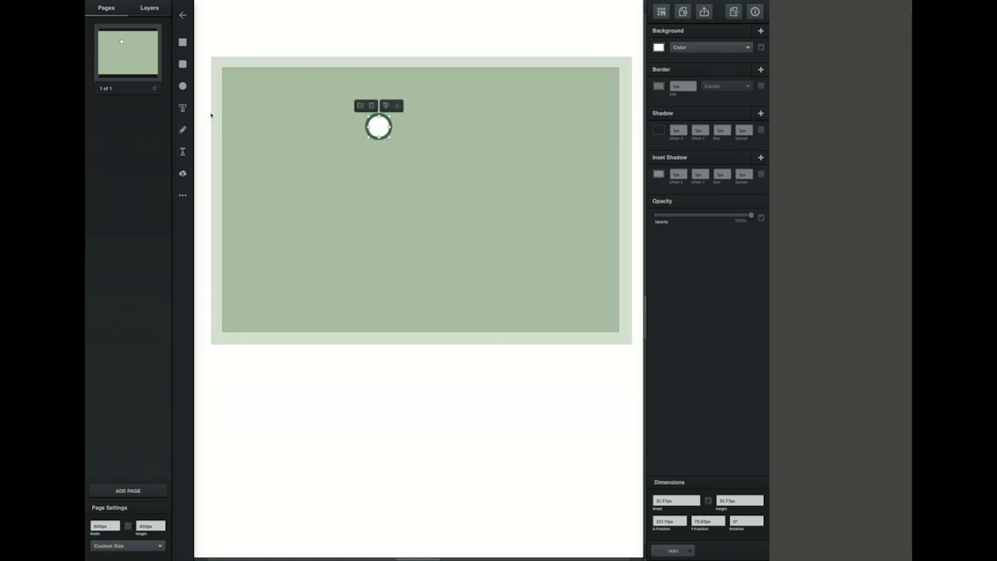
# Step: Draw a green pupil circle about 13 px wide inside the white circle, slightly left of its center
pyautogui.click(185, 88)
pyautogui.scroll(1, 351, 135)
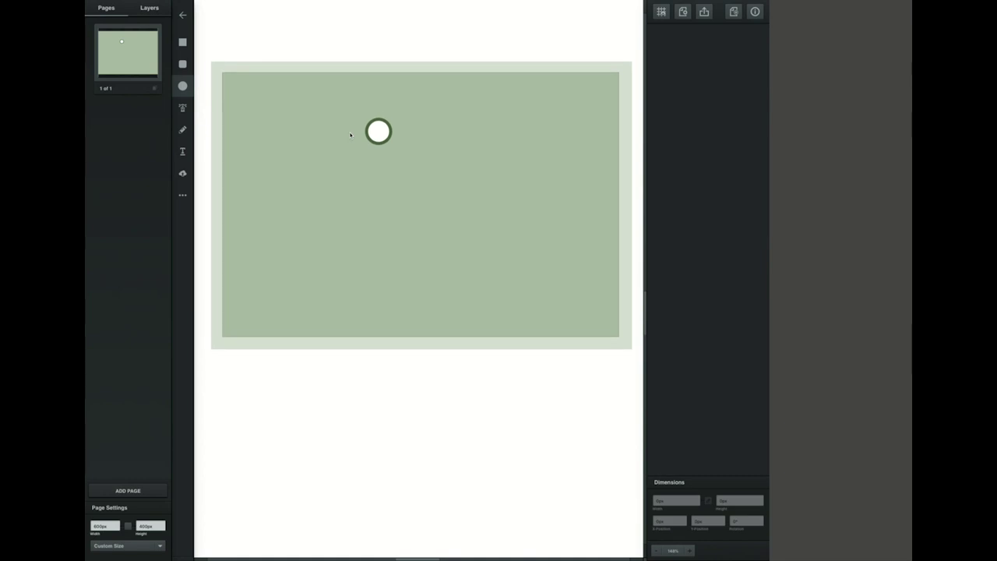
pyautogui.scroll(3, 351, 135)
pyautogui.scroll(3, 350, 135)
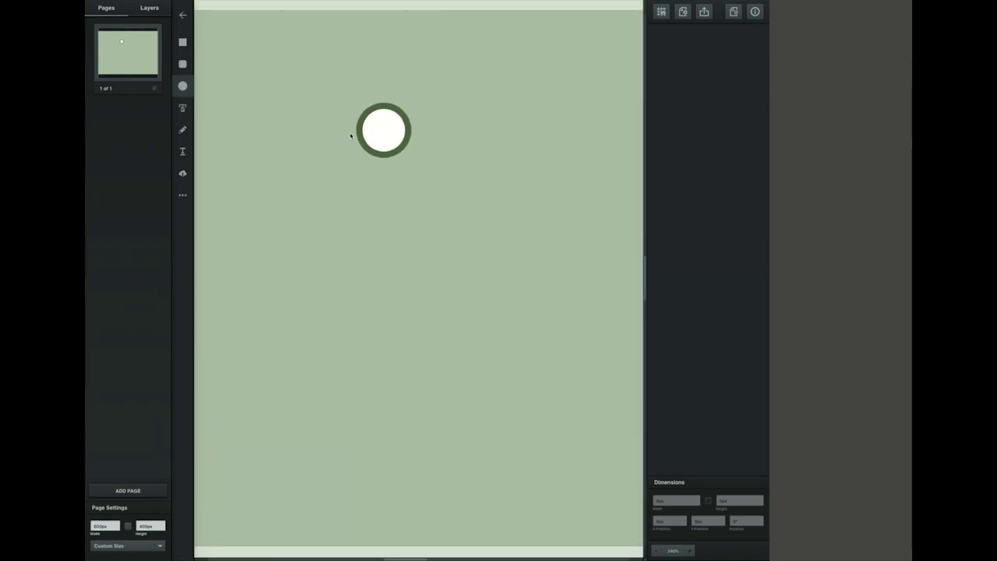
pyautogui.moveTo(438, 134); pyautogui.dragTo(380, 137)
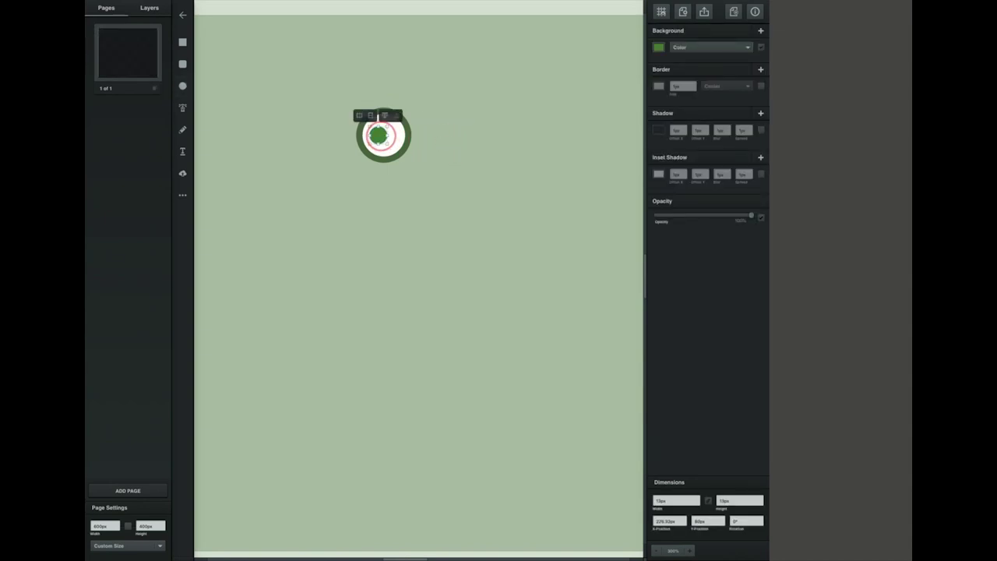
# Step: Move the large background rectangle upward, clear of the page and the eye circles
pyautogui.click(482, 143)
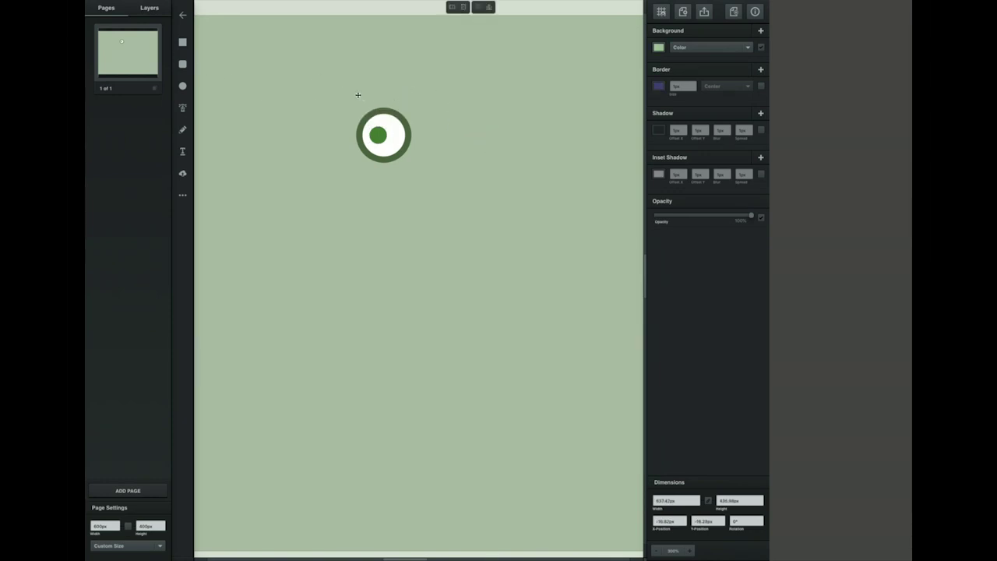
pyautogui.moveTo(351, 90); pyautogui.dragTo(394, 121)
pyautogui.hotkey('ctrl', '0')
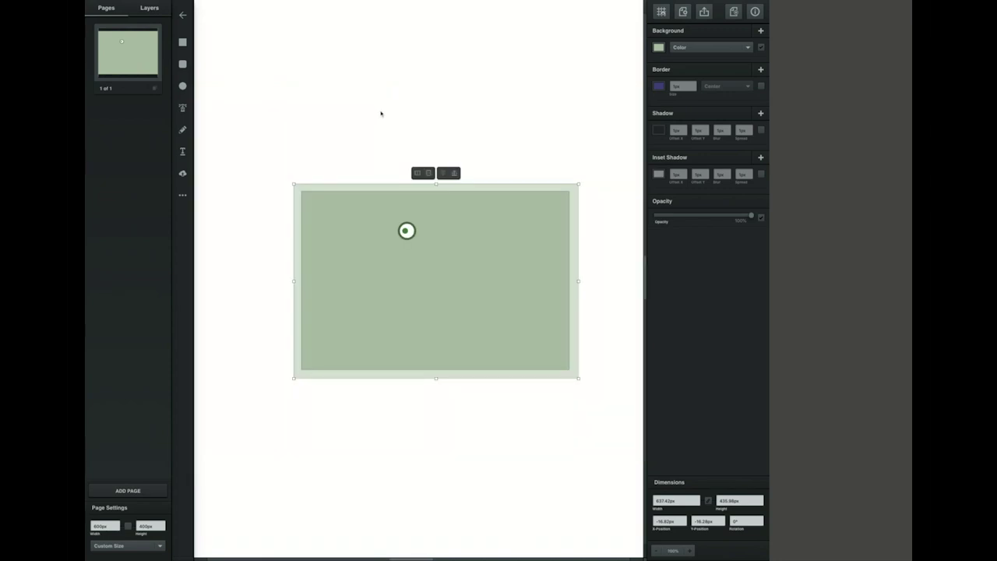
pyautogui.moveTo(455, 233); pyautogui.dragTo(452, 40)
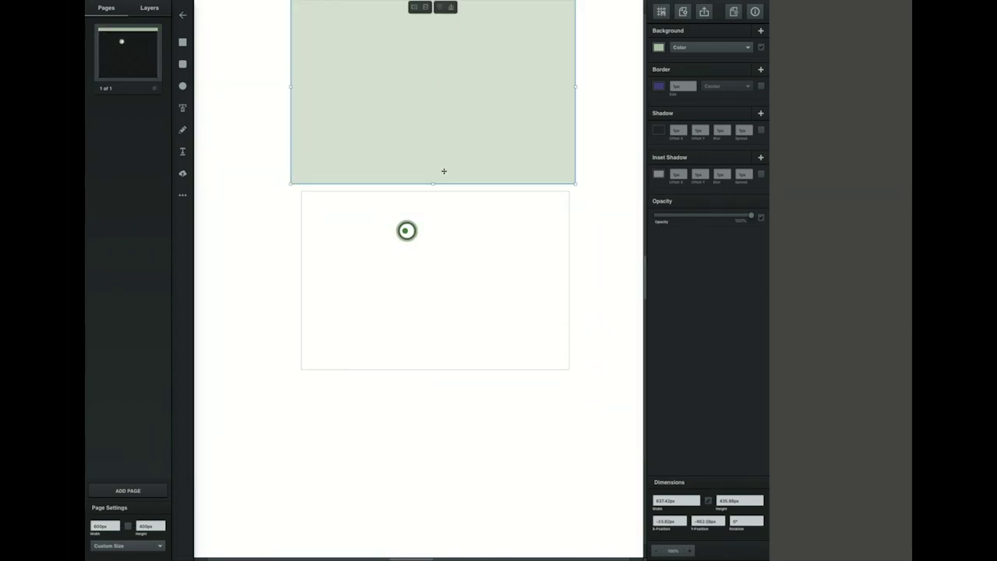
# Step: Duplicate all of the eye's circles together and place the copy, flipped horizontally, beside the original on its left
pyautogui.hotkey('ctrl', '+')
pyautogui.hotkey('ctrl', '+')
pyautogui.hotkey('ctrl', '+')
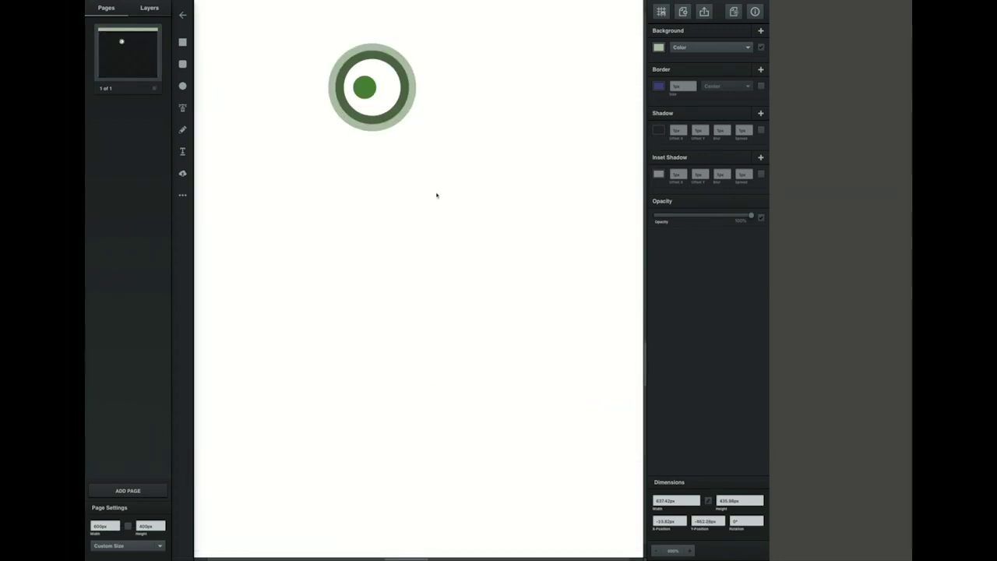
pyautogui.scroll(2, 434, 193)
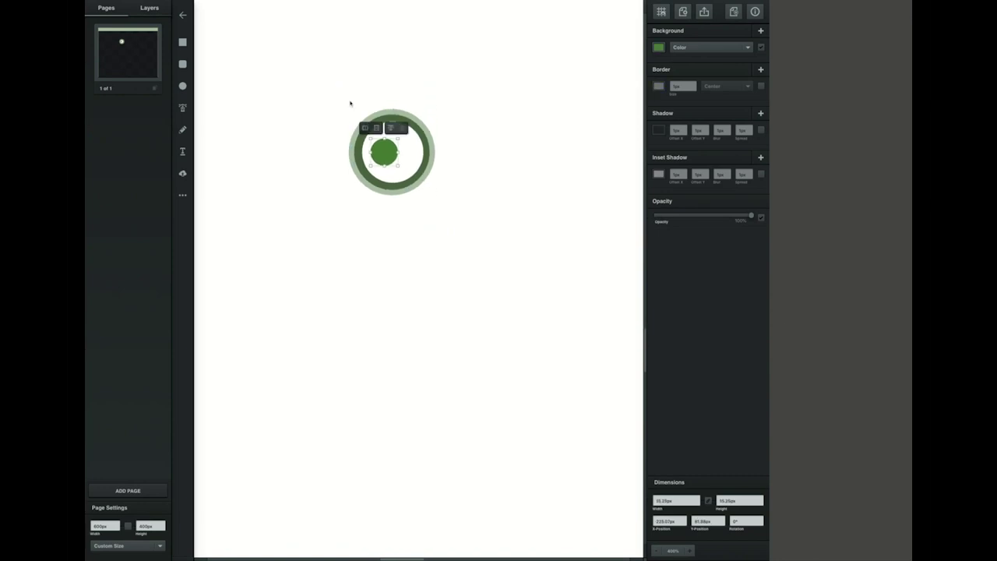
pyautogui.moveTo(350, 101); pyautogui.dragTo(447, 207)
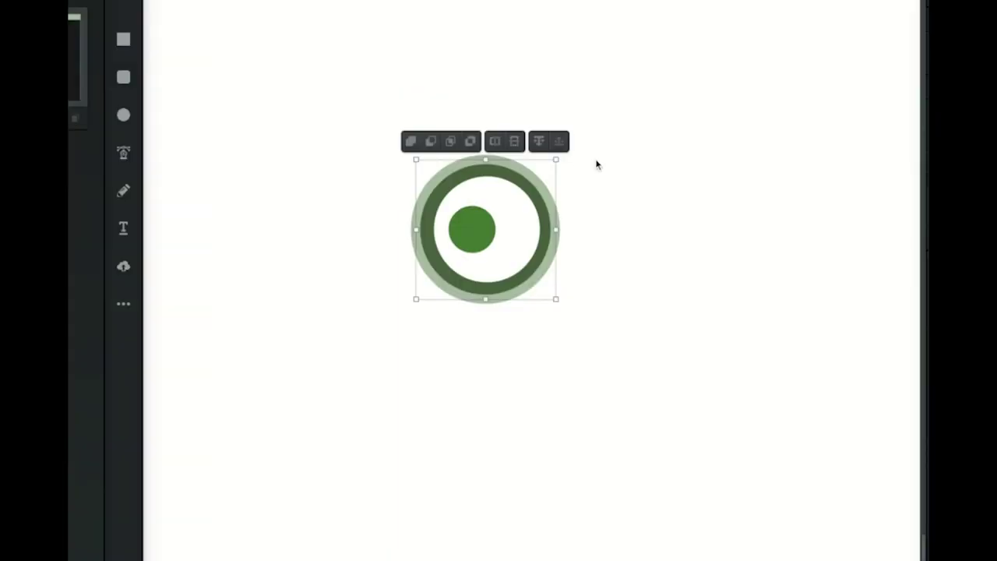
pyautogui.rightClick(529, 194)
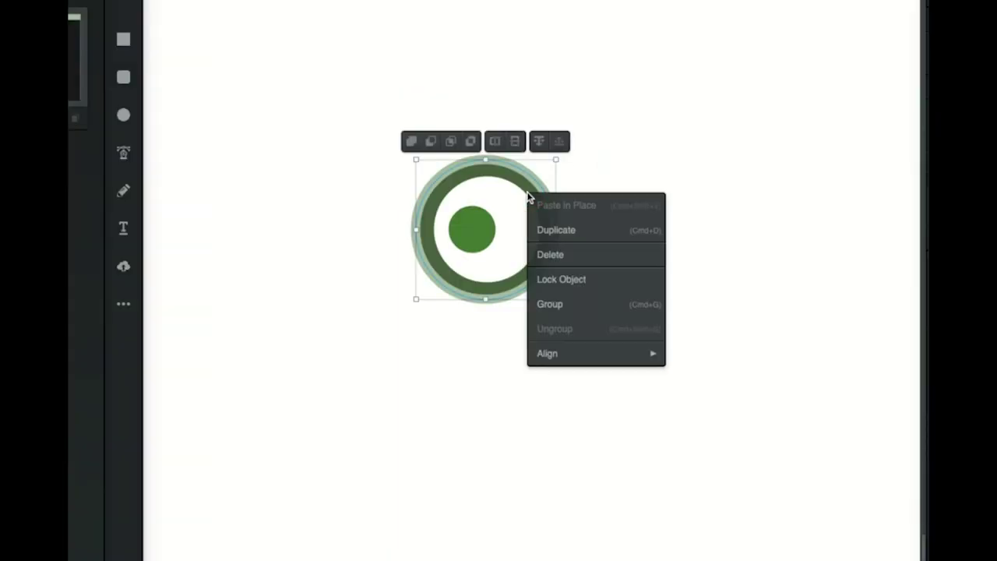
pyautogui.click(580, 236)
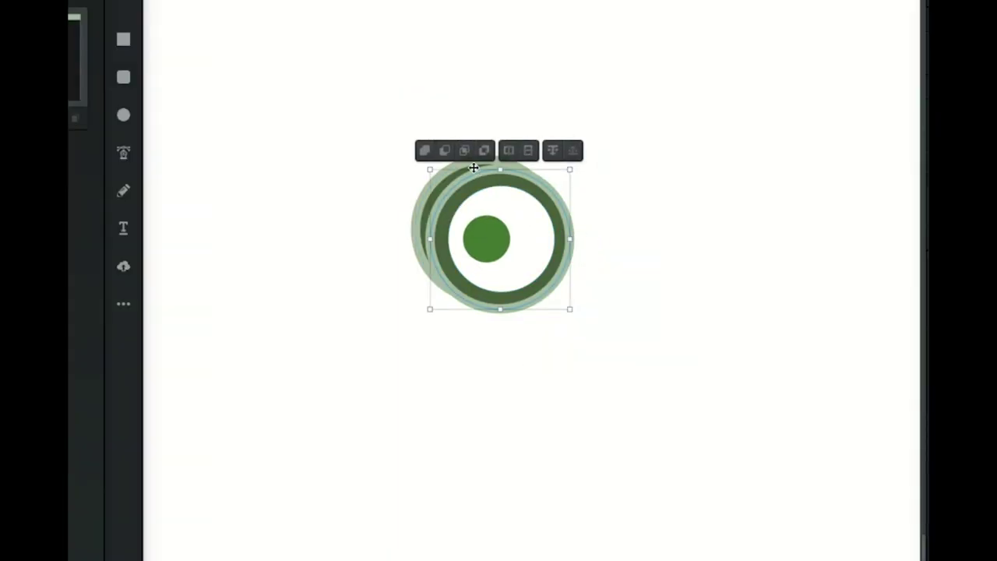
pyautogui.click(484, 150)
pyautogui.click(507, 150)
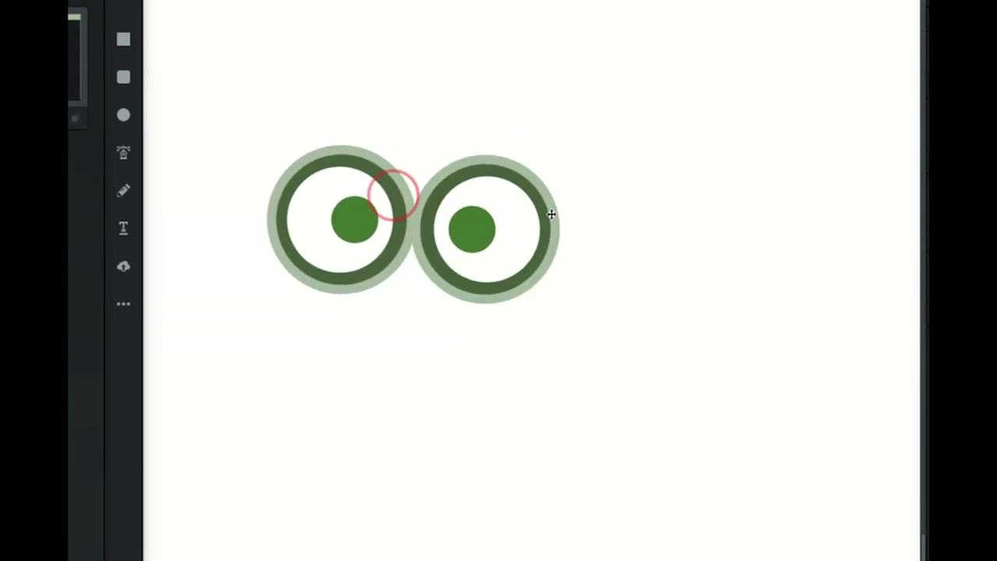
# Step: Move the left eye level with the right eye, leaving a small gap between them
pyautogui.moveTo(393, 195); pyautogui.dragTo(361, 206)
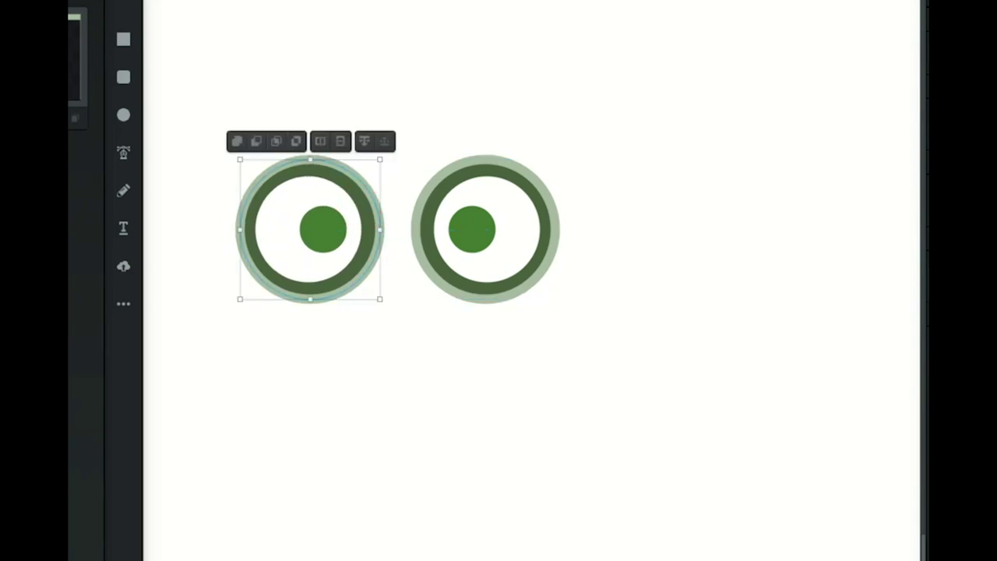
pyautogui.click(661, 191)
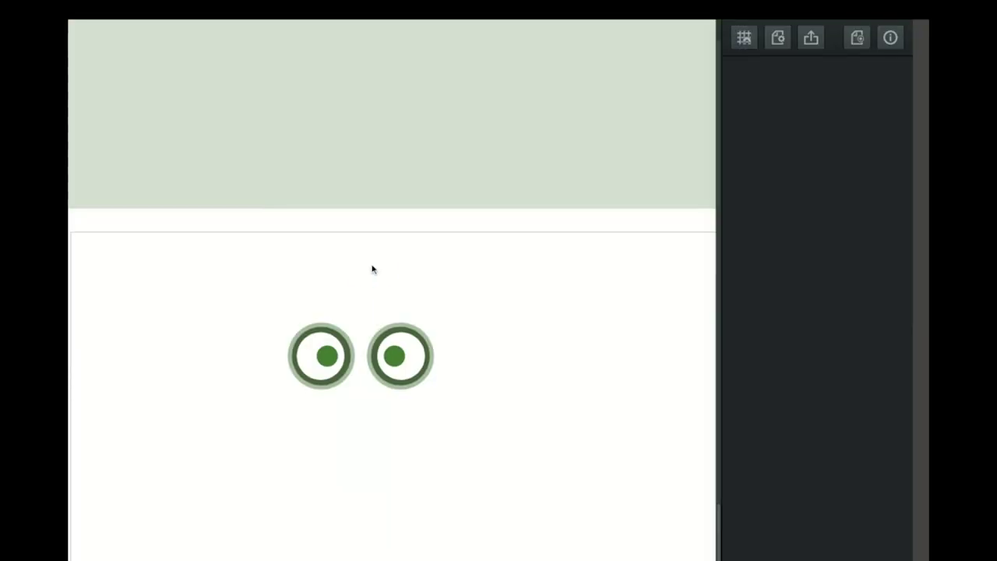
# Step: Draw a narrow green ellipse about 60 px tall and place it vertically in the gap between the two eyes
pyautogui.moveTo(372, 268)
pyautogui.mouseDown()
pyautogui.moveTo(322, 222)
pyautogui.moveTo(359, 348)
pyautogui.moveTo(292, 382)
pyautogui.moveTo(343, 378)
pyautogui.moveTo(356, 339)
pyautogui.moveTo(350, 363)
pyautogui.moveTo(349, 347)
pyautogui.mouseUp()
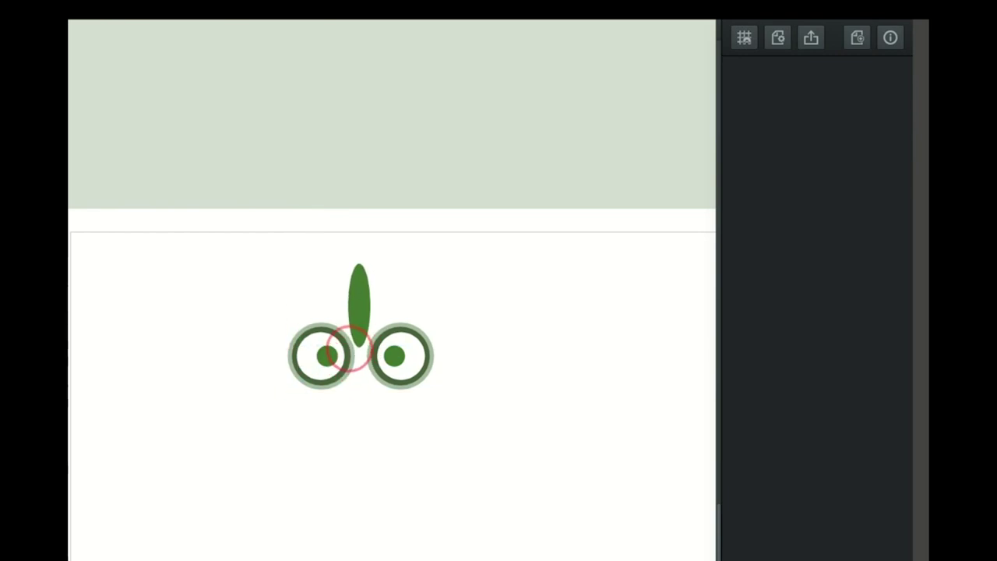
pyautogui.moveTo(359, 296); pyautogui.dragTo(361, 359)
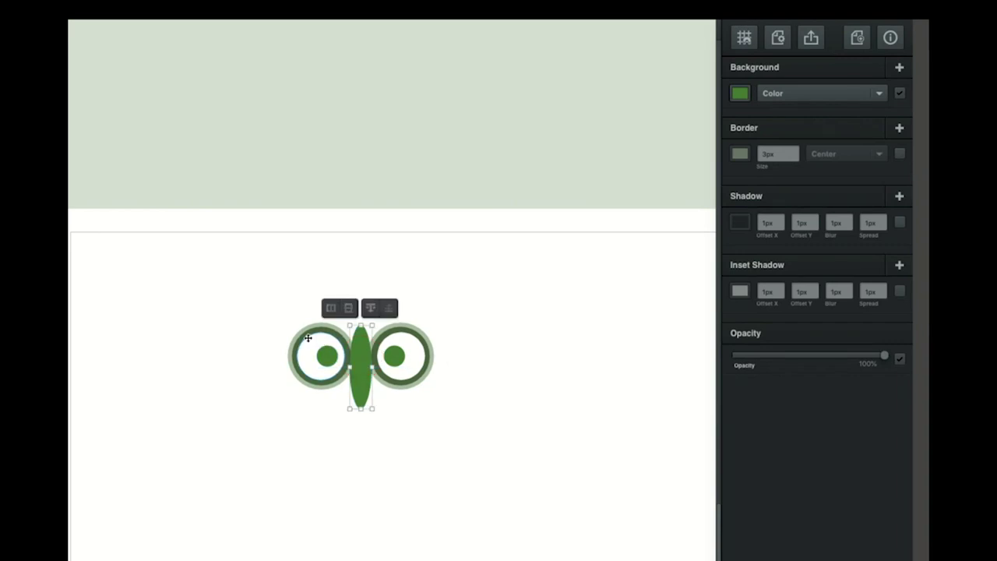
# Step: Move each whole eye slightly inward so both tuck behind the central ellipse
pyautogui.click(315, 351)
pyautogui.click(279, 315)
pyautogui.moveTo(300, 316); pyautogui.dragTo(340, 403)
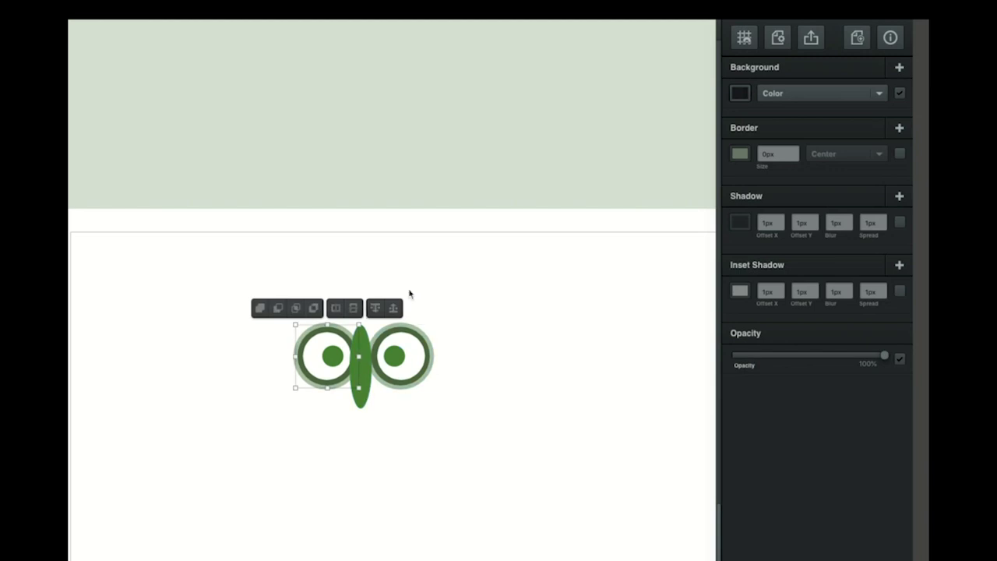
pyautogui.moveTo(394, 295); pyautogui.dragTo(456, 398)
pyautogui.press('Left')
pyautogui.press('Left')
pyautogui.press('Left')
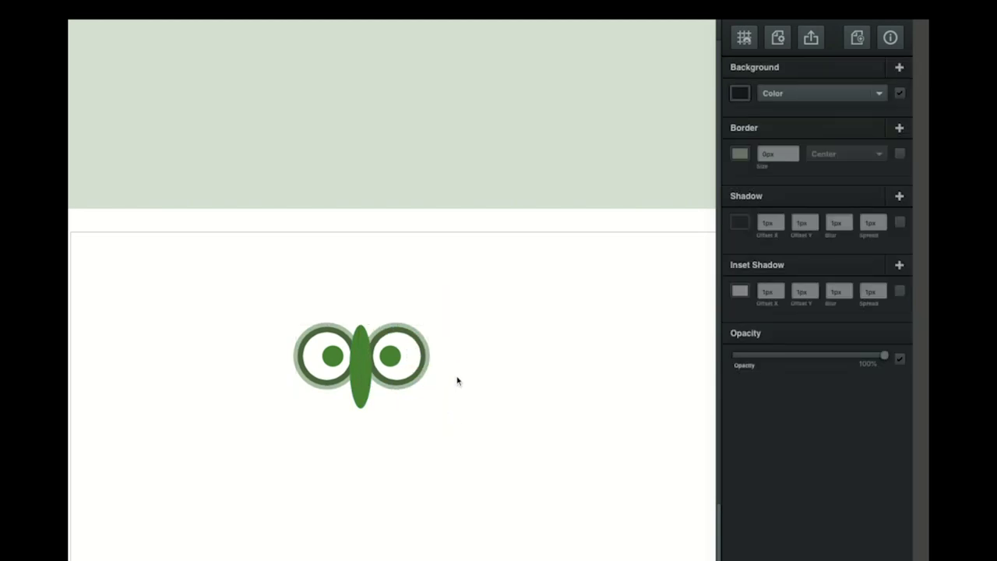
pyautogui.click(477, 357)
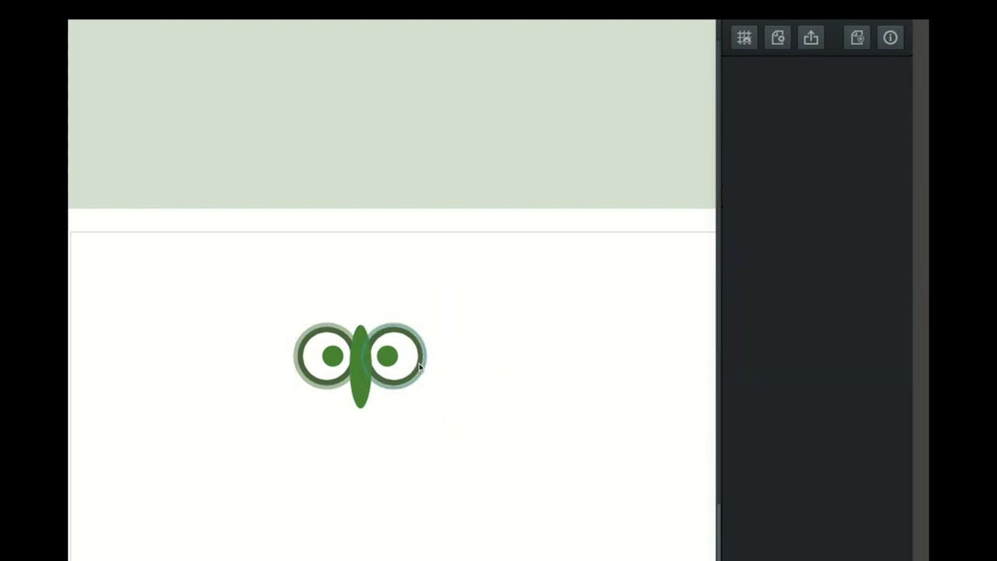
# Step: Widen the central ellipse to 19 px, recenter it between the eyes, and fill it with the dark green sampled from the eye ring
pyautogui.click(364, 362)
pyautogui.moveTo(351, 366); pyautogui.dragTo(374, 368)
pyautogui.moveTo(365, 365); pyautogui.dragTo(361, 365)
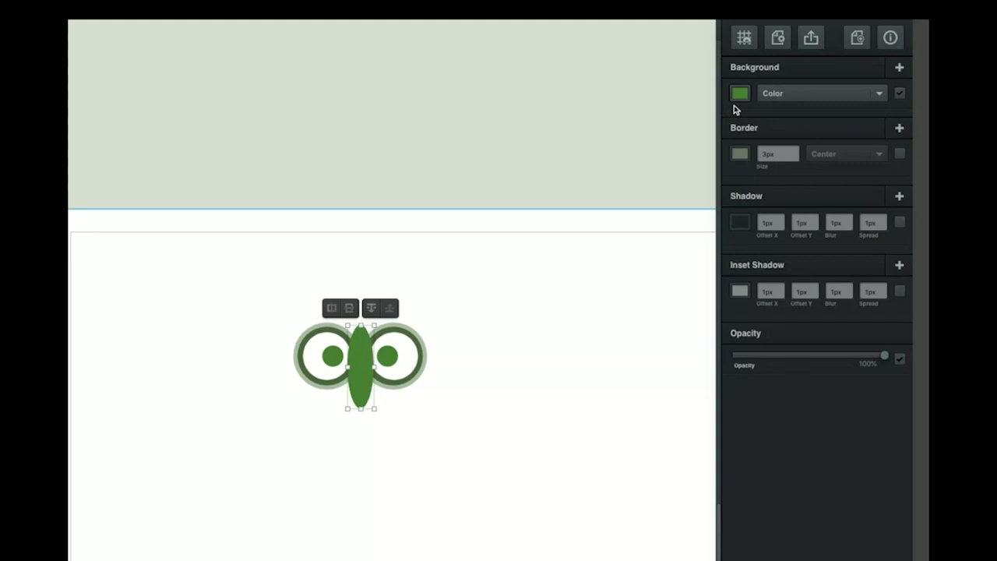
pyautogui.click(738, 95)
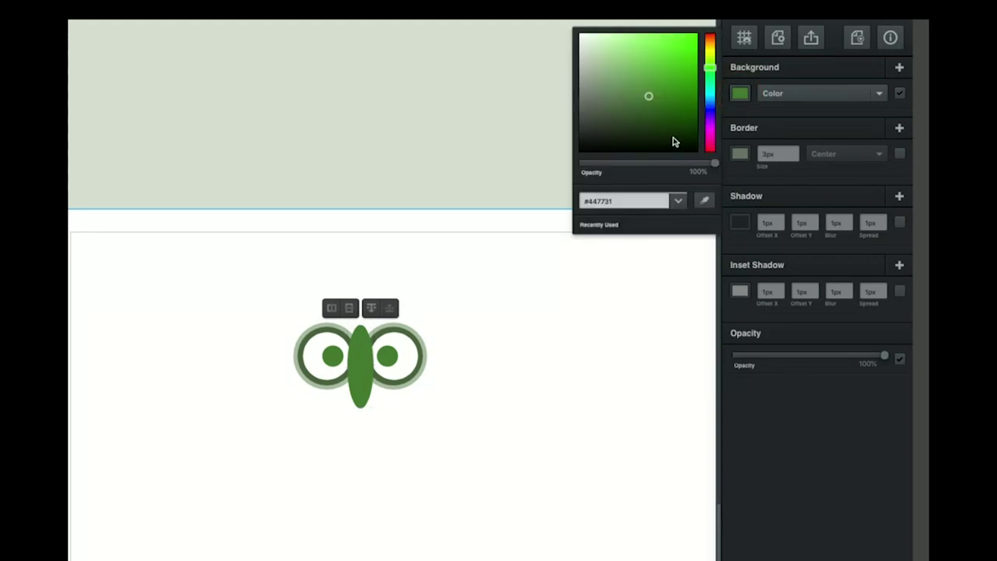
pyautogui.click(703, 200)
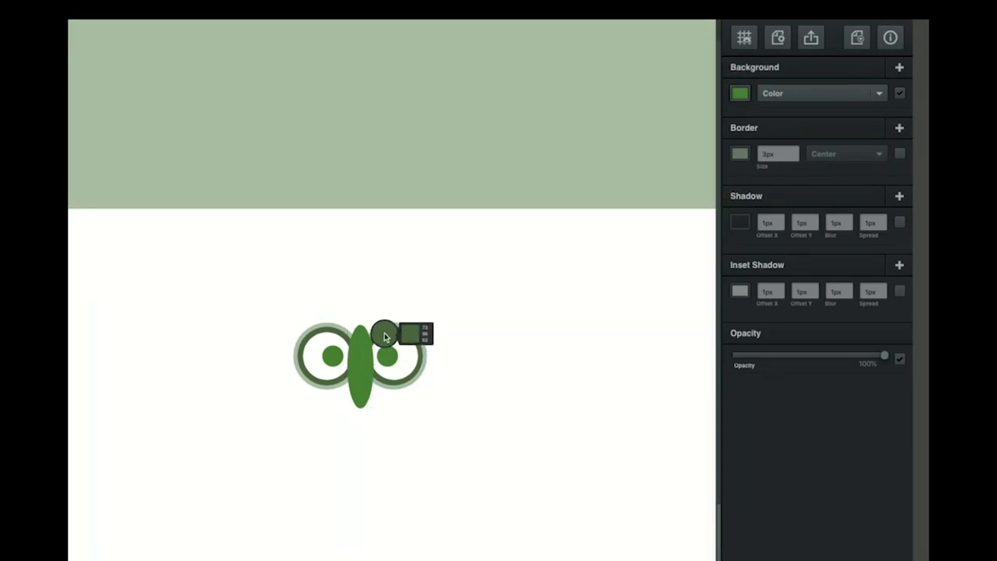
pyautogui.click(384, 337)
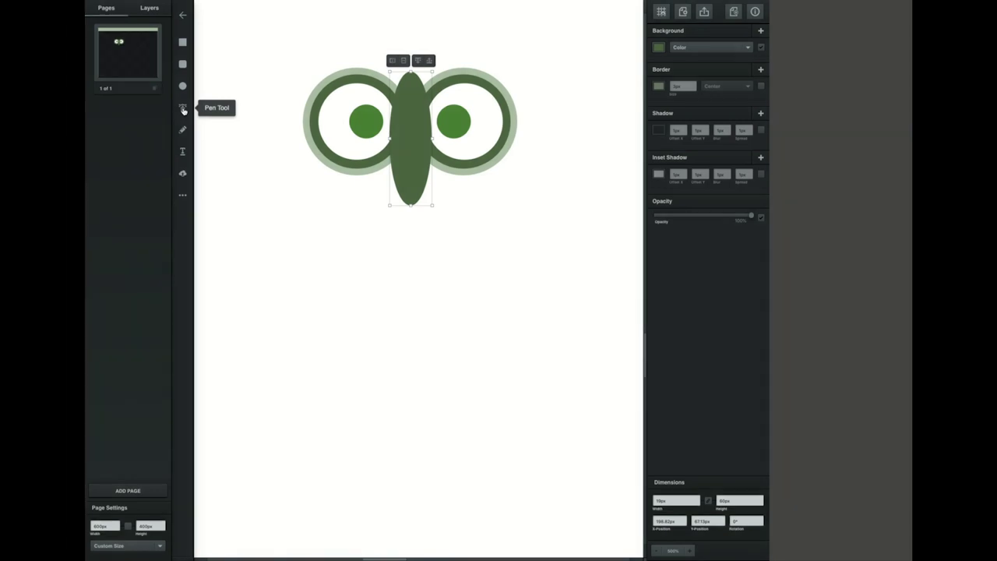
pyautogui.click(183, 109)
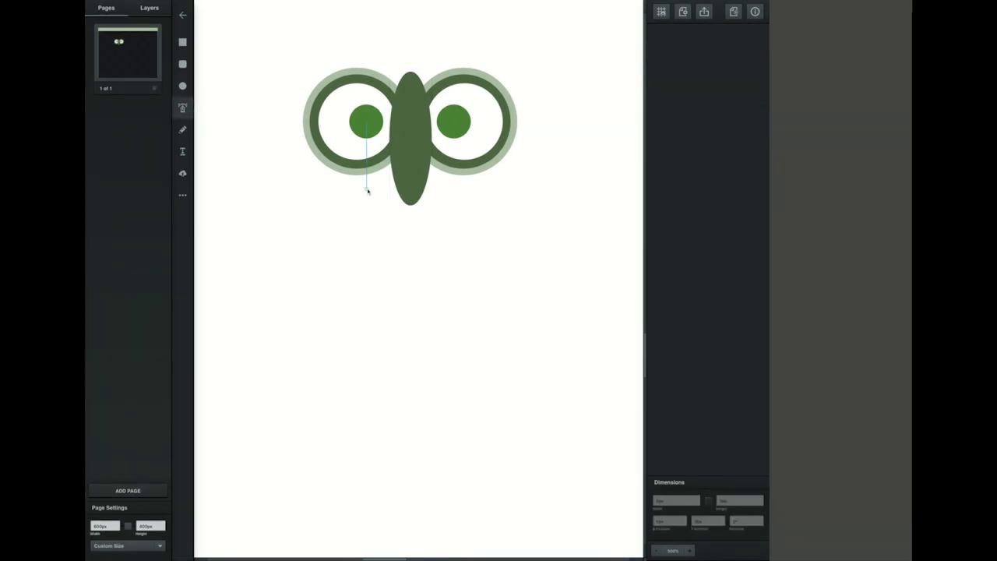
pyautogui.click(410, 207)
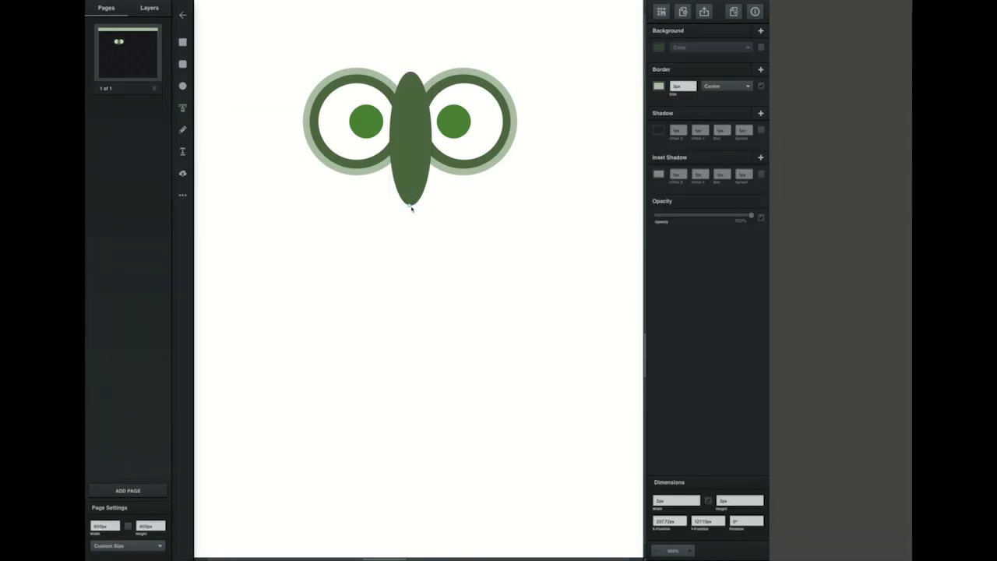
pyautogui.click(410, 206)
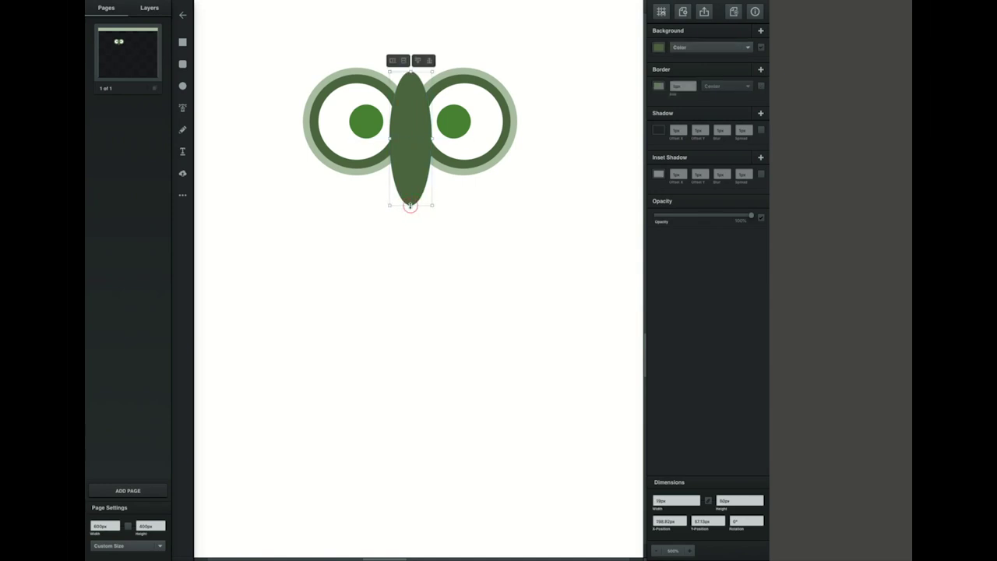
# Step: Turn the central ellipse's bottom node into a sharp corner to form a beak, and shift the shape slightly down
pyautogui.click(411, 206)
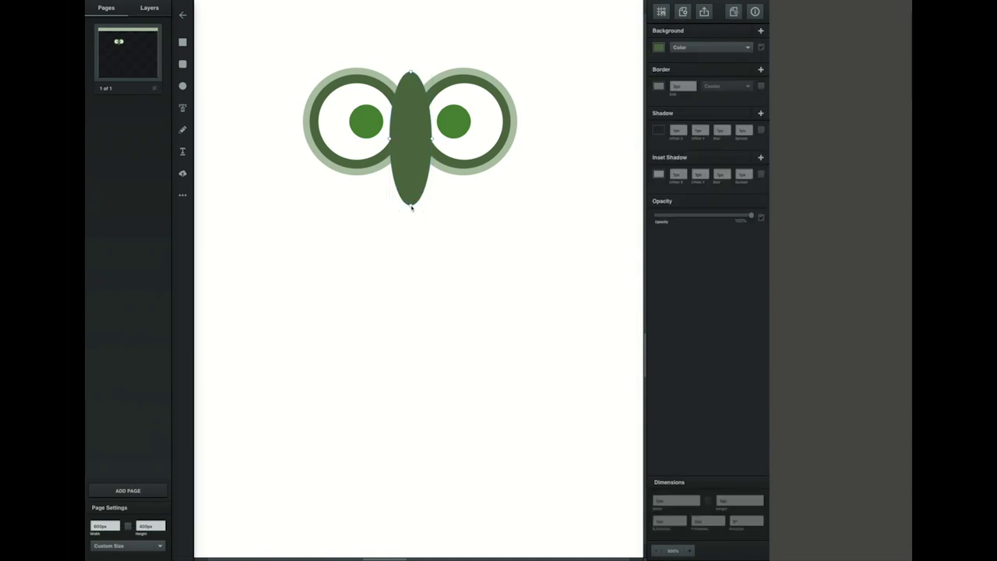
pyautogui.doubleClick(411, 206)
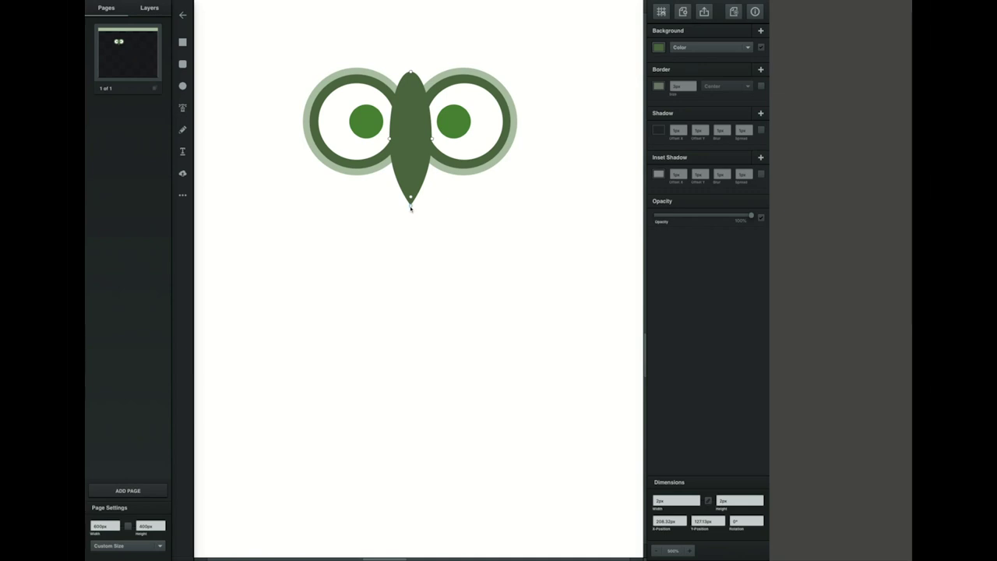
pyautogui.moveTo(410, 207)
pyautogui.mouseDown()
pyautogui.moveTo(409, 195)
pyautogui.moveTo(410, 204)
pyautogui.mouseUp()
pyautogui.moveTo(412, 165); pyautogui.dragTo(413, 172)
pyautogui.click(482, 206)
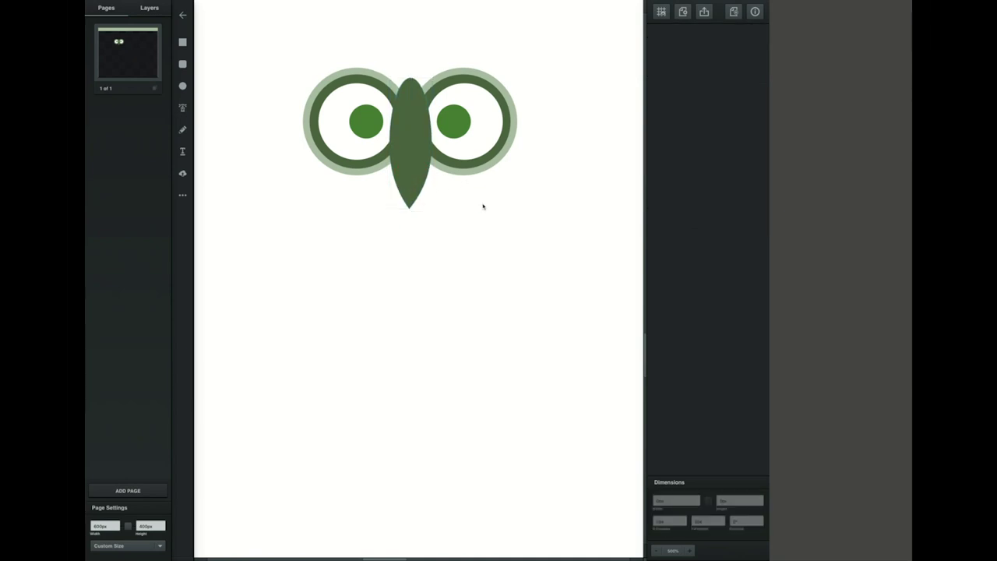
pyautogui.click(407, 164)
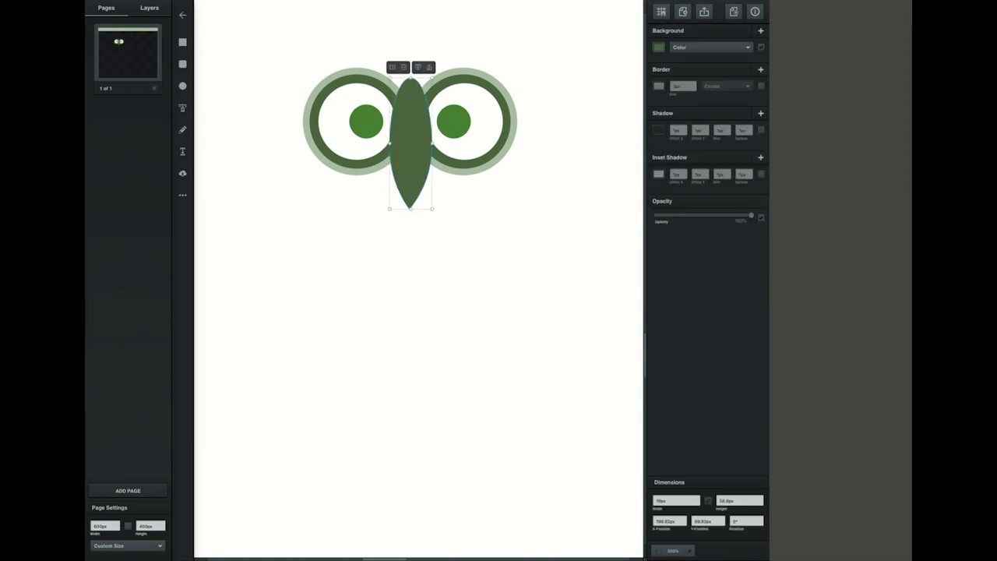
pyautogui.click(485, 186)
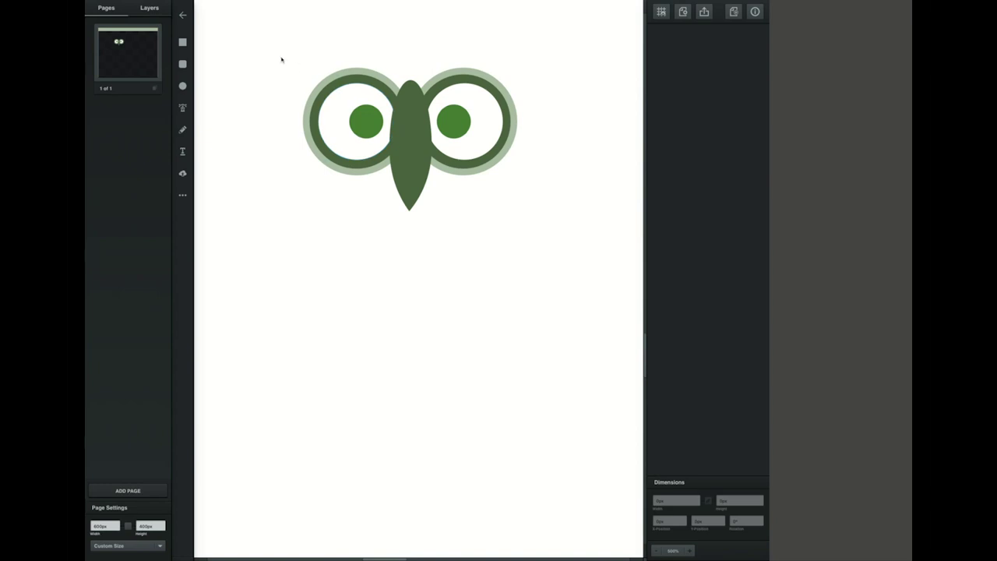
# Step: Try to nudge the whole left eye slightly to the right, closer to the beak
pyautogui.moveTo(281, 59); pyautogui.dragTo(376, 184)
pyautogui.press('Right')
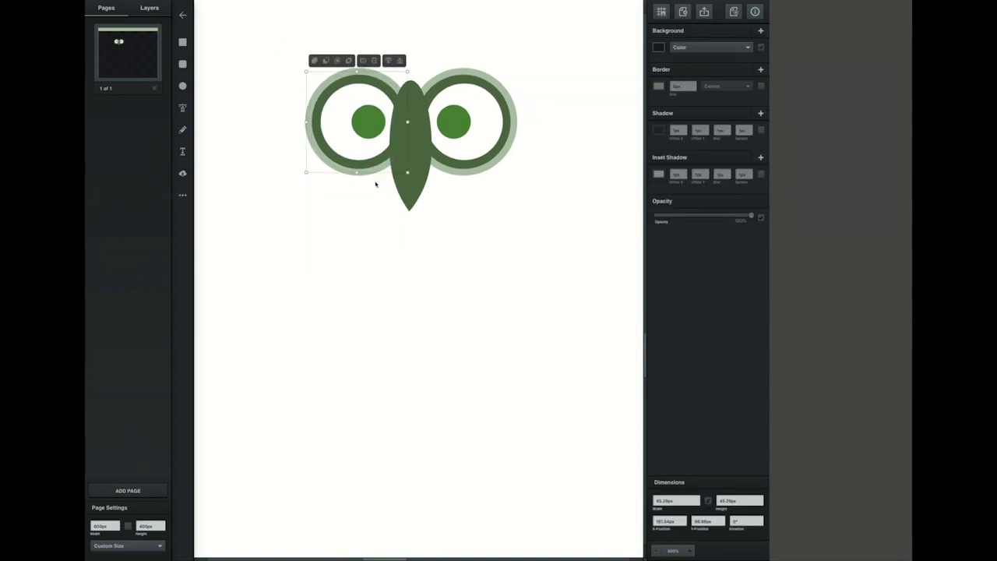
pyautogui.moveTo(357, 129); pyautogui.dragTo(352, 130)
pyautogui.click(507, 197)
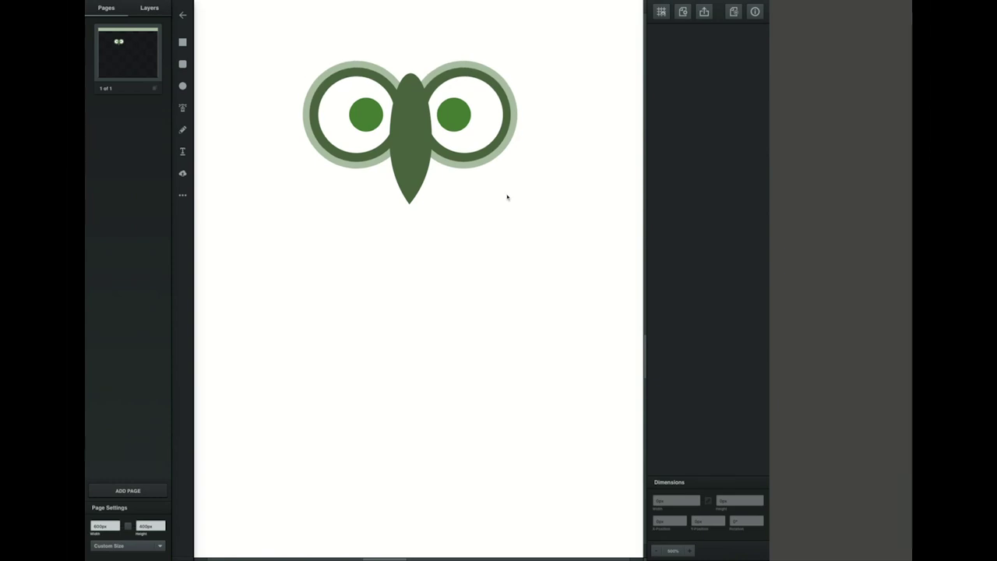
# Step: Recolor both pupils with the dark green sampled from the eye ring and the beak
pyautogui.click(455, 115)
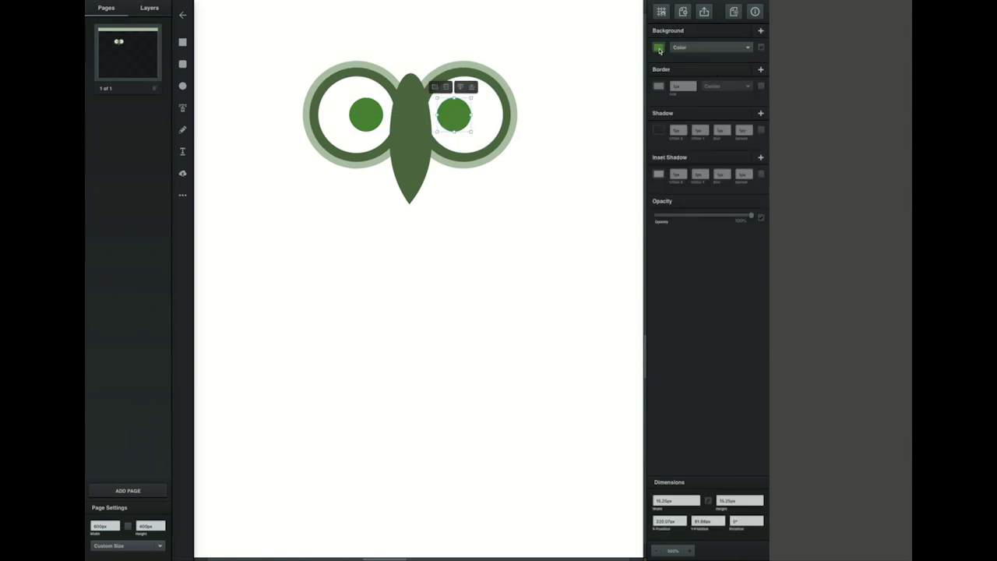
pyautogui.click(659, 48)
pyautogui.click(635, 116)
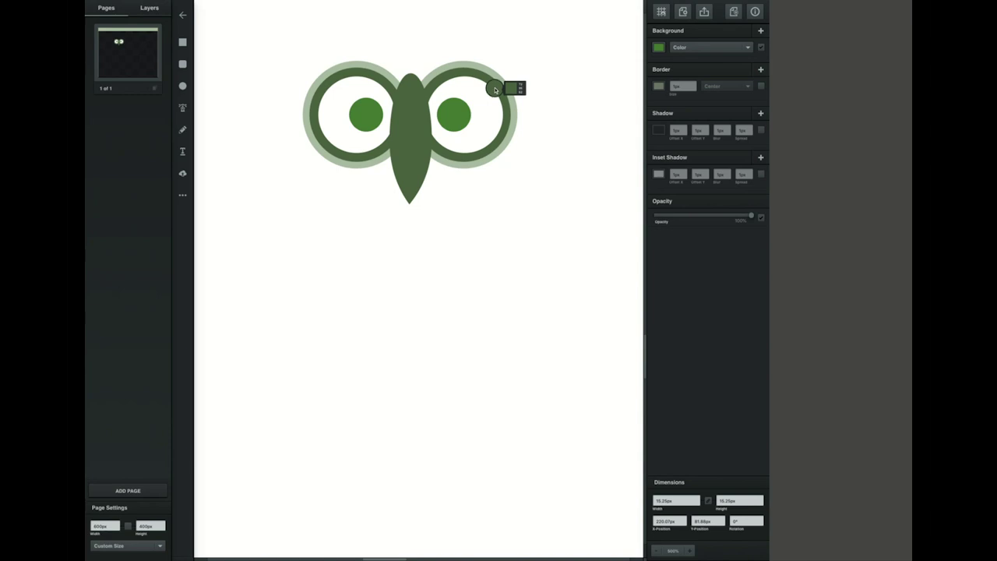
pyautogui.click(495, 89)
pyautogui.click(370, 116)
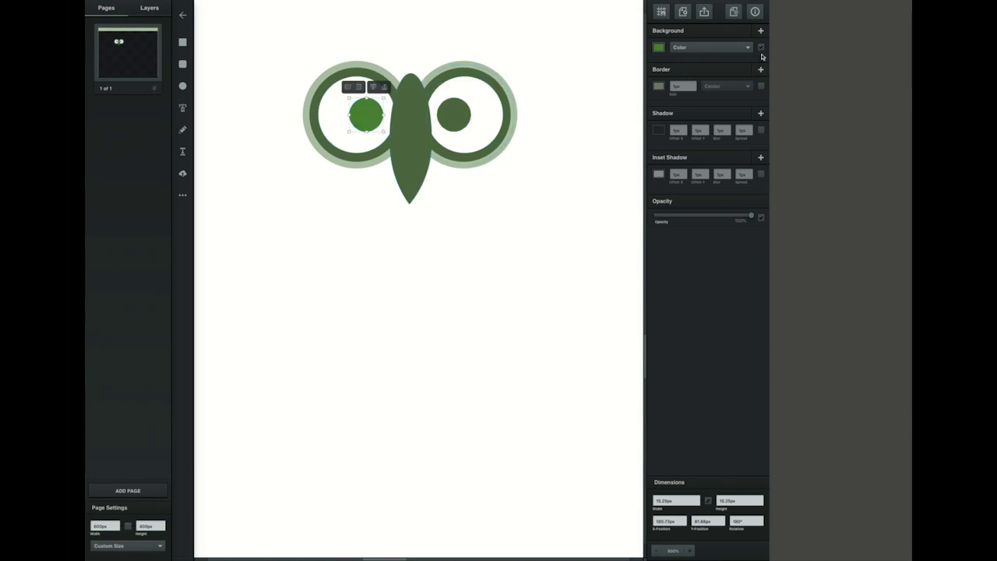
pyautogui.click(659, 48)
pyautogui.click(636, 117)
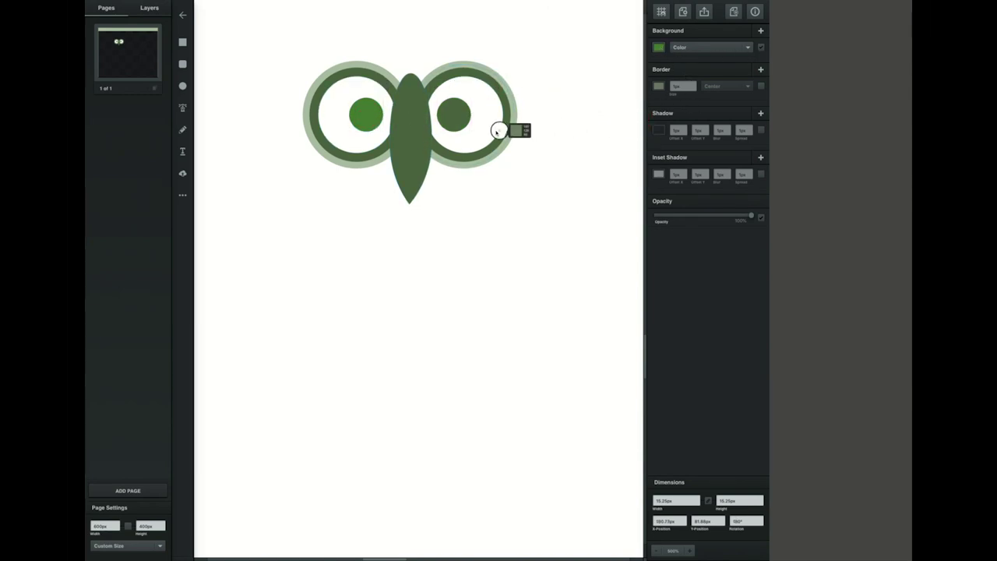
pyautogui.click(412, 137)
pyautogui.click(554, 85)
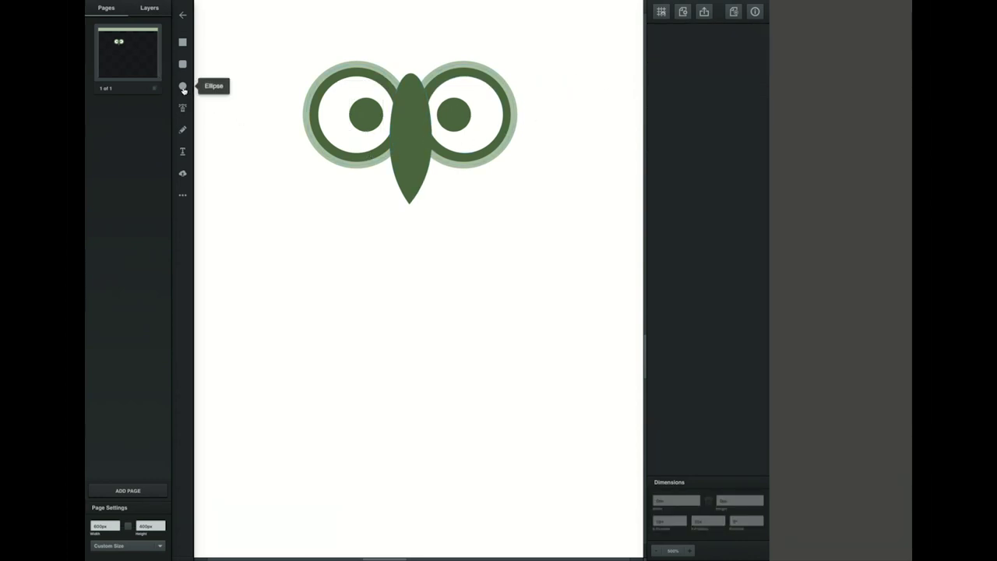
# Step: Draw a large upright dark green ellipse, 83 by 133 px, on the empty page area below and right of the face
pyautogui.hotkey('ctrl', '-')
pyautogui.click(183, 86)
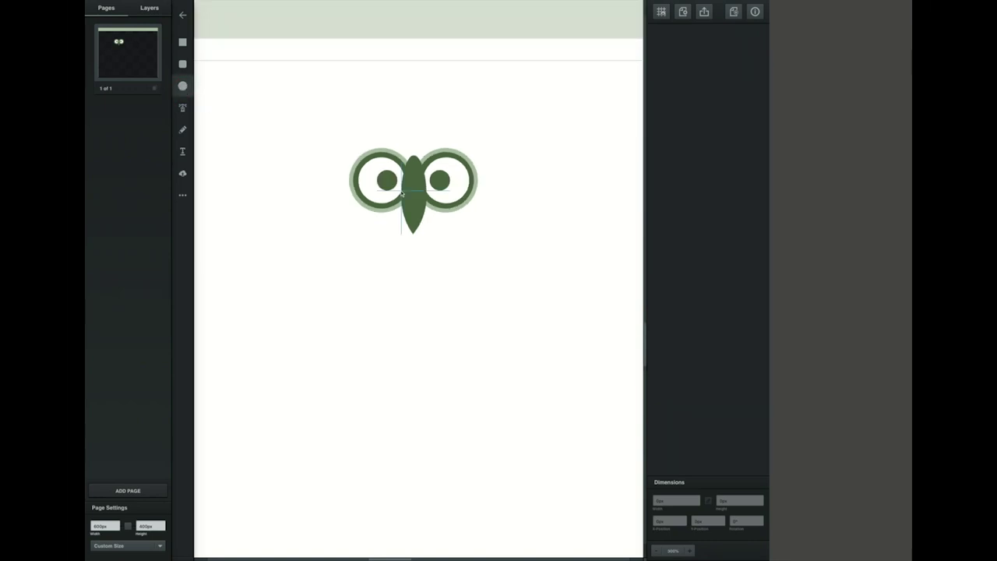
pyautogui.moveTo(502, 201); pyautogui.dragTo(614, 379)
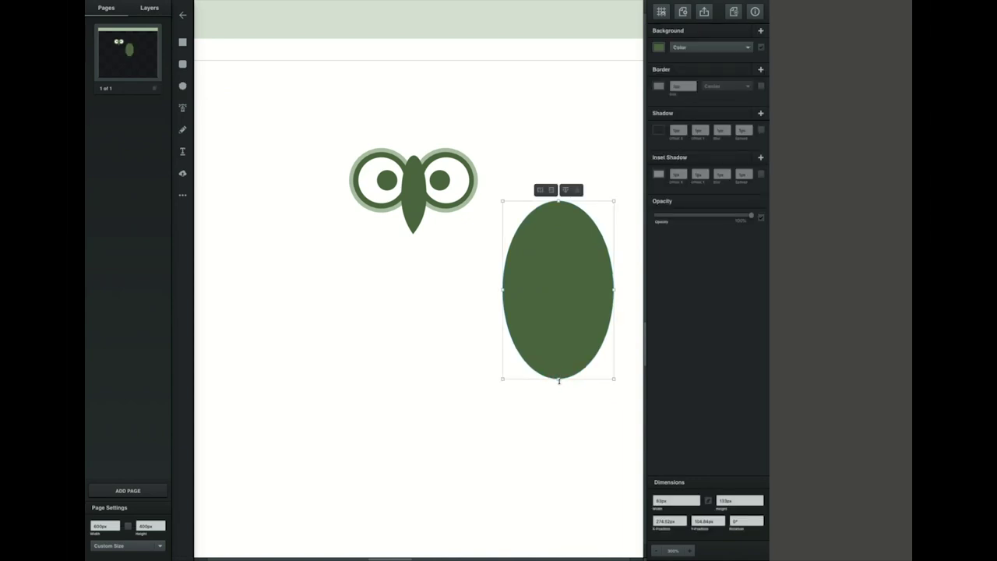
# Step: Make the large ellipse's bottom node a sharp corner and pull it downward to form a long tapered point
pyautogui.click(184, 107)
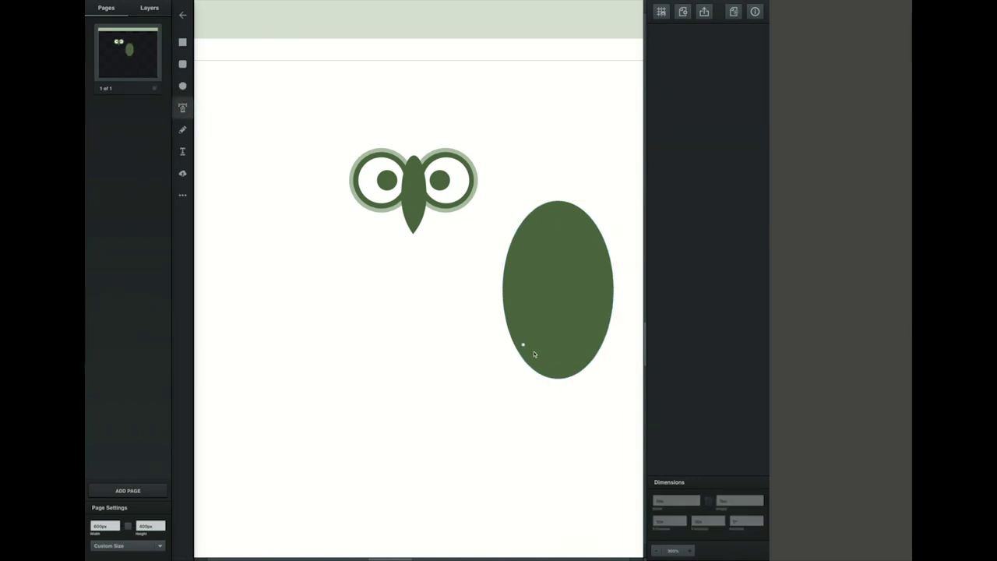
pyautogui.click(557, 379)
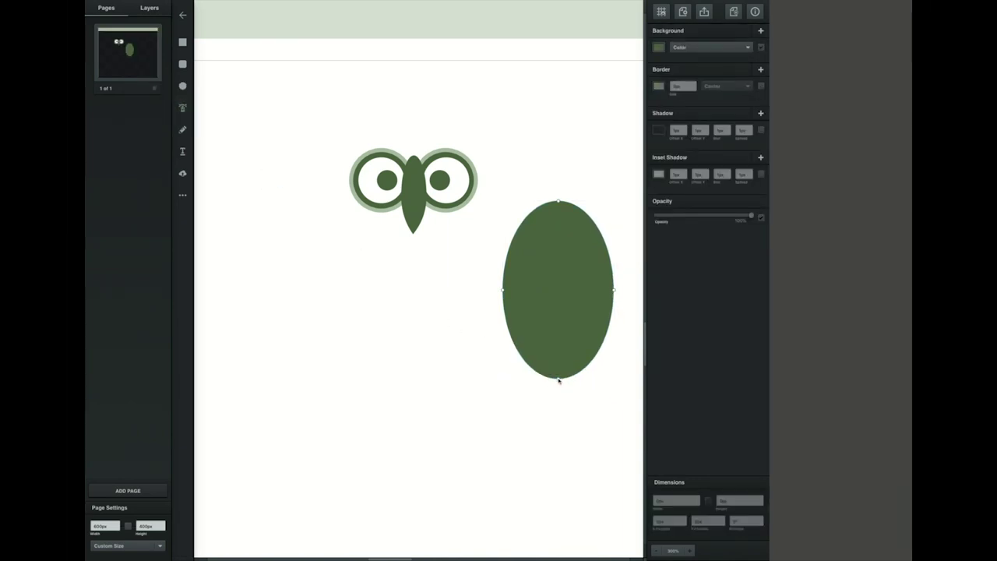
pyautogui.doubleClick(558, 380)
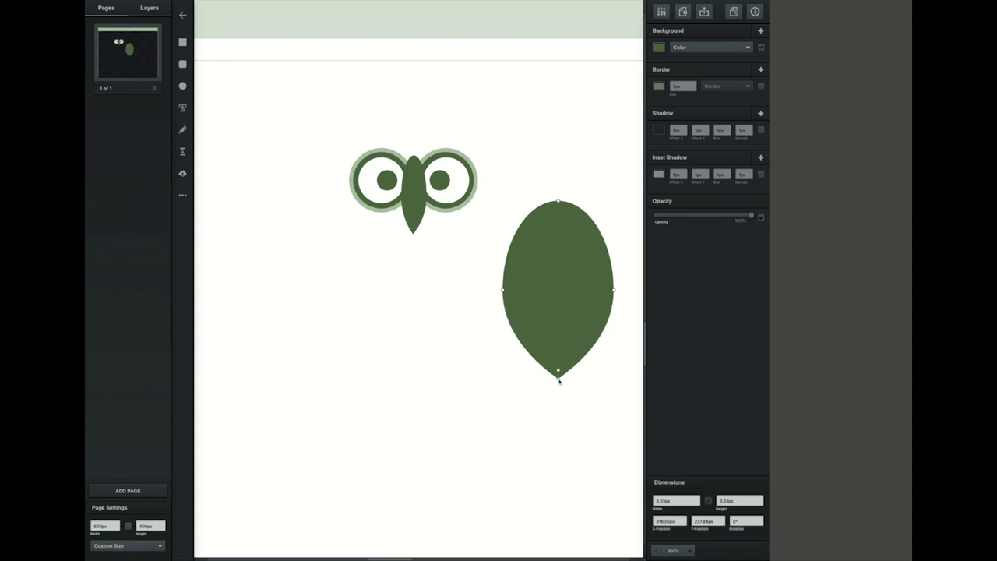
pyautogui.moveTo(558, 380); pyautogui.dragTo(559, 419)
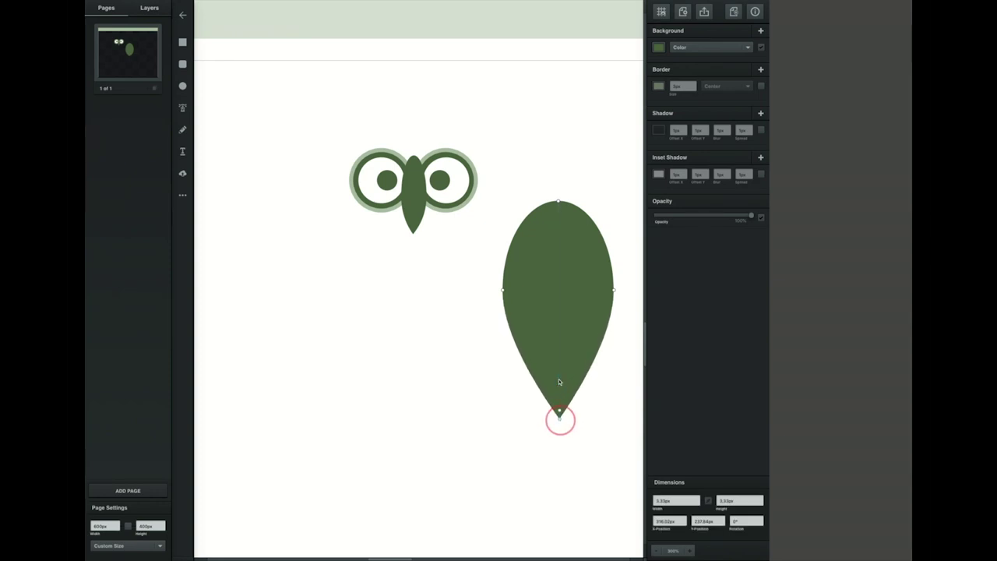
# Step: Make the tapered body shape narrower and shorter, and place it below and to the right of the face
pyautogui.moveTo(558, 319); pyautogui.dragTo(414, 306)
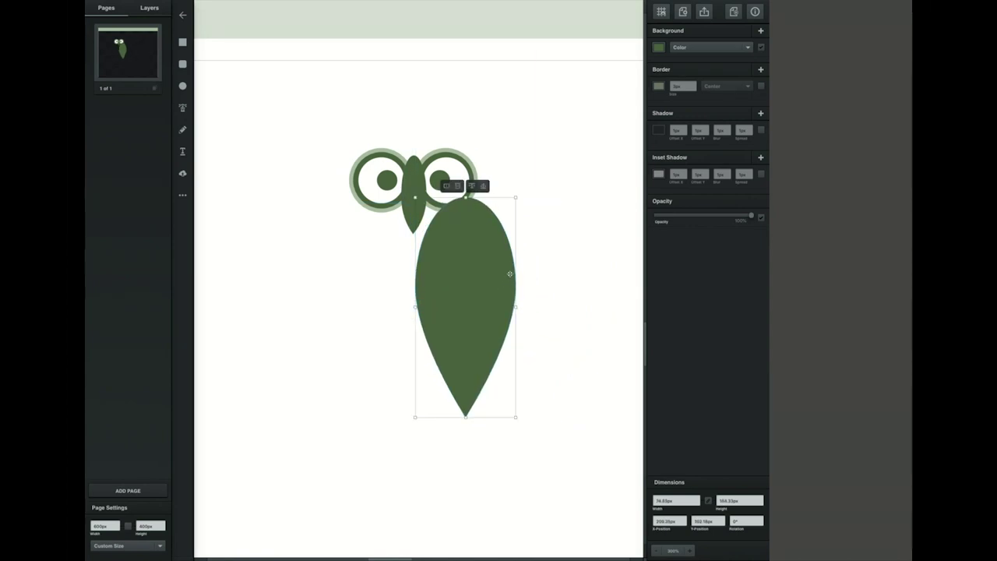
pyautogui.moveTo(467, 198); pyautogui.dragTo(465, 234)
pyautogui.moveTo(466, 280); pyautogui.dragTo(428, 286)
pyautogui.moveTo(479, 272); pyautogui.dragTo(515, 320)
pyautogui.click(247, 154)
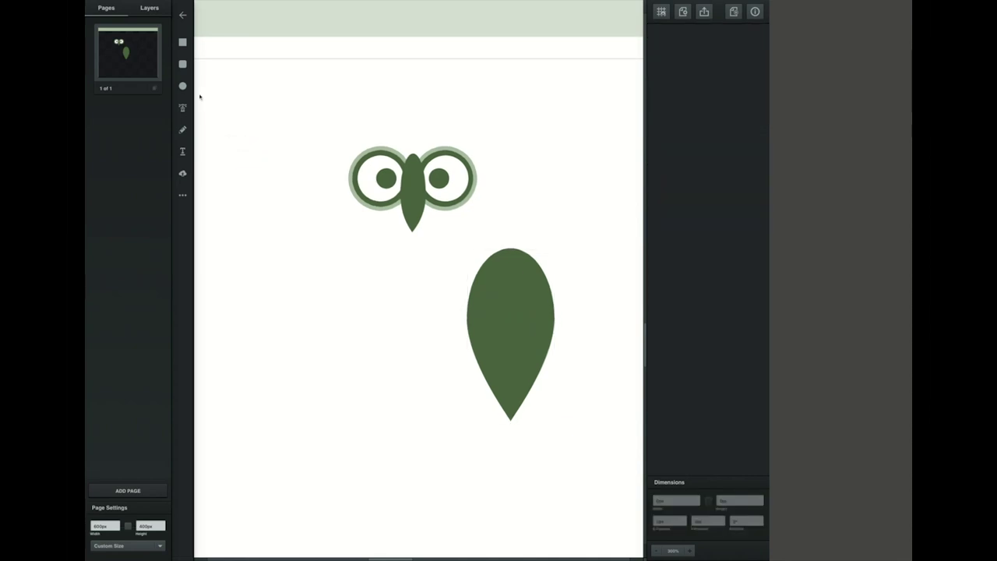
# Step: Draw a dark green head ellipse, 56 by 50.33 px, overlapping the top of the tapered body shape
pyautogui.click(183, 87)
pyautogui.moveTo(469, 211); pyautogui.dragTo(546, 278)
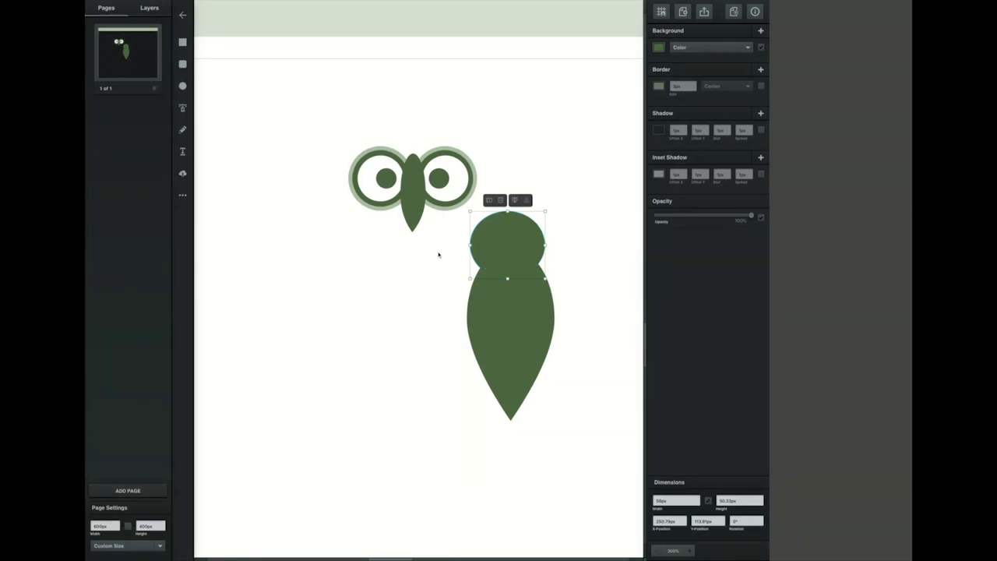
# Step: Try subtracting the head ellipse from the tapered body shape
pyautogui.moveTo(439, 254); pyautogui.dragTo(580, 329)
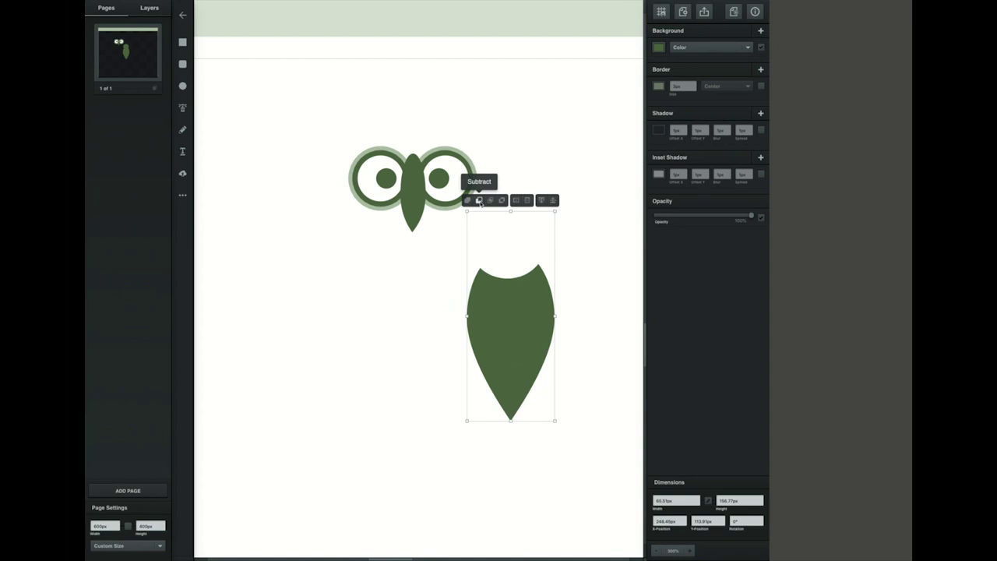
pyautogui.click(548, 182)
# Step: Recolour the head ellipse bright green #5fa840 and shift it slightly left over the tapered body shape
pyautogui.click(511, 254)
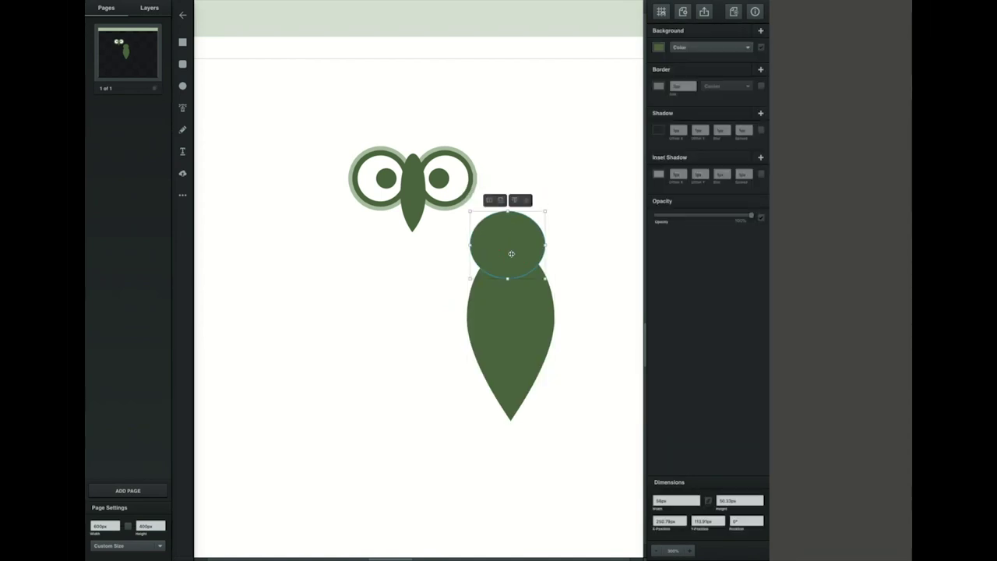
pyautogui.click(659, 48)
pyautogui.moveTo(595, 64); pyautogui.dragTo(600, 39)
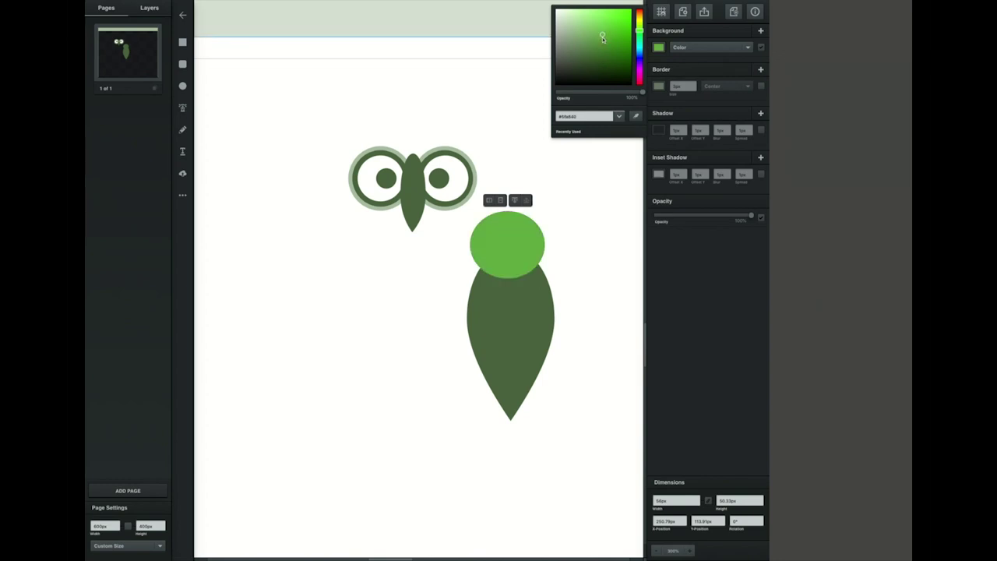
pyautogui.click(610, 193)
pyautogui.moveTo(511, 253); pyautogui.dragTo(488, 250)
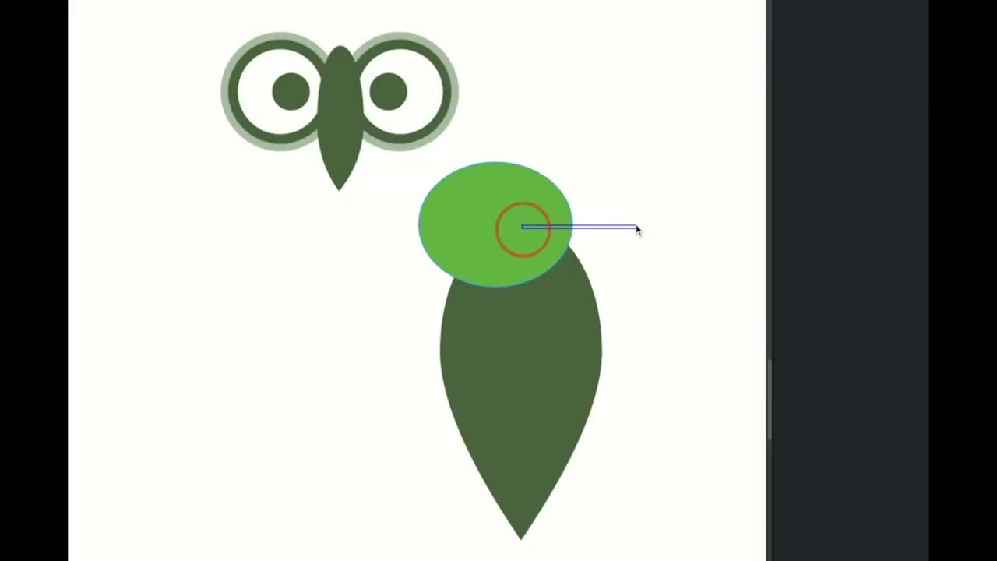
# Step: Try the different Boolean operations, including Unite/Add, on the green ellipse and the tapered body shape, undoing each result
pyautogui.click(495, 317)
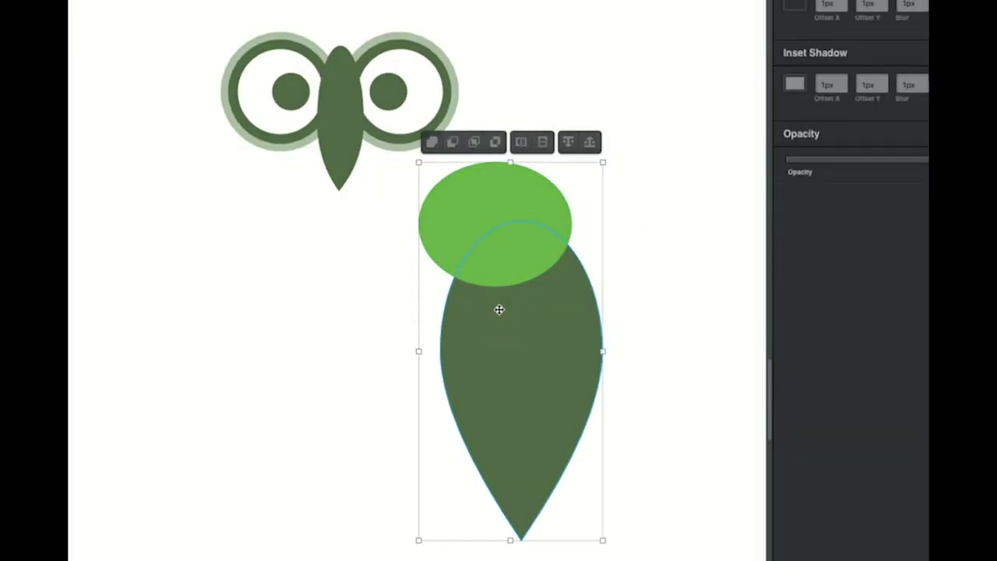
pyautogui.click(496, 141)
pyautogui.hotkey('ctrl', 'z')
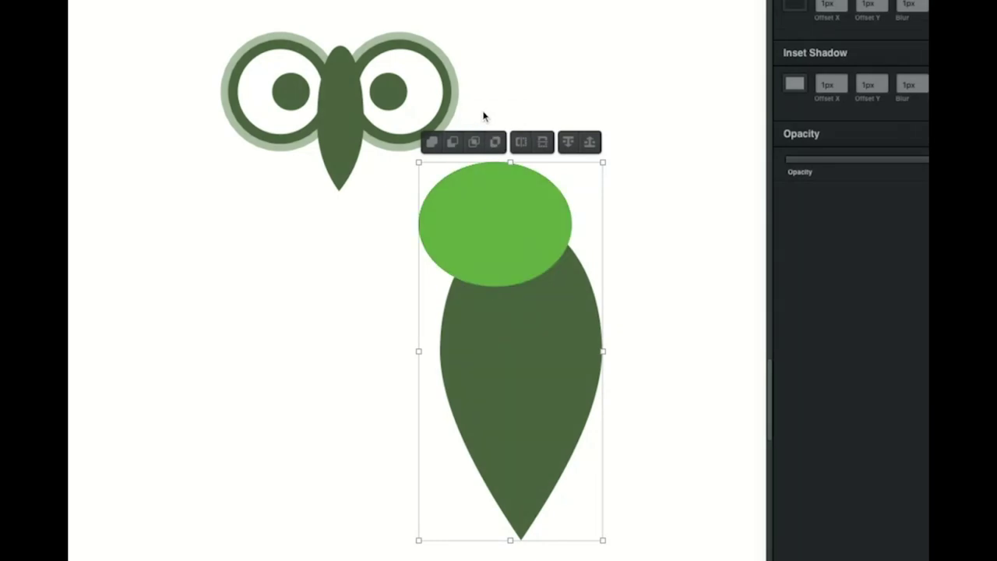
pyautogui.click(473, 141)
pyautogui.hotkey('ctrl', 'z')
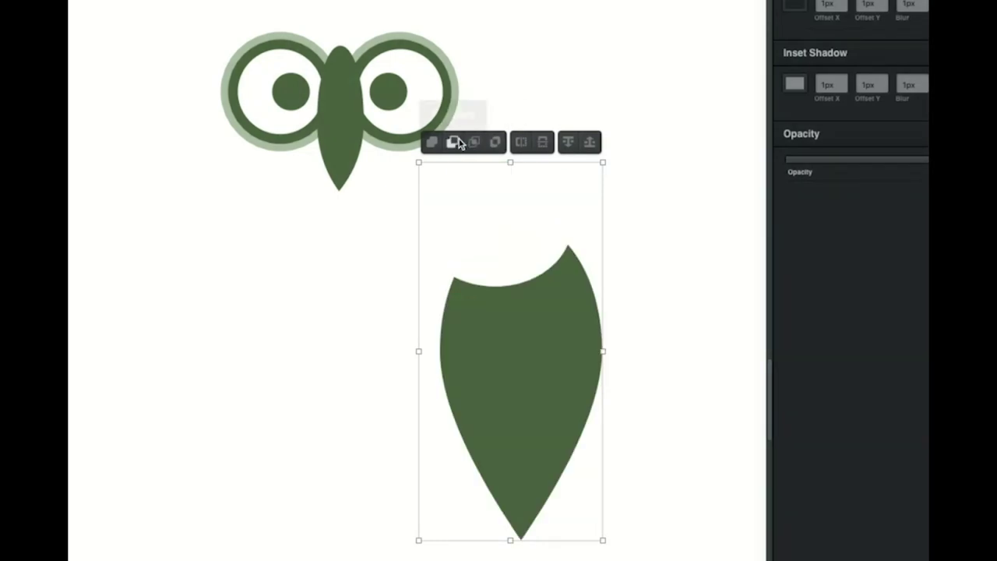
pyautogui.click(451, 142)
pyautogui.hotkey('ctrl', 'z')
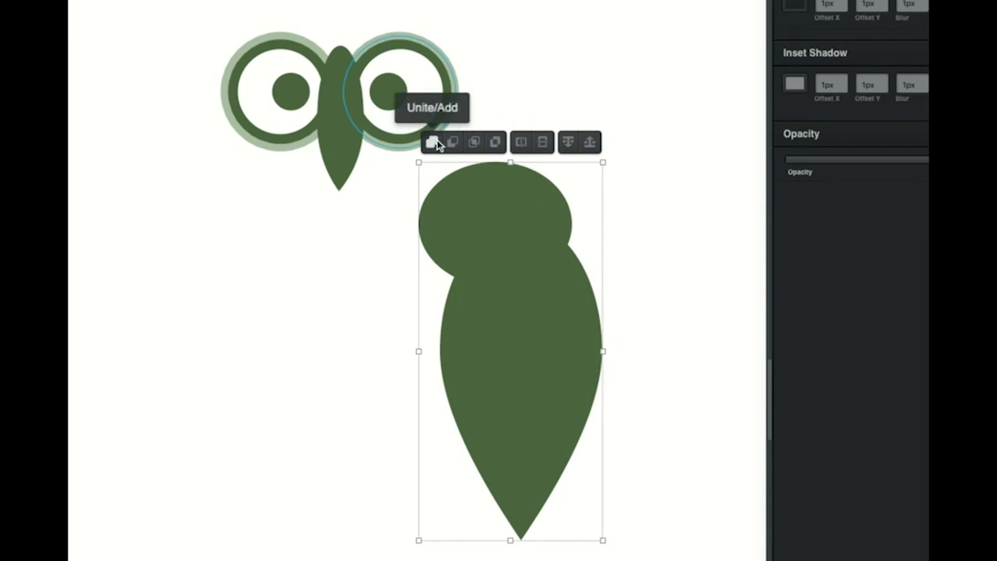
pyautogui.click(432, 142)
# Step: Subtract the ellipse from the tapered shape and fit the resulting wing, about 55.5 px wide, just beneath the right eye
pyautogui.click(452, 142)
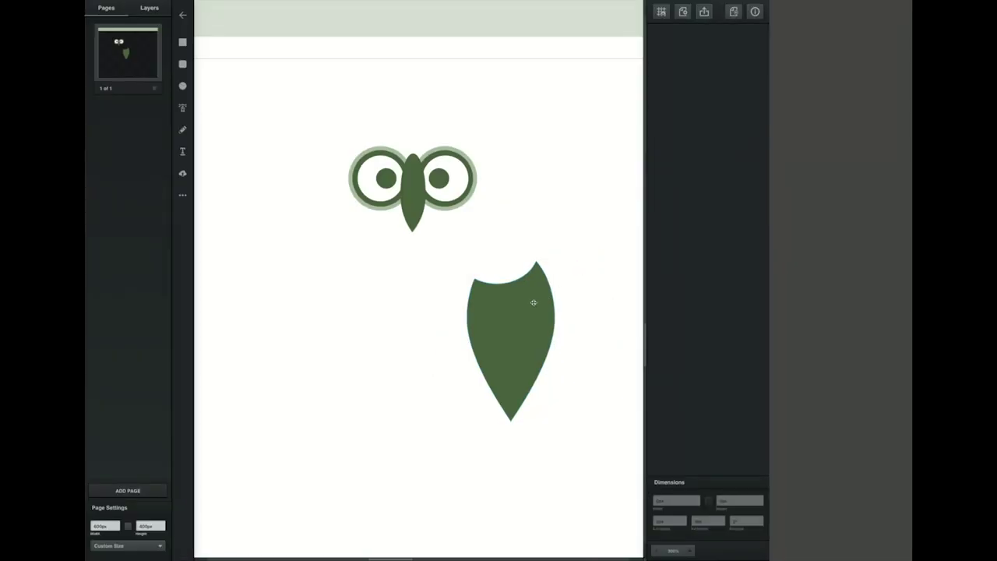
pyautogui.moveTo(534, 303); pyautogui.dragTo(496, 276)
pyautogui.moveTo(485, 222); pyautogui.dragTo(479, 234)
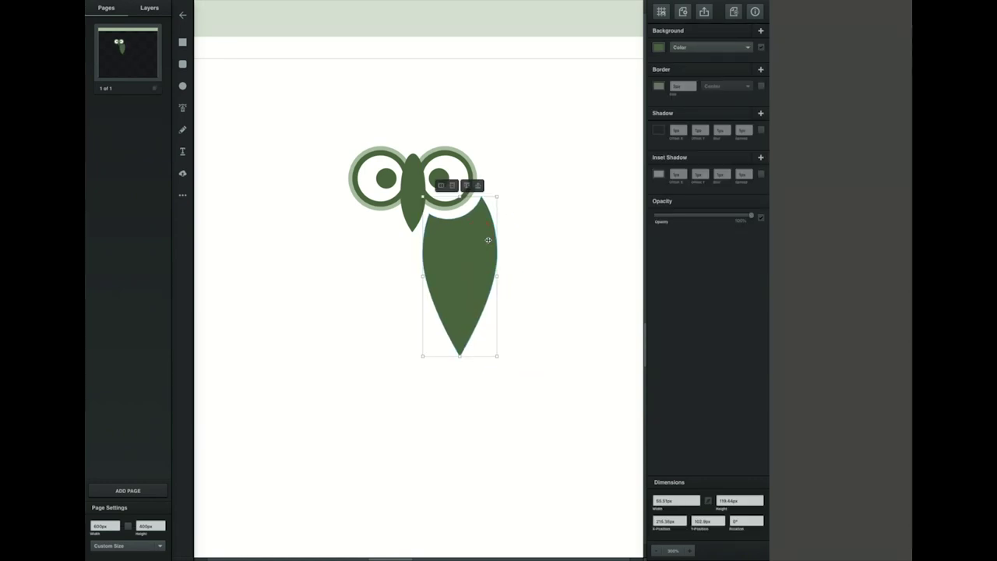
# Step: Add a centred light green border, 3 px wide, to the wing shape
pyautogui.click(659, 86)
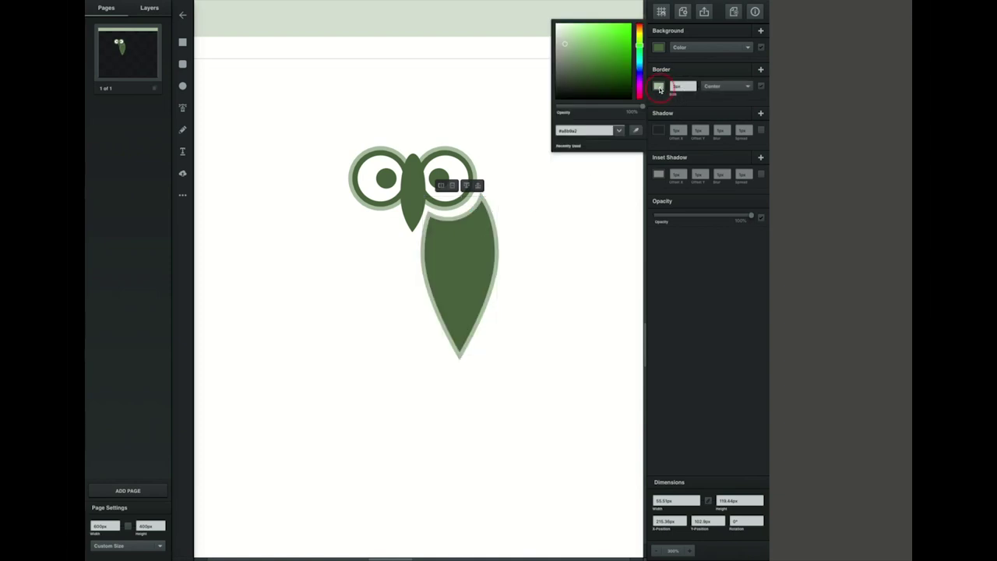
pyautogui.click(507, 217)
pyautogui.click(527, 232)
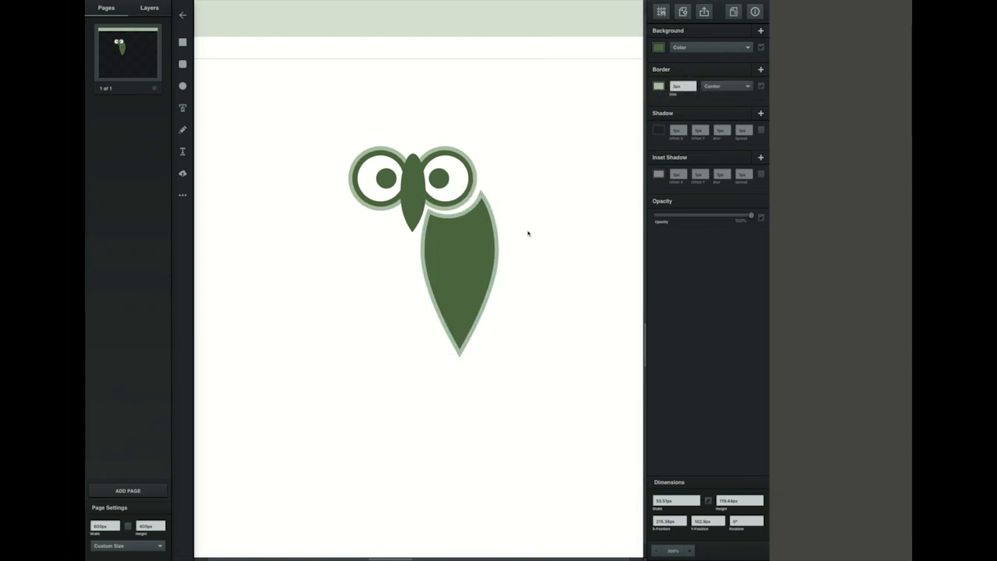
# Step: Nudge the wing up and slightly left until its curved top edge meets the right eye's outer ring
pyautogui.press('Left')
pyautogui.press('Up')
pyautogui.press('Up')
pyautogui.press('Up')
pyautogui.press('Up')
pyautogui.press('Up')
pyautogui.press('Up')
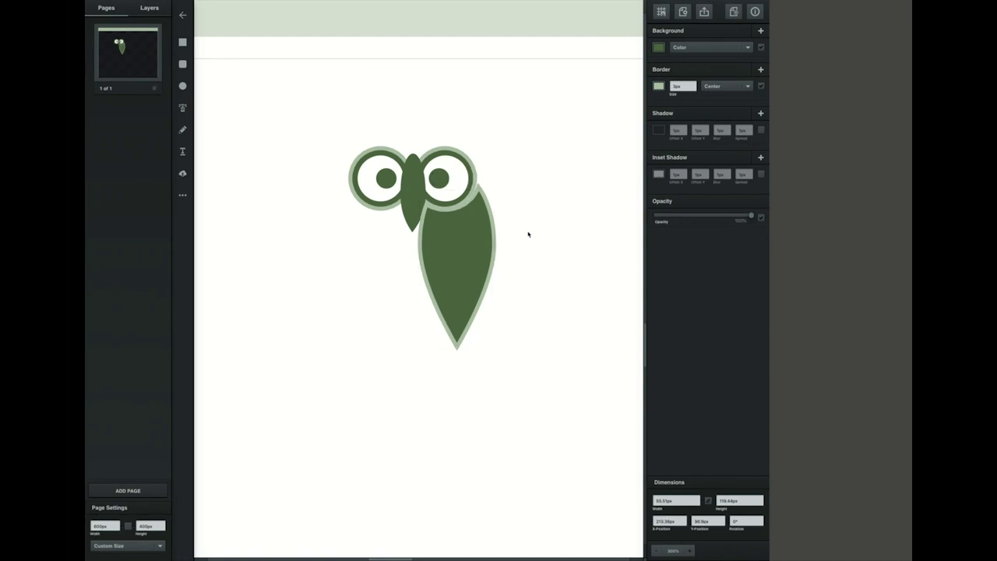
pyautogui.press('Left')
pyautogui.press('Left')
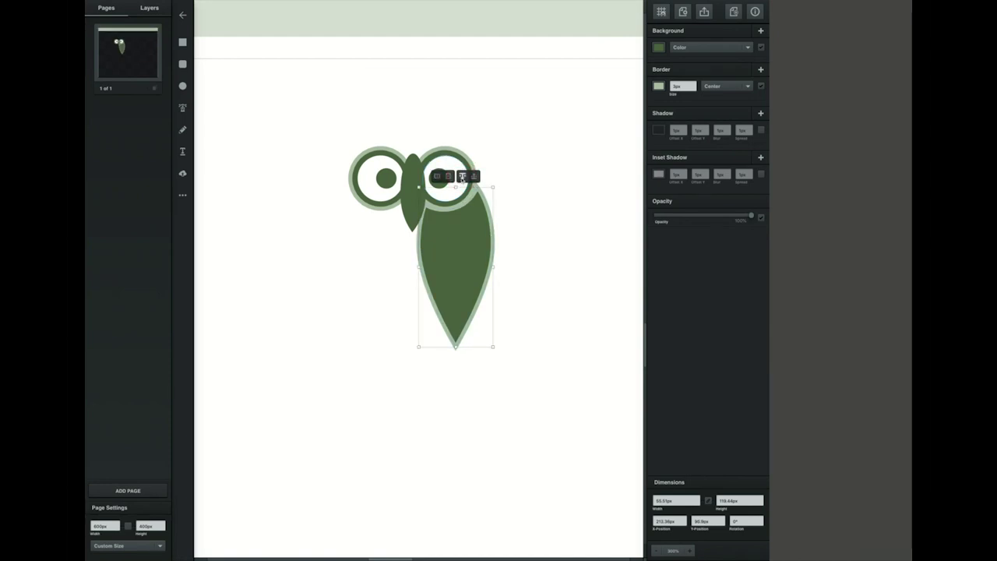
pyautogui.press('Right')
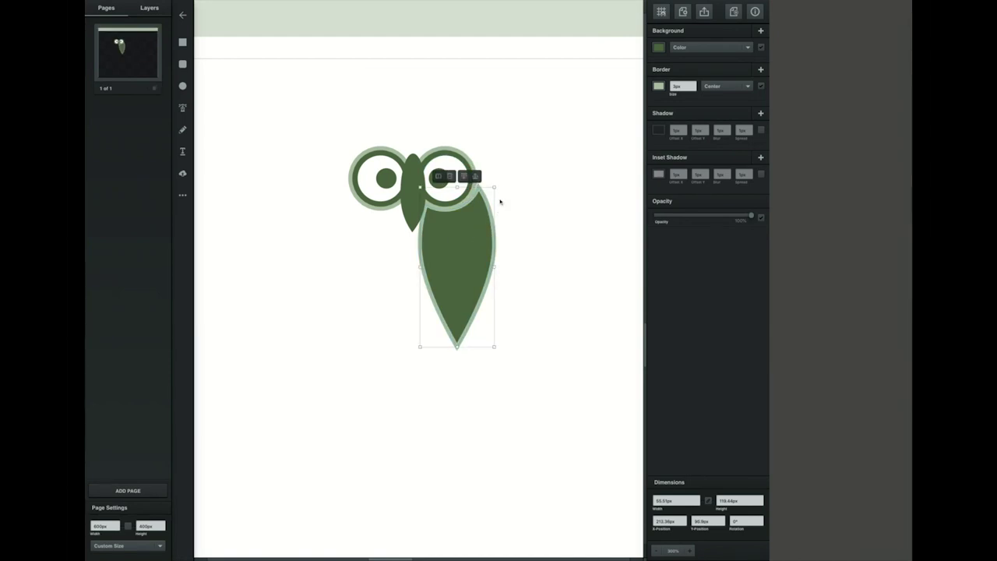
# Step: Rotate the wing slightly counter-clockwise to about 357.47° and adjust its position against the right eye's outer ring
pyautogui.click(498, 184)
pyautogui.hotkey('ctrl', 'z')
pyautogui.click(500, 184)
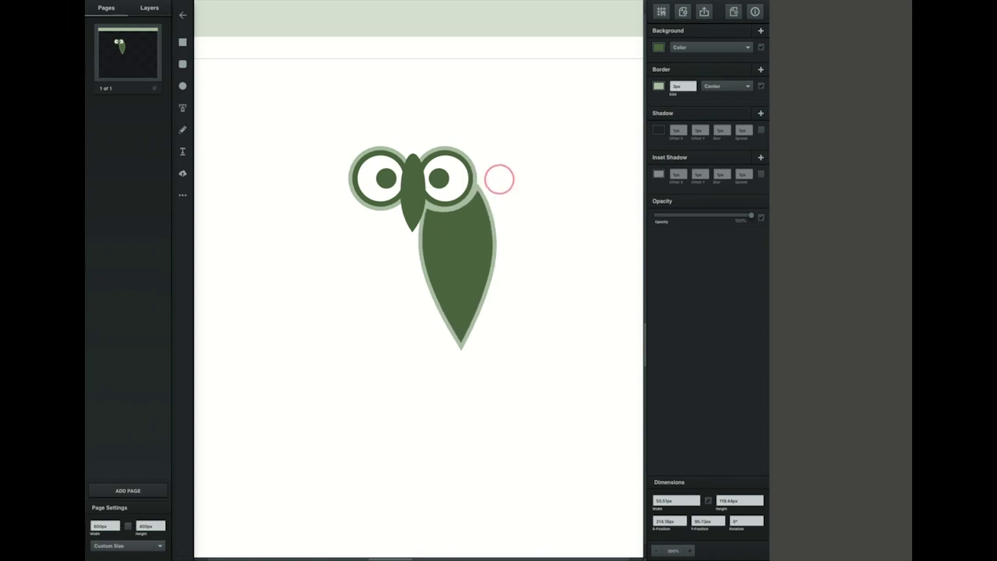
pyautogui.moveTo(499, 179); pyautogui.dragTo(500, 181)
pyautogui.press('Right')
pyautogui.click(528, 207)
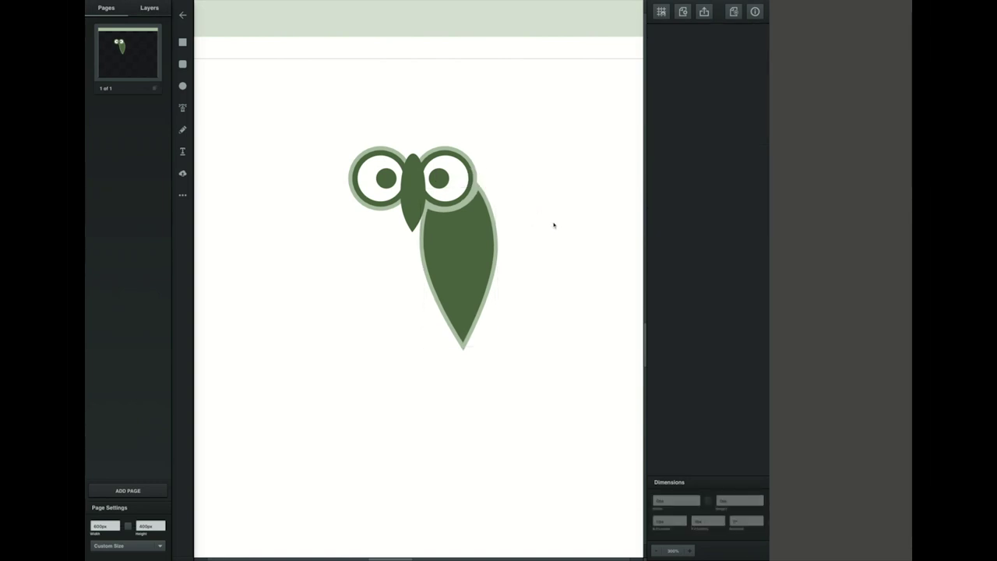
# Step: Duplicate the wing and place the copy, mirrored horizontally, beneath the left eye
pyautogui.click(463, 249)
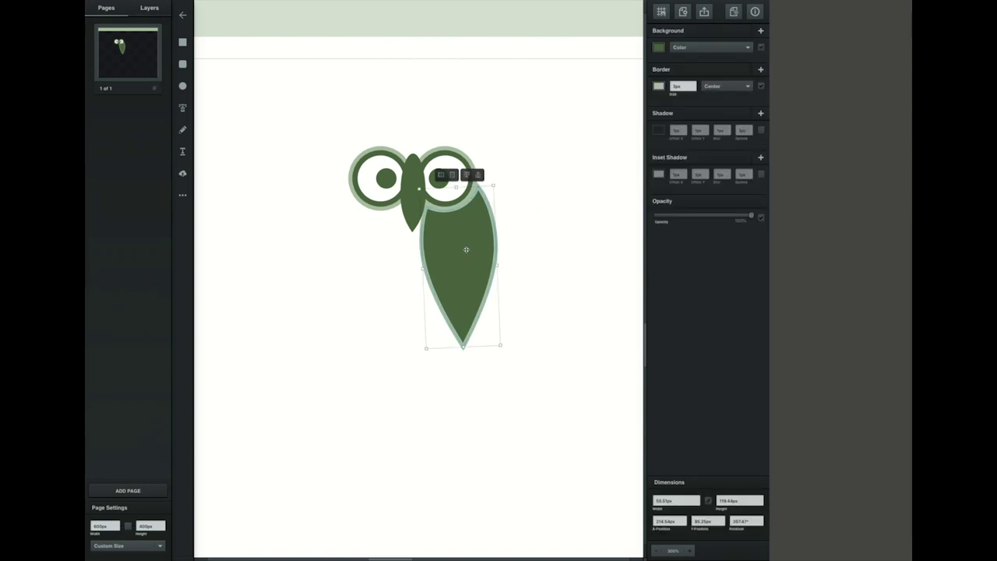
pyautogui.rightClick(465, 249)
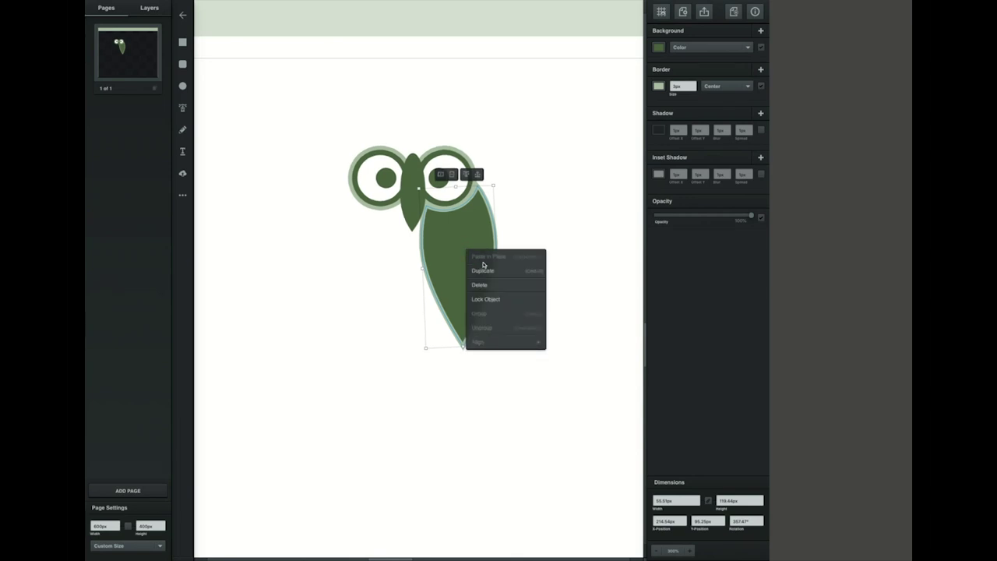
pyautogui.click(482, 270)
pyautogui.moveTo(459, 261); pyautogui.dragTo(359, 268)
pyautogui.click(361, 194)
pyautogui.click(349, 194)
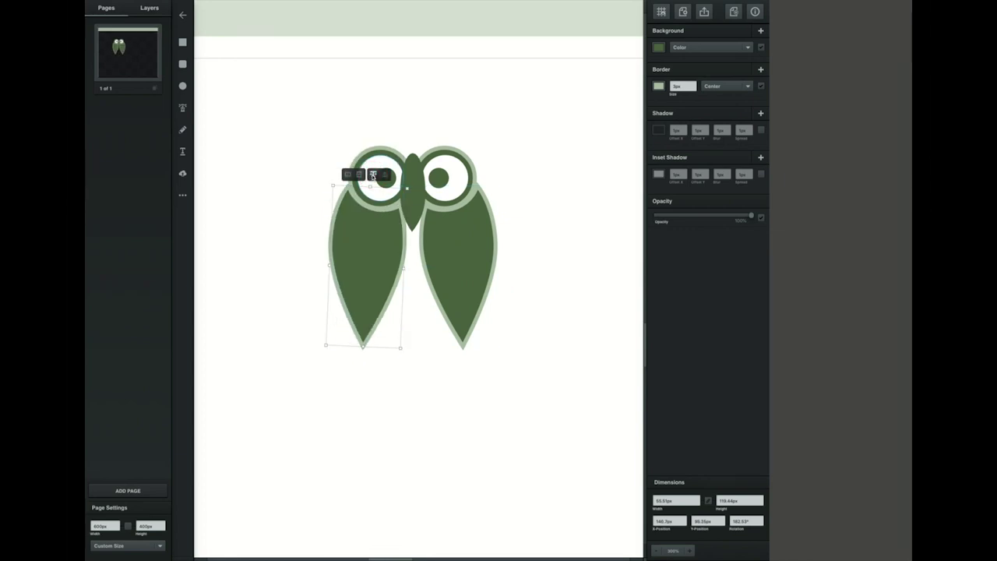
pyautogui.click(576, 209)
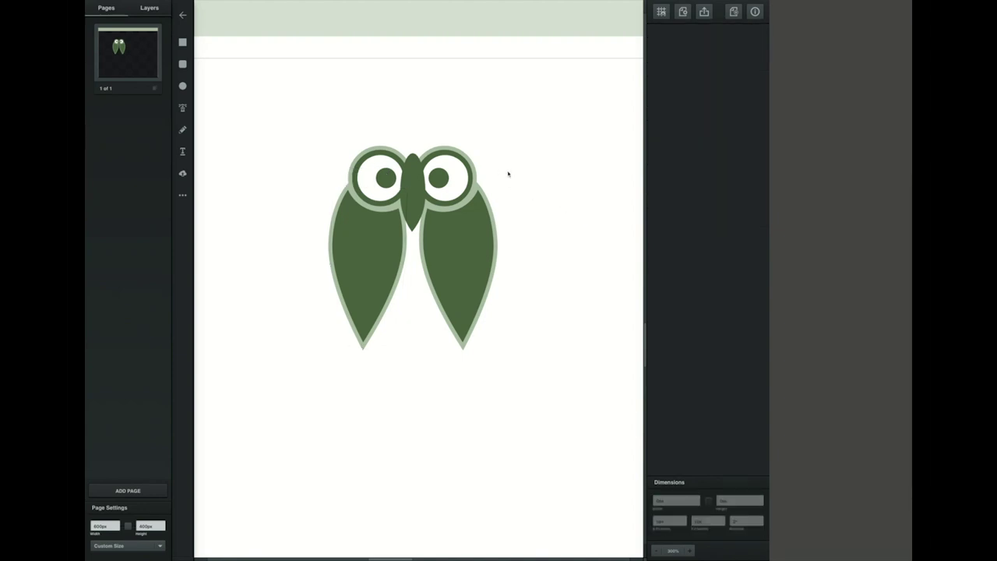
# Step: Enlarge the eyes and beak together and recentre them above the two wings
pyautogui.moveTo(351, 127); pyautogui.dragTo(508, 189)
pyautogui.moveTo(350, 147); pyautogui.dragTo(332, 125)
pyautogui.moveTo(394, 165); pyautogui.dragTo(409, 166)
# Step: Enlarge both wings together to about 68.5 by 147.5 px each and recentre them beneath the face
pyautogui.moveTo(298, 280); pyautogui.dragTo(518, 307)
pyautogui.moveTo(497, 347); pyautogui.dragTo(533, 384)
pyautogui.moveTo(474, 301); pyautogui.dragTo(453, 301)
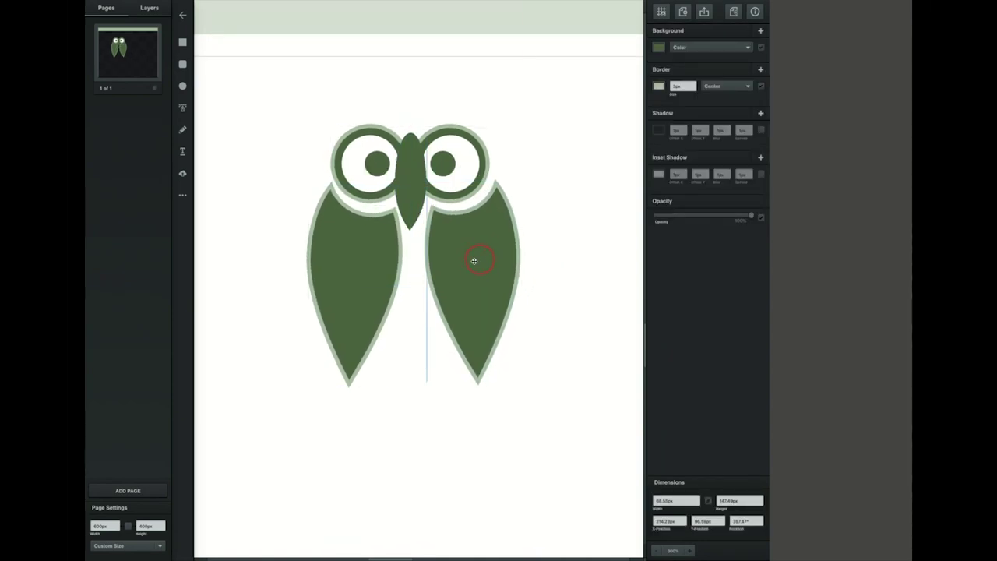
# Step: Reposition the right and left wings individually so they sit close under the eyes and symmetrically about the beak
pyautogui.moveTo(474, 261); pyautogui.dragTo(473, 260)
pyautogui.moveTo(527, 280); pyautogui.dragTo(527, 280)
pyautogui.moveTo(504, 278); pyautogui.dragTo(528, 276)
pyautogui.moveTo(350, 276); pyautogui.dragTo(293, 276)
pyautogui.click(395, 264)
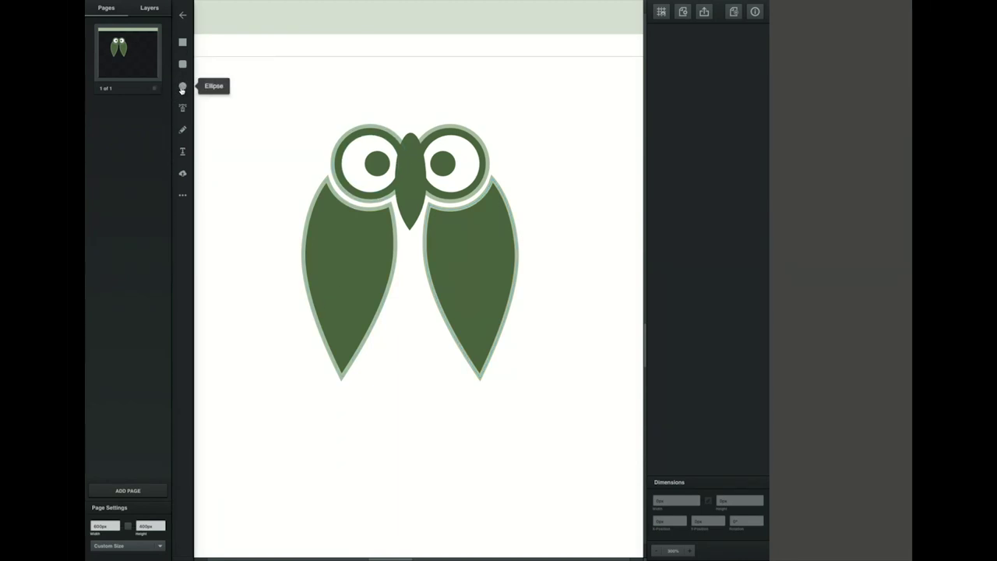
# Step: Draw a bright green upright ellipse, about 124 by 140 px, on the empty page area right of the bird
pyautogui.click(182, 87)
pyautogui.hscroll(4, 436, 179)
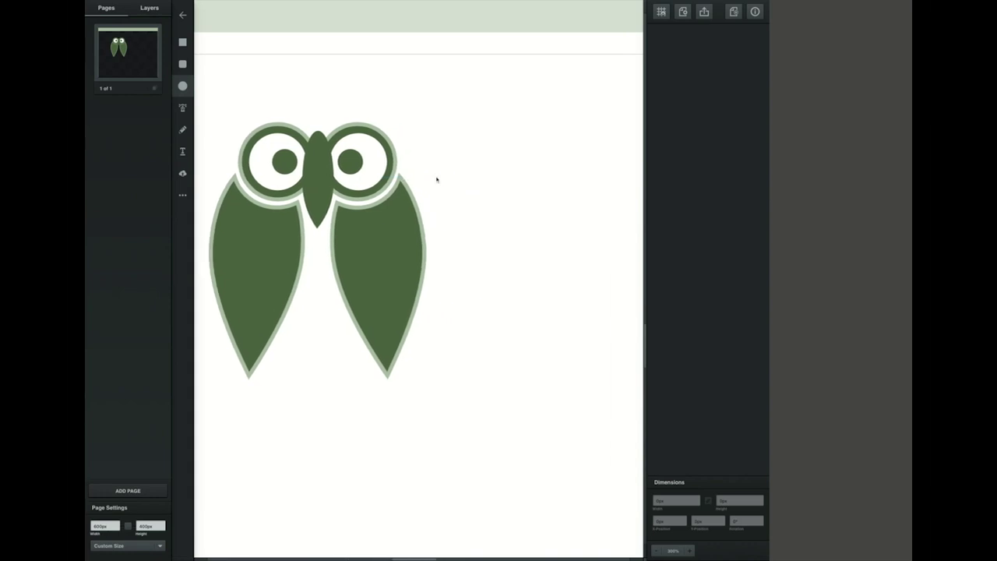
pyautogui.moveTo(467, 194); pyautogui.dragTo(632, 381)
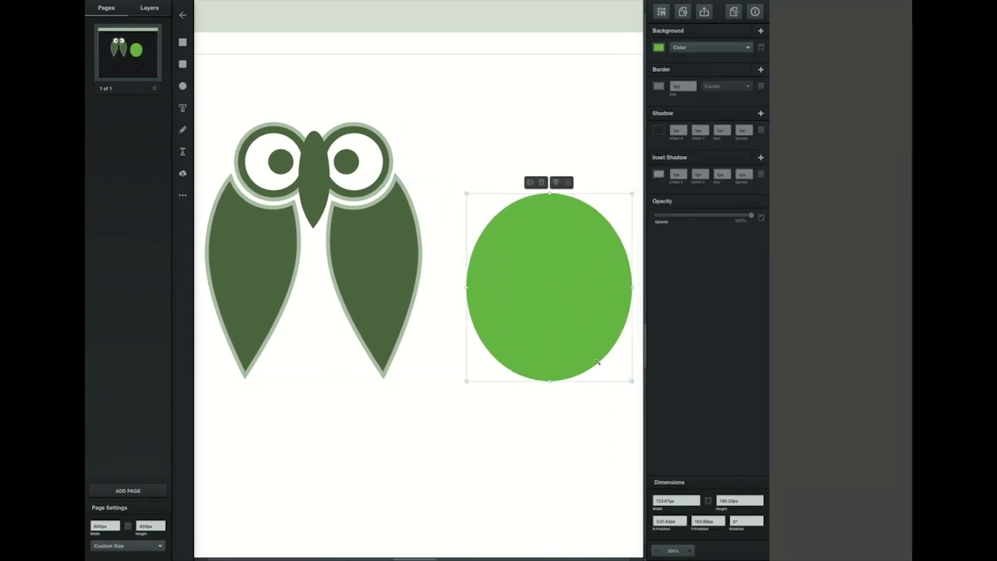
# Step: Make the bright green ellipse's bottom node a sharp corner and pull it slightly downward into a short point
pyautogui.click(182, 107)
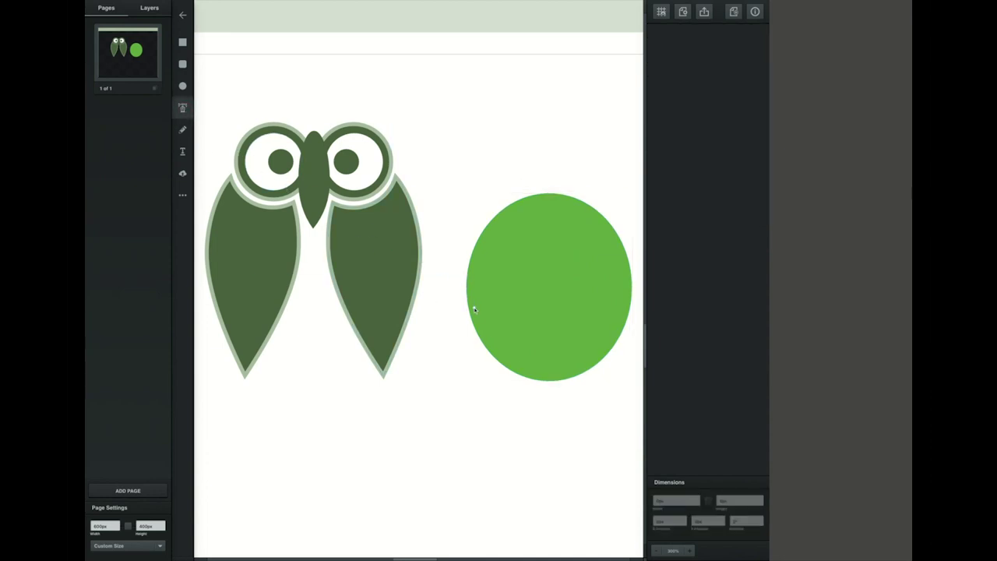
pyautogui.click(549, 382)
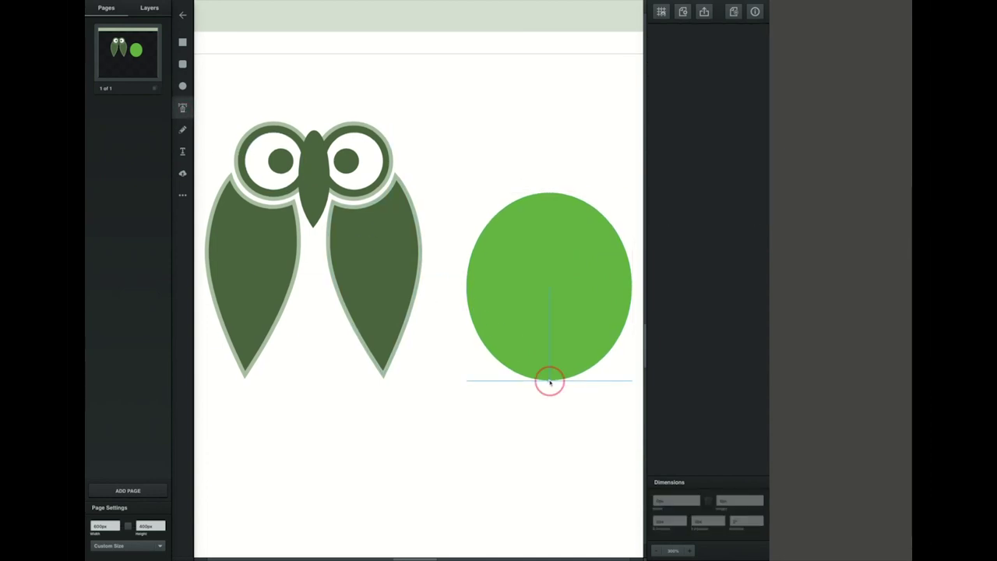
pyautogui.click(550, 381)
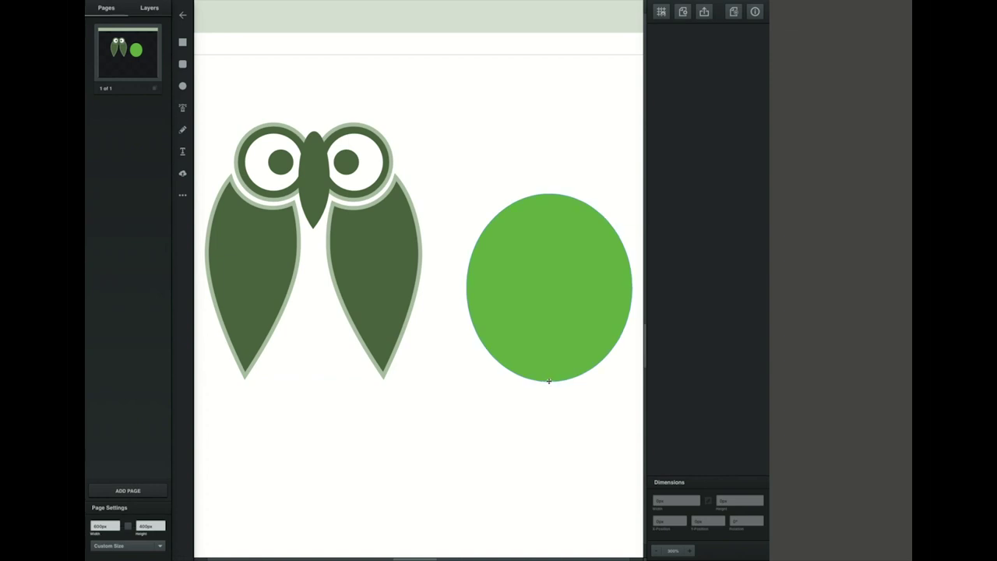
pyautogui.click(548, 381)
pyautogui.click(550, 382)
pyautogui.click(549, 383)
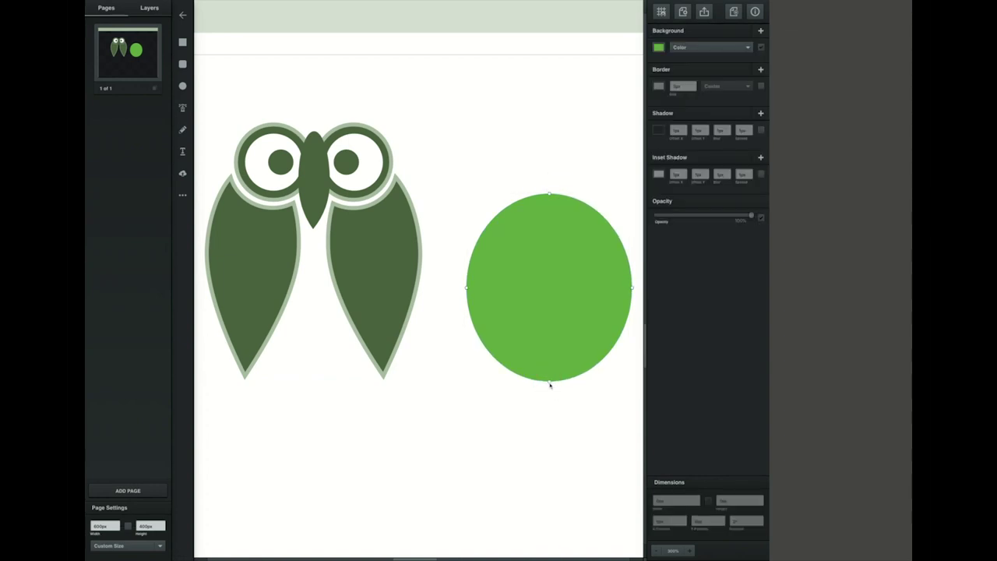
pyautogui.doubleClick(549, 381)
pyautogui.moveTo(548, 382); pyautogui.dragTo(550, 395)
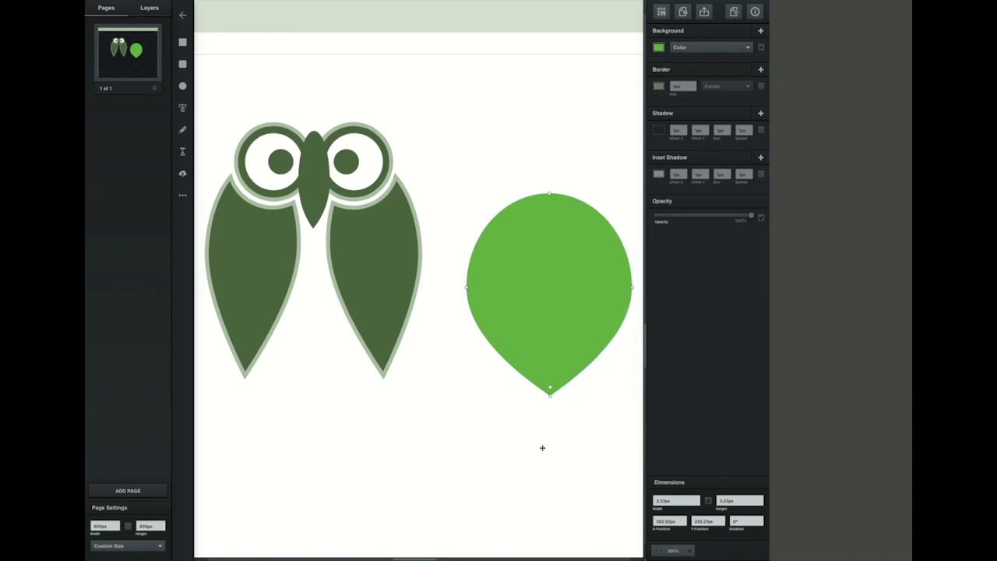
pyautogui.click(549, 397)
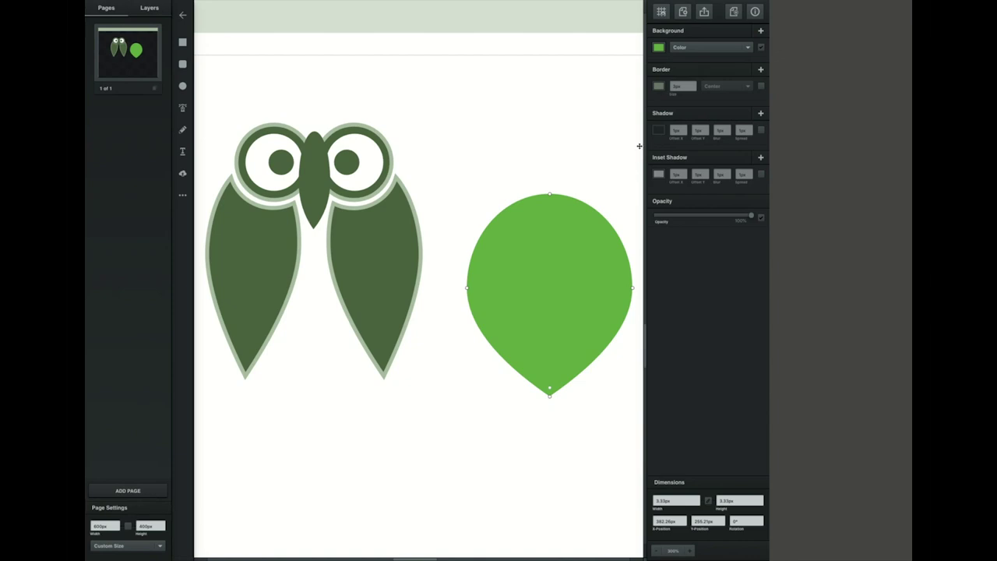
# Step: Make the pointed ellipse's background fully transparent by lowering its fill opacity to 0%
pyautogui.click(658, 48)
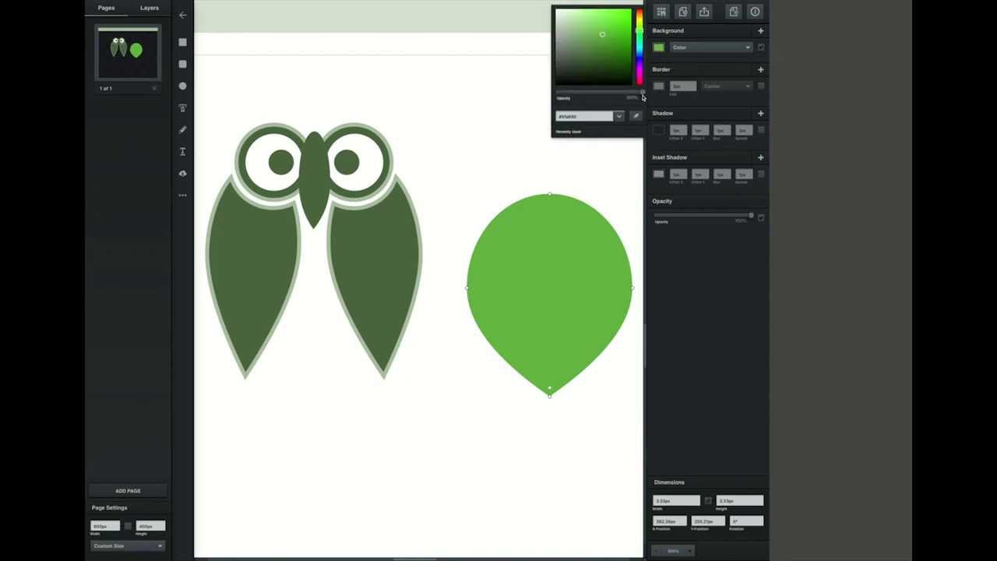
pyautogui.click(553, 95)
pyautogui.moveTo(630, 95); pyautogui.dragTo(553, 93)
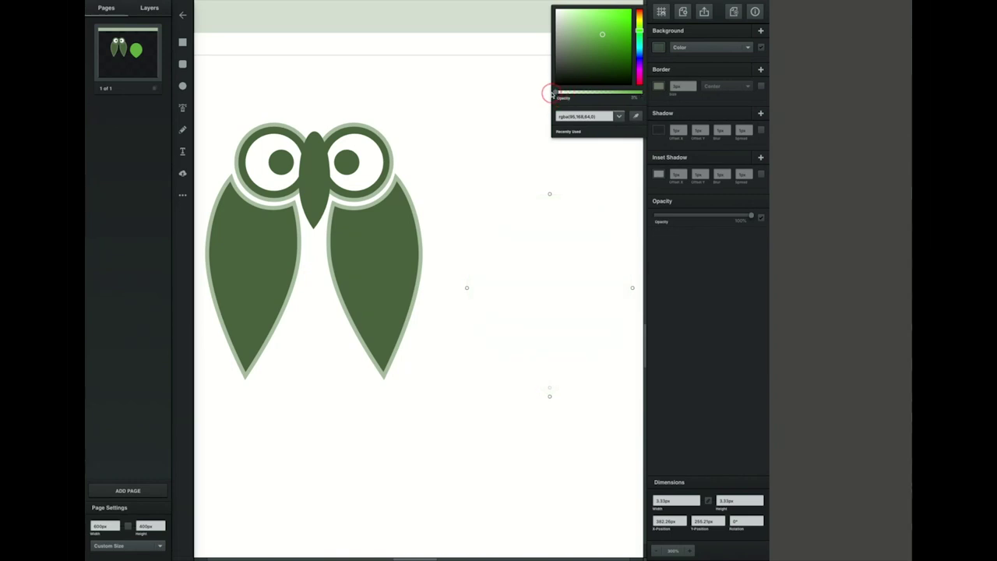
# Step: Give the pointed ellipse a 5px border and sample the border colour from the dark green of the right wing
pyautogui.click(659, 86)
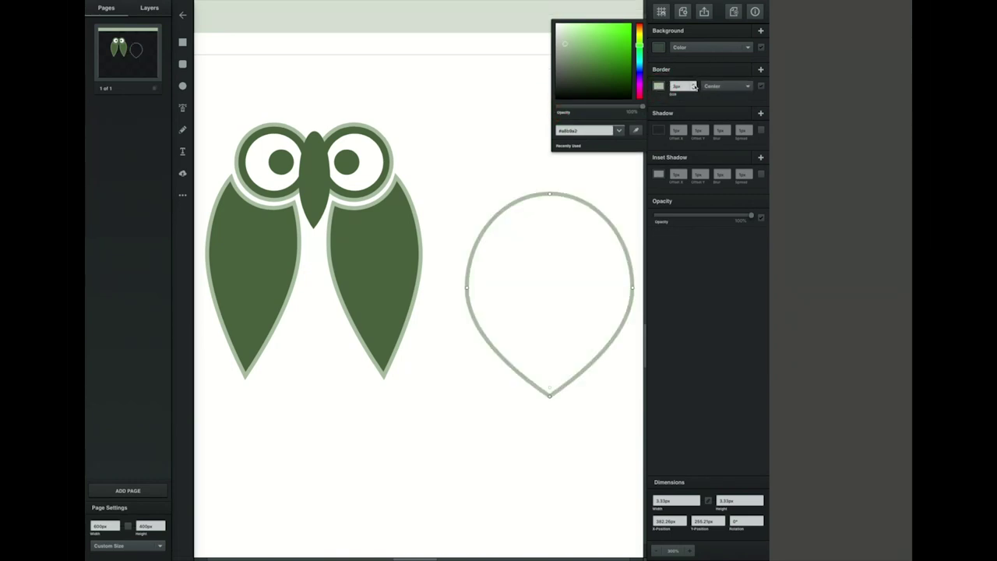
pyautogui.click(694, 84)
pyautogui.click(694, 84)
pyautogui.click(694, 84)
pyautogui.click(659, 88)
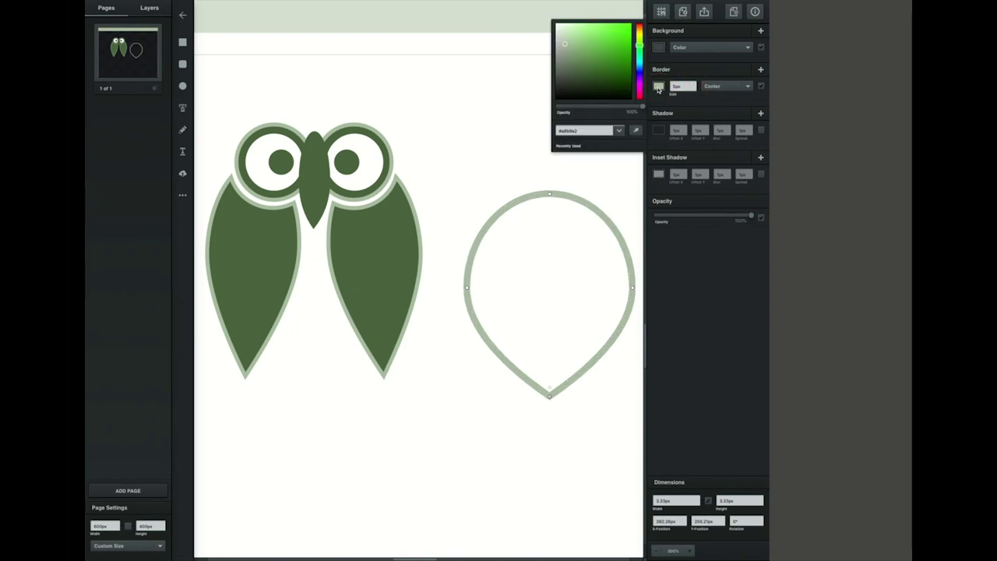
pyautogui.click(636, 131)
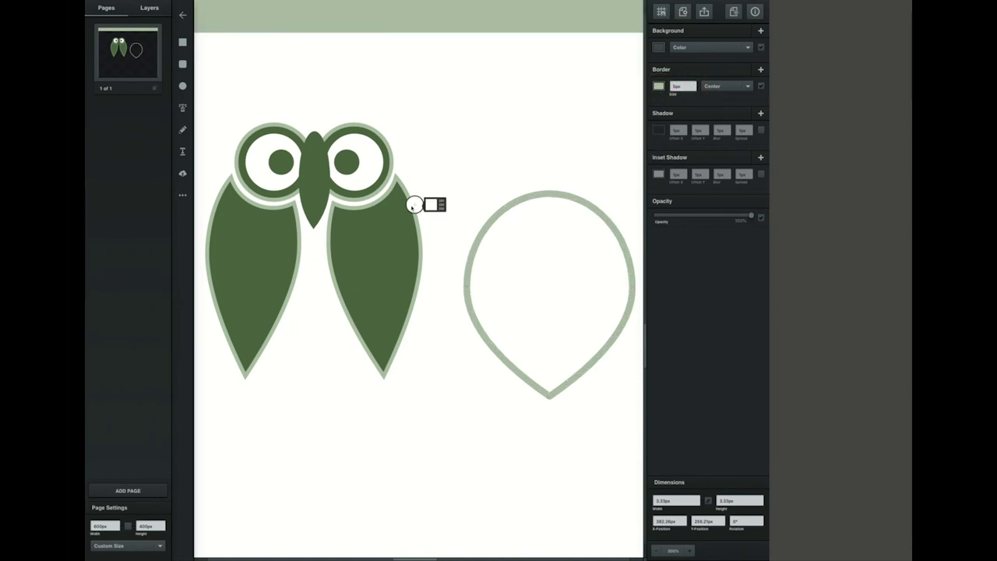
pyautogui.click(381, 240)
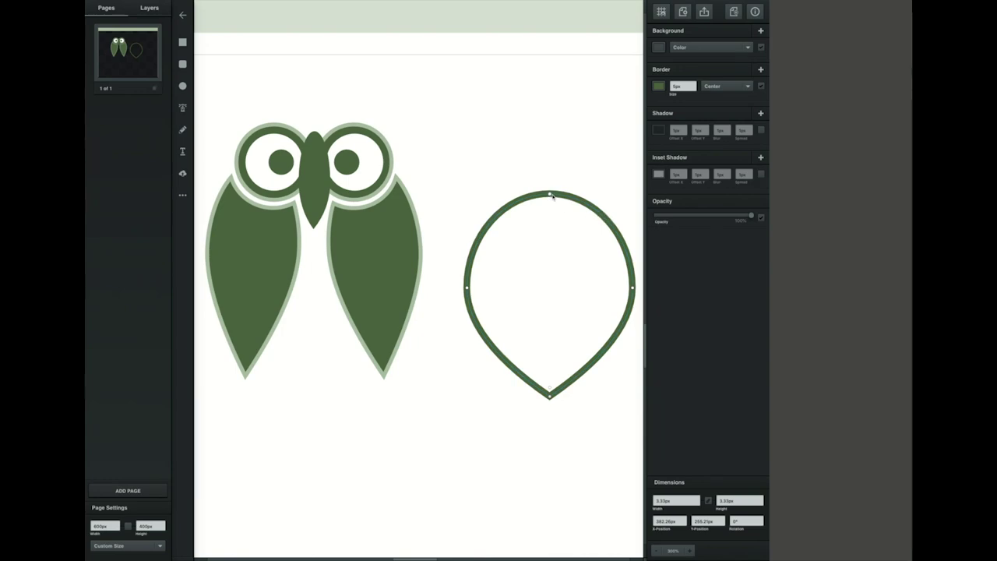
# Step: Draw a rectangle about 156 by 97 px over the upper half of the outlined shape and subtract it from that shape
pyautogui.click(183, 42)
pyautogui.moveTo(441, 148)
pyautogui.mouseDown()
pyautogui.moveTo(623, 247)
pyautogui.moveTo(657, 285)
pyautogui.moveTo(650, 278)
pyautogui.mouseUp()
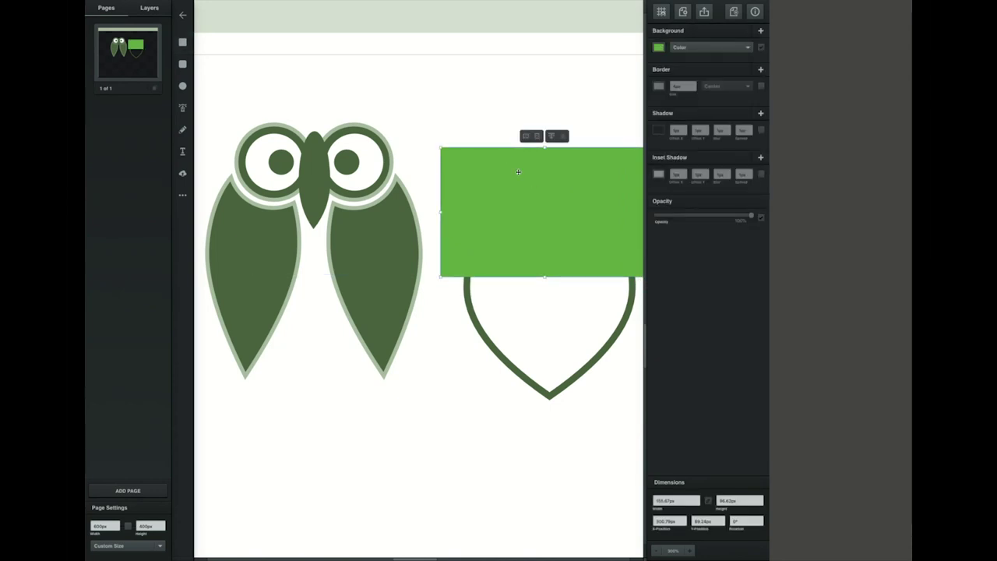
pyautogui.moveTo(485, 130); pyautogui.dragTo(668, 324)
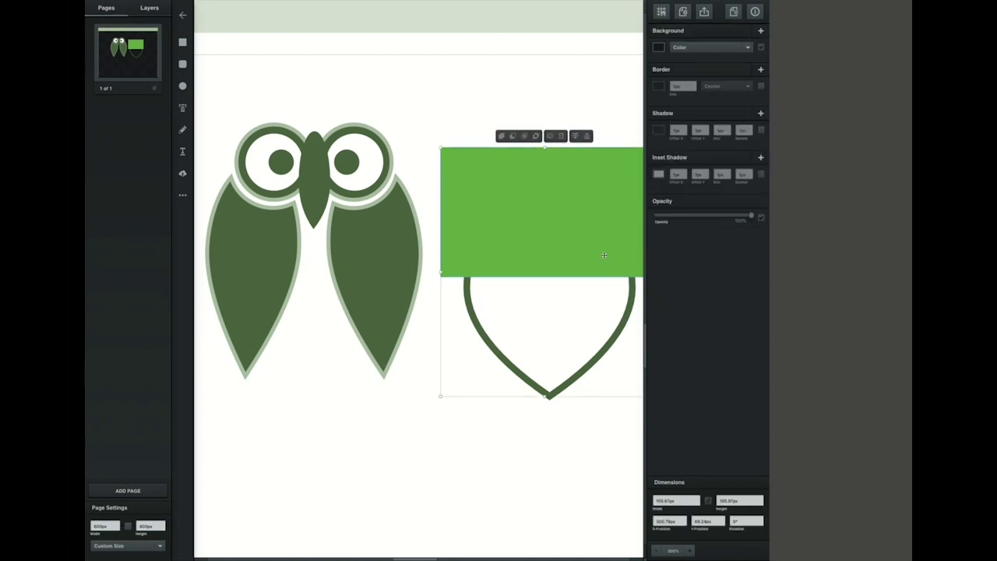
pyautogui.click(513, 137)
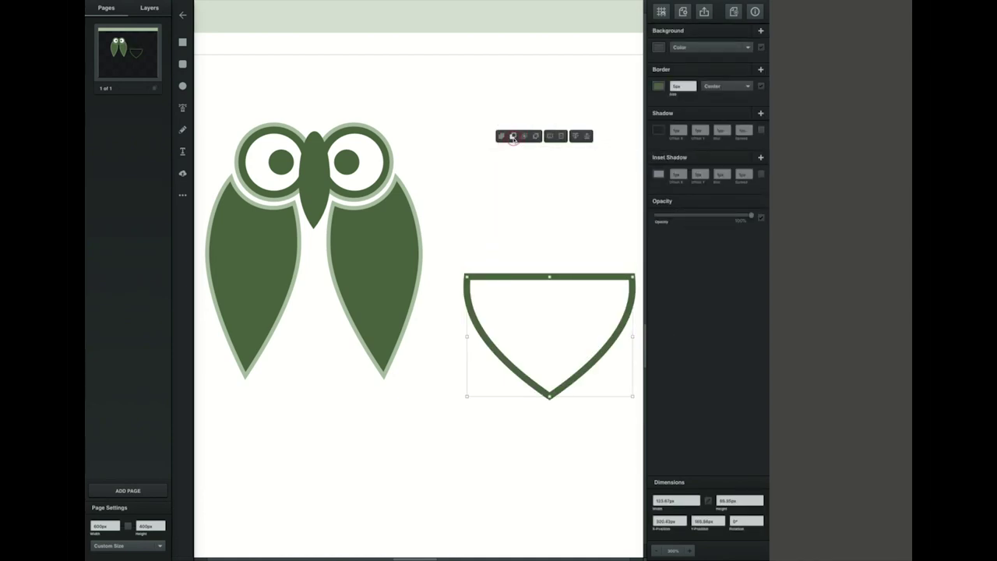
pyautogui.click(539, 111)
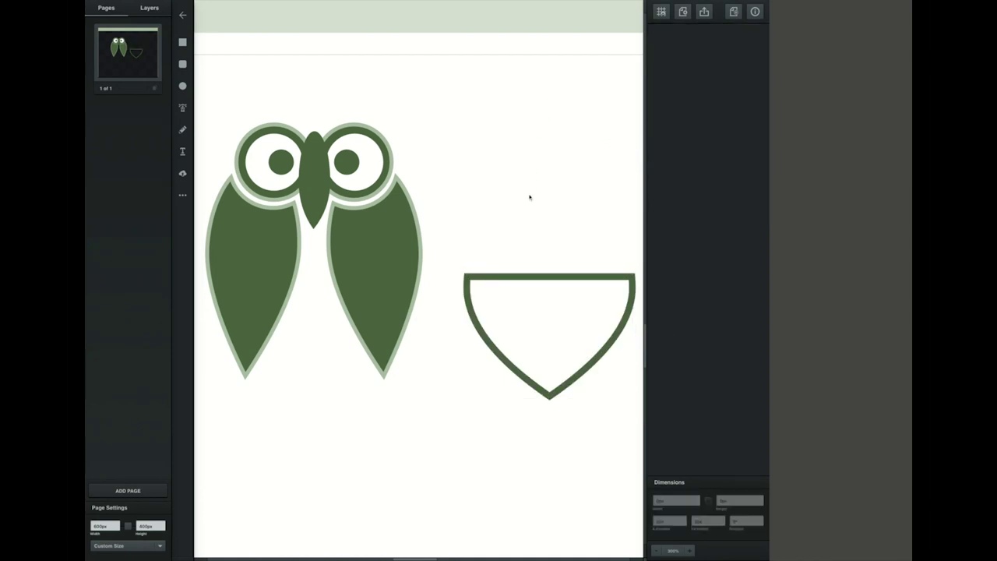
# Step: Draw a thin bar over the cut shape's flat upper edge and adjust it to about 119 by 10.6 px, fitting between the sides
pyautogui.click(183, 42)
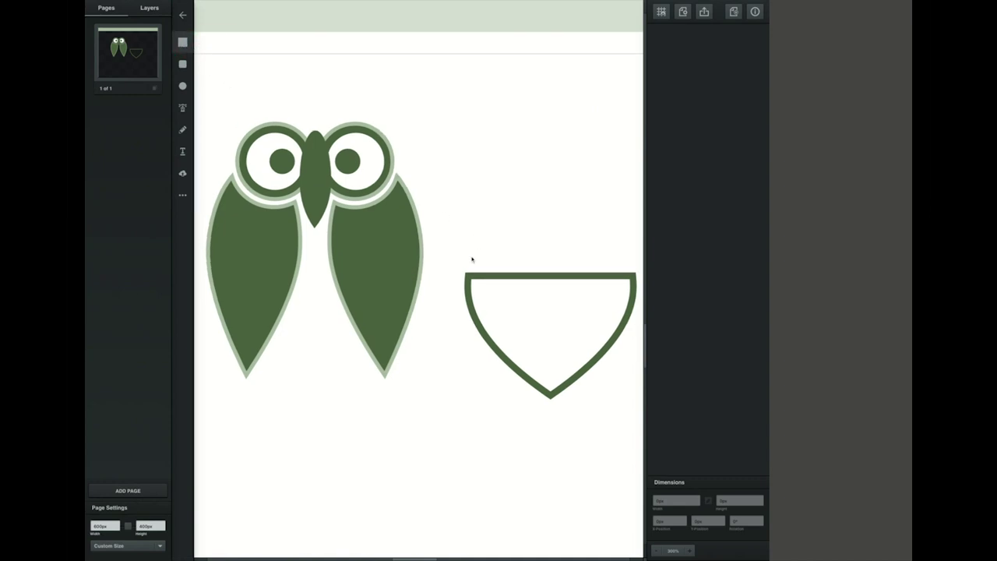
pyautogui.moveTo(469, 262); pyautogui.dragTo(631, 287)
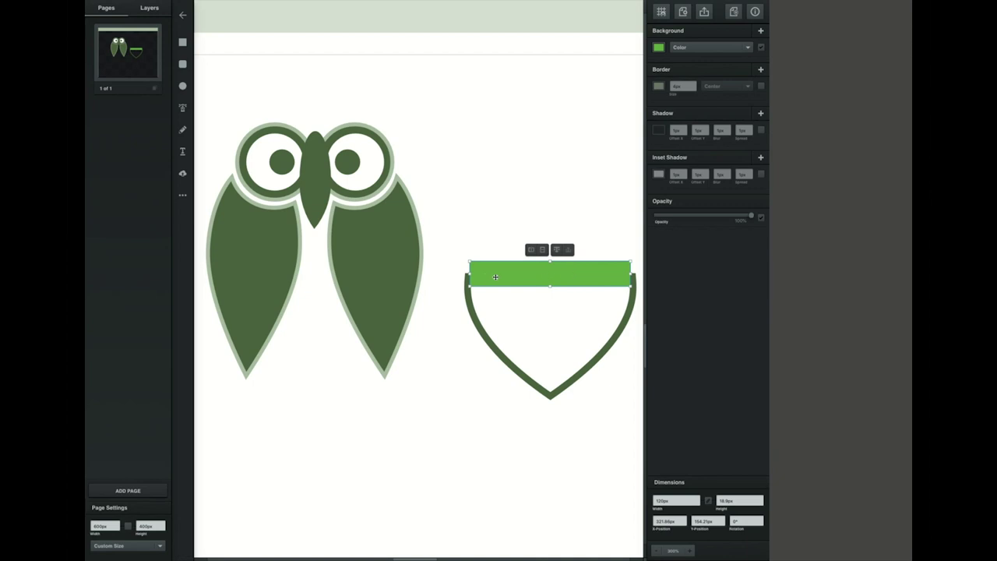
pyautogui.click(469, 273)
pyautogui.click(472, 274)
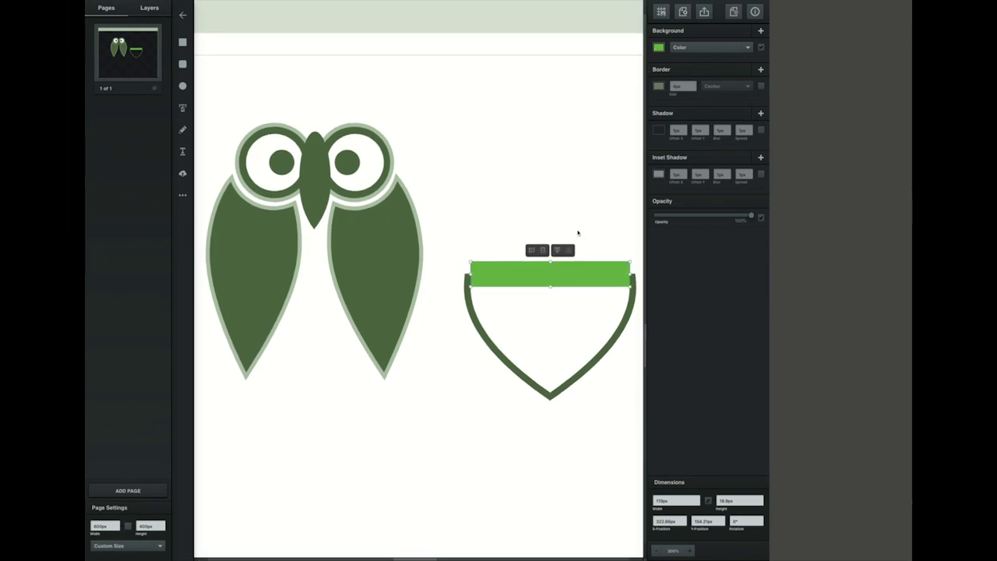
pyautogui.click(549, 263)
pyautogui.moveTo(550, 262); pyautogui.dragTo(550, 274)
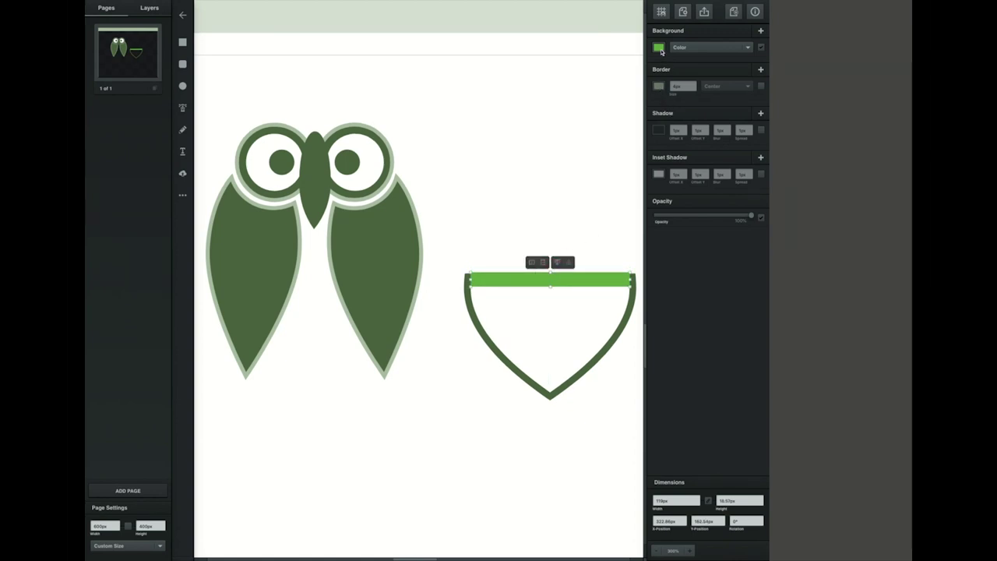
# Step: Recolour the bright green bar by sampling the light green from the outer ring of the right eye
pyautogui.click(659, 48)
pyautogui.click(634, 116)
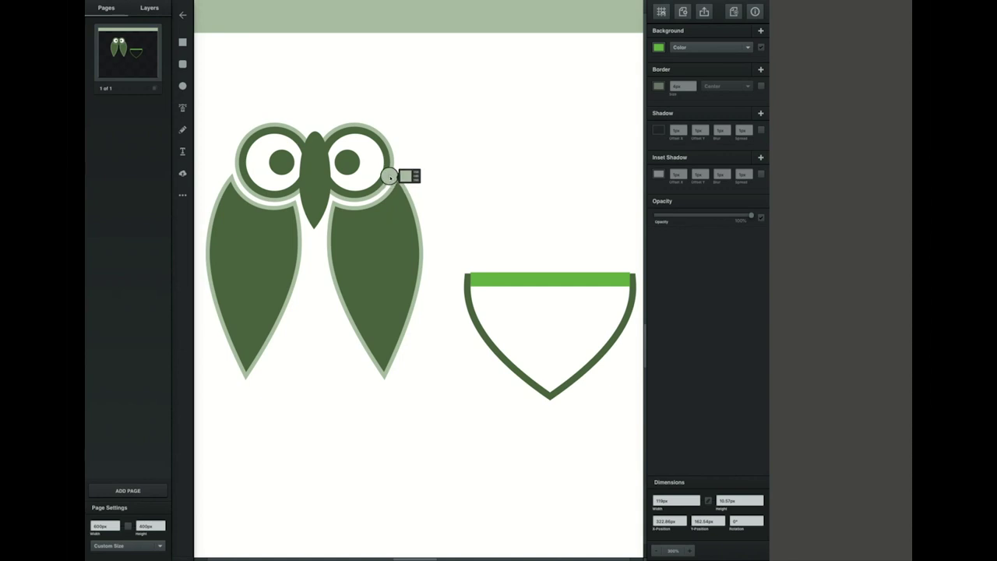
pyautogui.click(389, 177)
# Step: Select the light green bar together with the pointed body outline and group them
pyautogui.moveTo(456, 258); pyautogui.dragTo(545, 296)
pyautogui.rightClick(545, 282)
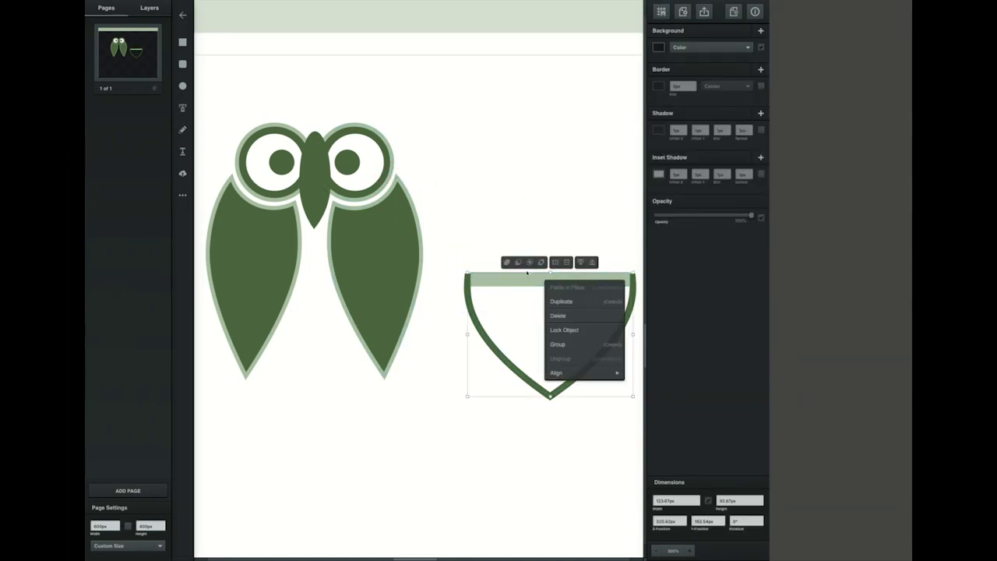
pyautogui.click(529, 262)
pyautogui.hotkey('ctrl', 'z')
pyautogui.hotkey('ctrl', 'z')
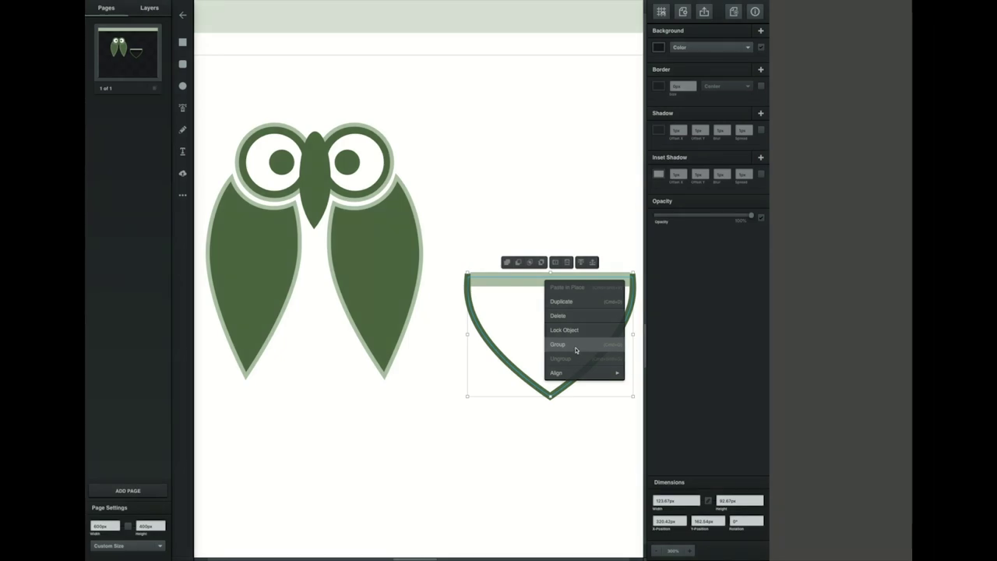
pyautogui.click(576, 352)
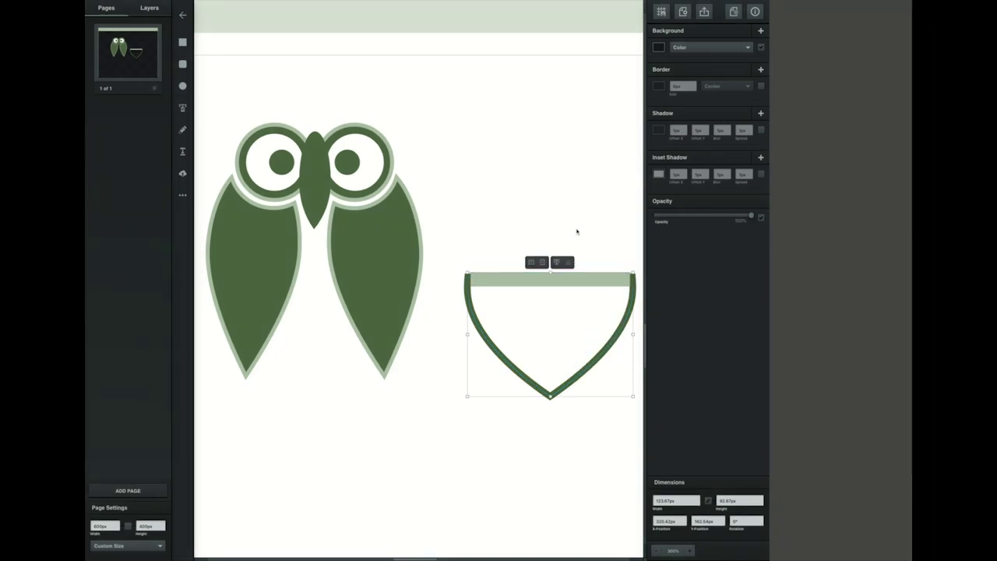
# Step: Move the body group onto the bird, centred between the wings, and send it to the back behind them
pyautogui.moveTo(633, 290); pyautogui.dragTo(401, 274)
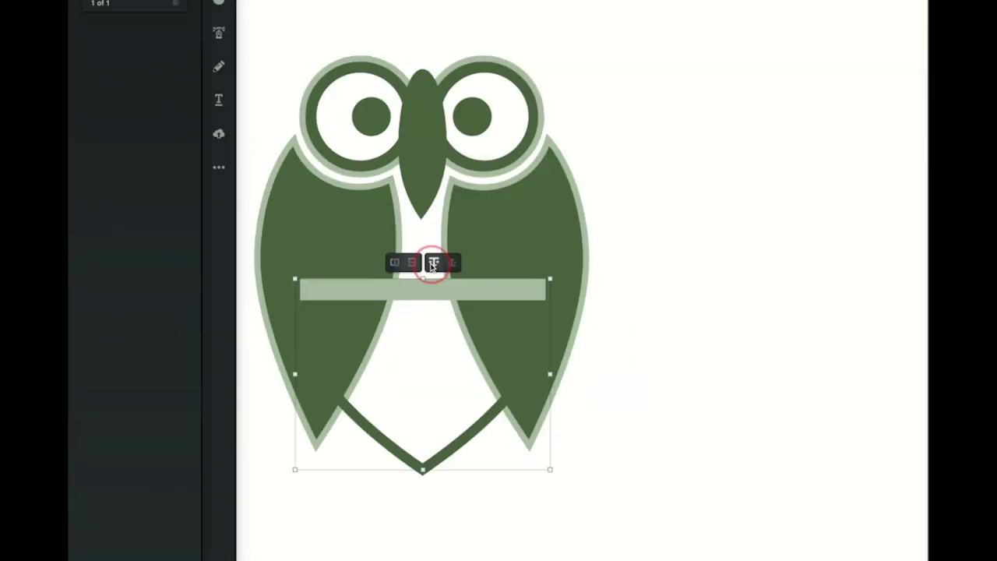
pyautogui.click(434, 265)
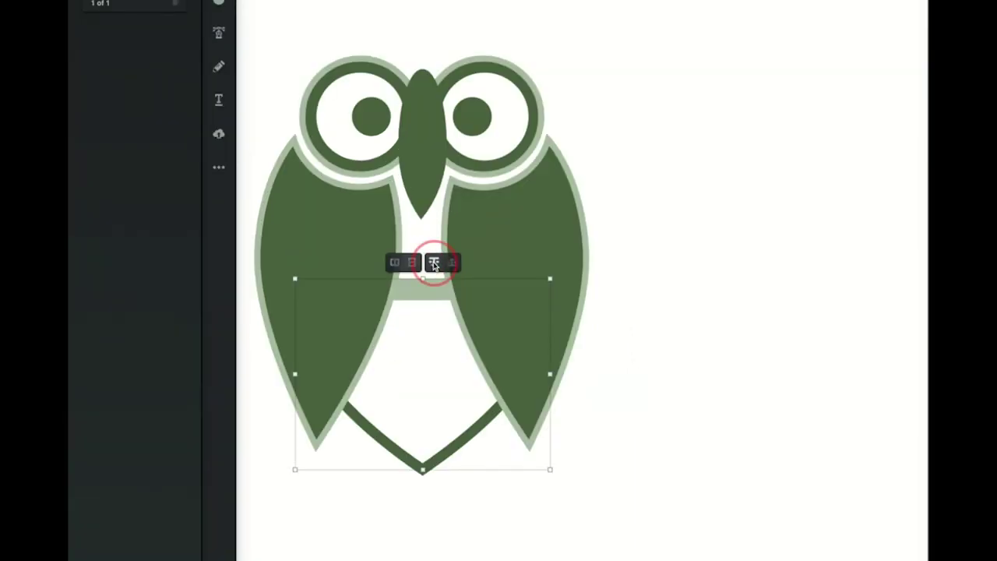
pyautogui.click(746, 278)
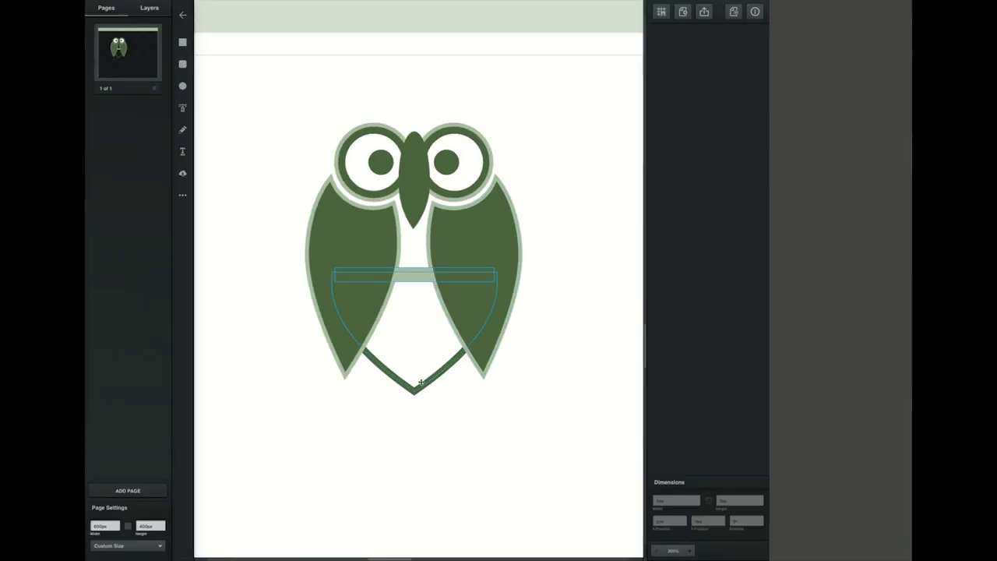
# Step: Stretch the body group vertically to about 113 px tall so it reaches further above and below
pyautogui.click(413, 390)
pyautogui.moveTo(414, 391)
pyautogui.mouseDown()
pyautogui.moveTo(414, 420)
pyautogui.moveTo(425, 391)
pyautogui.mouseUp()
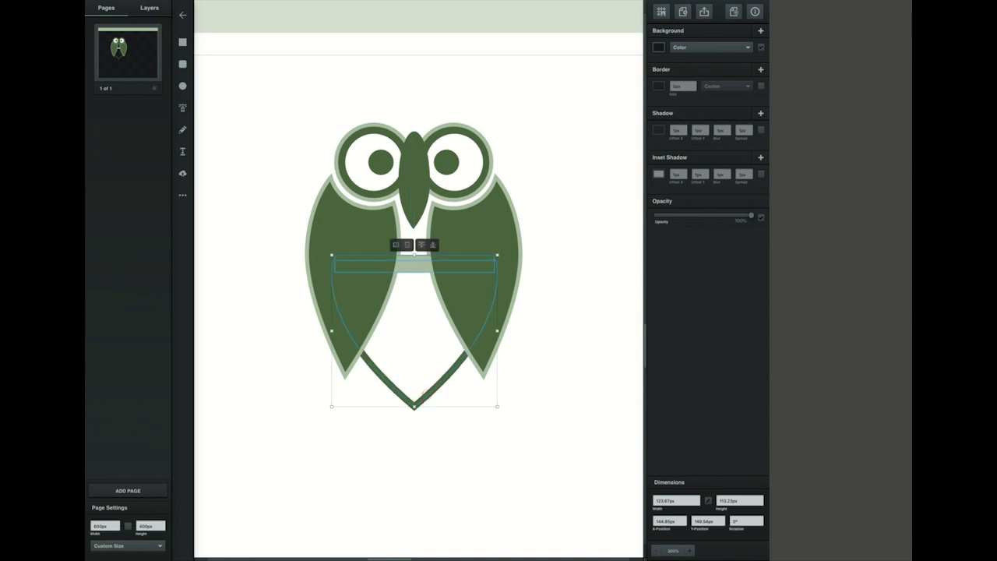
pyautogui.click(542, 376)
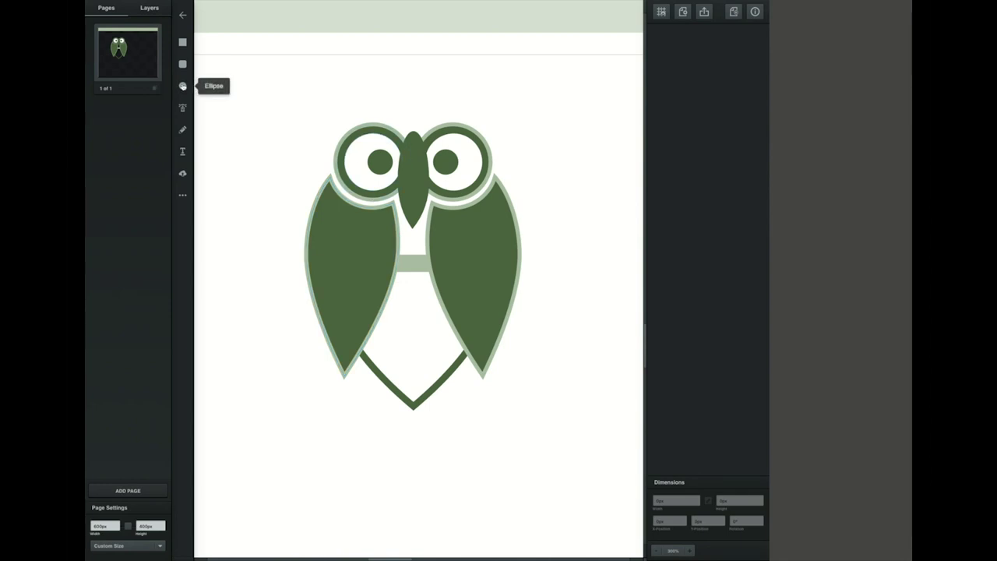
# Step: Draw a small closed triangle with the Pen tool on the empty page area right of the bird's head
pyautogui.click(182, 42)
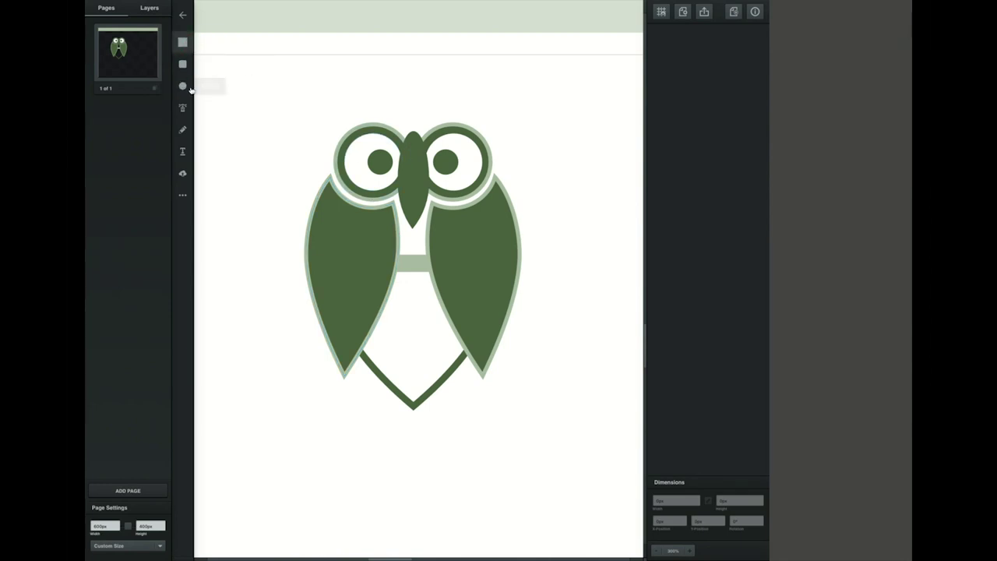
pyautogui.click(181, 110)
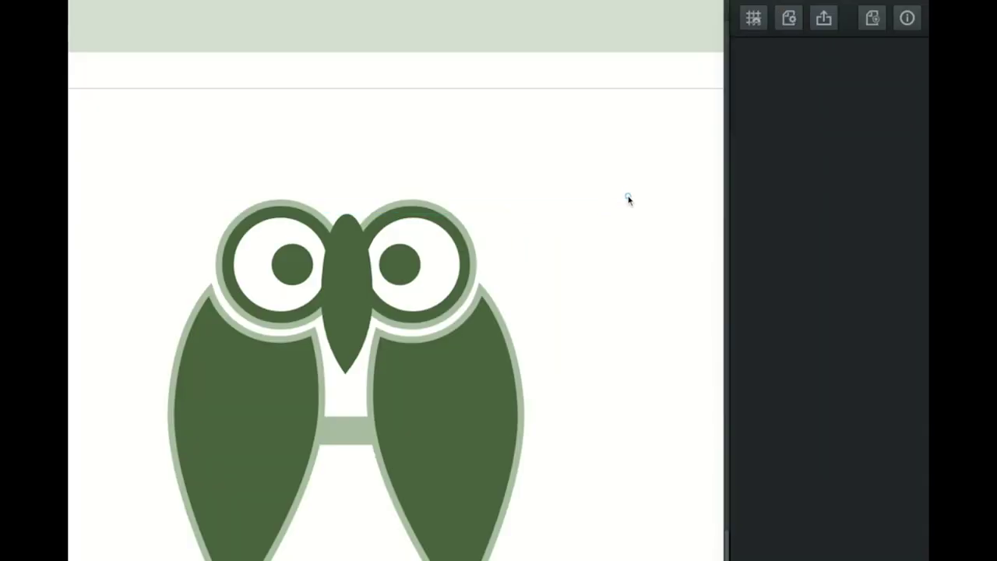
pyautogui.click(625, 190)
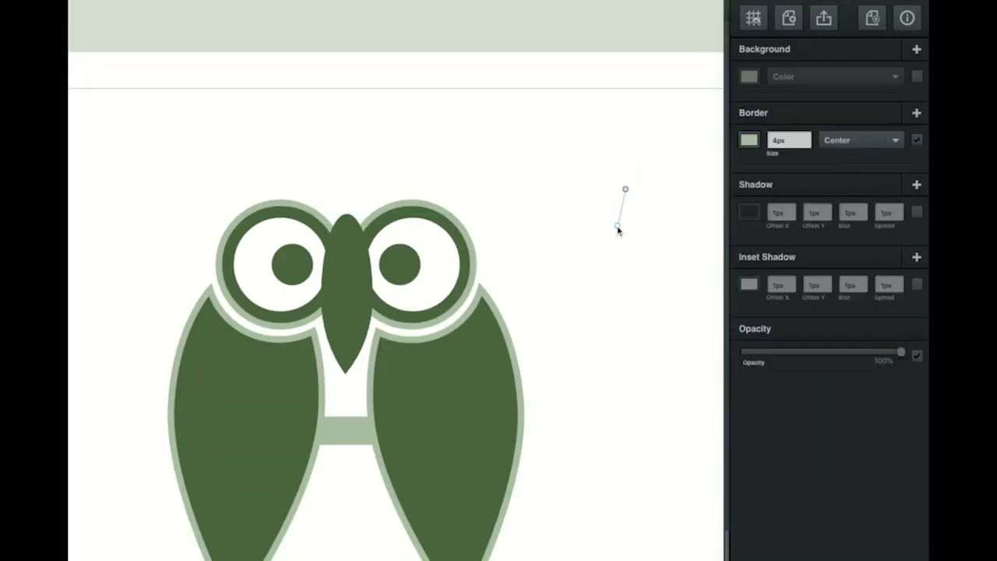
pyautogui.click(614, 228)
pyautogui.click(645, 228)
pyautogui.click(625, 190)
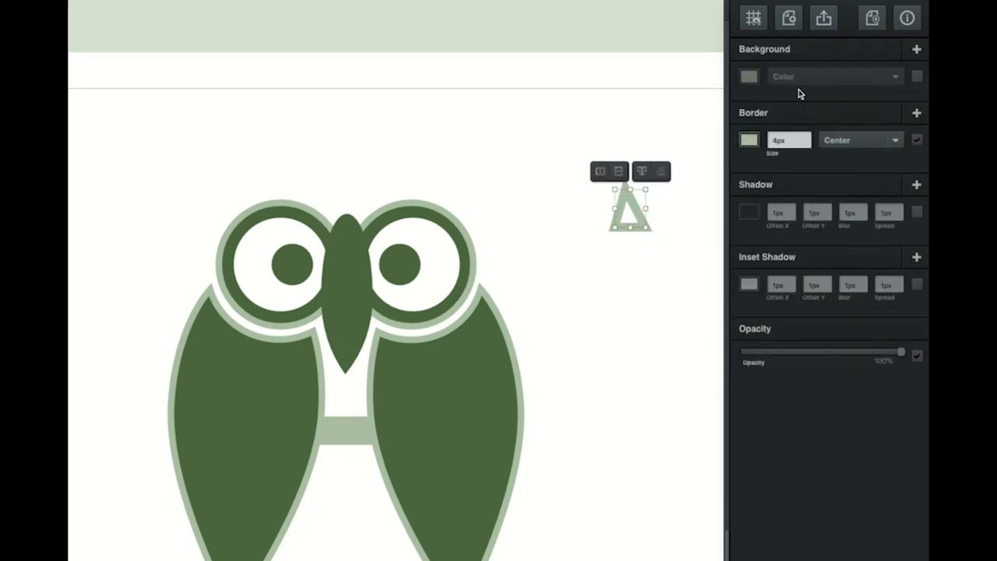
# Step: Fill the small triangle with the dark green sampled from the right wing and set its border size to 0px
pyautogui.click(750, 78)
pyautogui.click(749, 78)
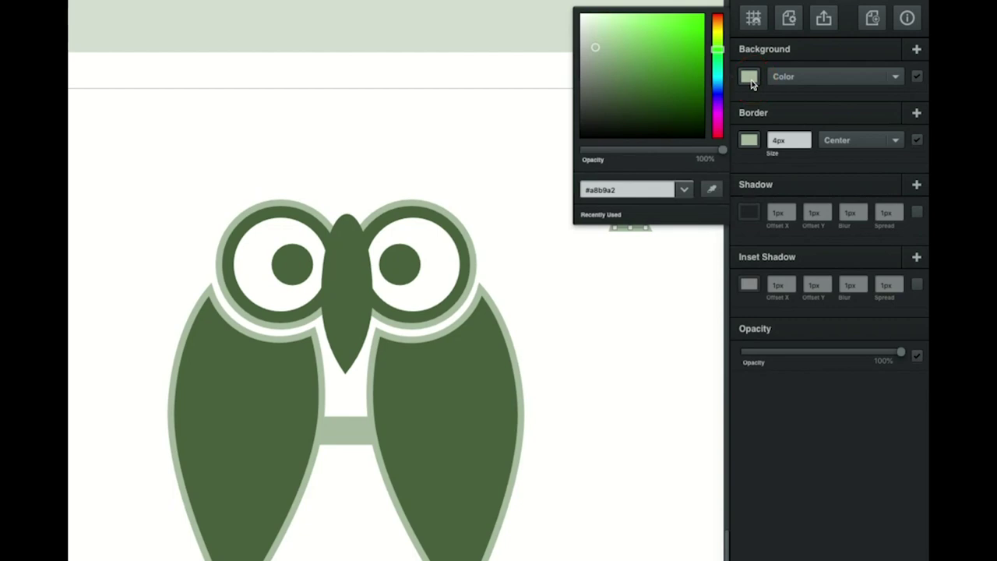
pyautogui.click(709, 194)
pyautogui.click(489, 363)
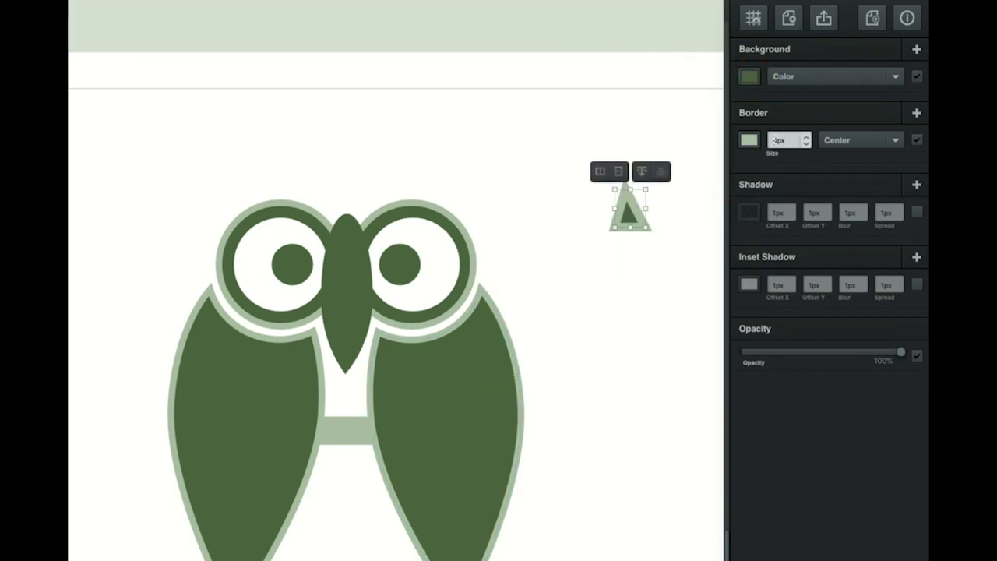
pyautogui.click(806, 144)
# Step: Place the triangle as a tilted ear on the upper outer edge of the right eye and send it to the back
pyautogui.moveTo(642, 205); pyautogui.dragTo(456, 198)
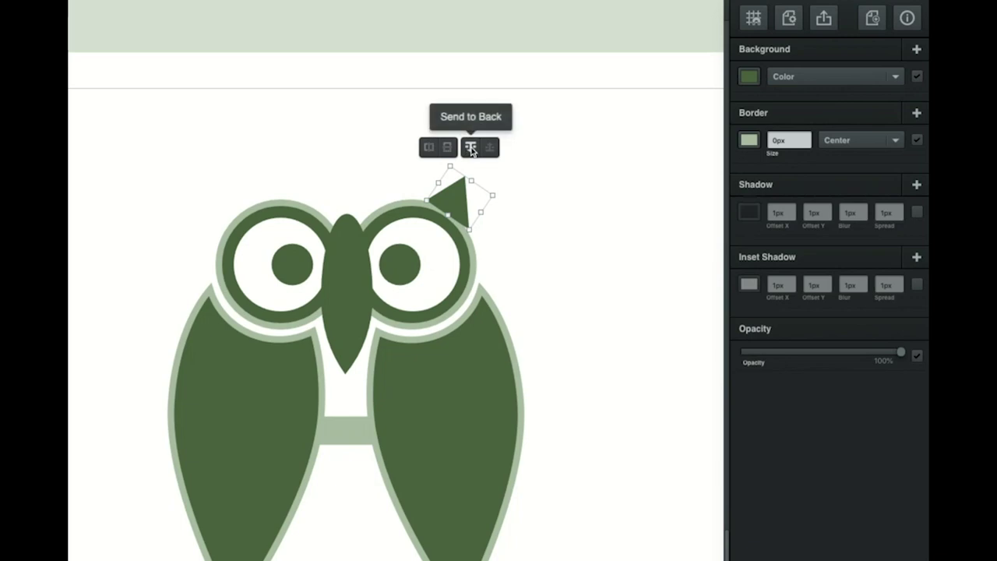
pyautogui.click(470, 148)
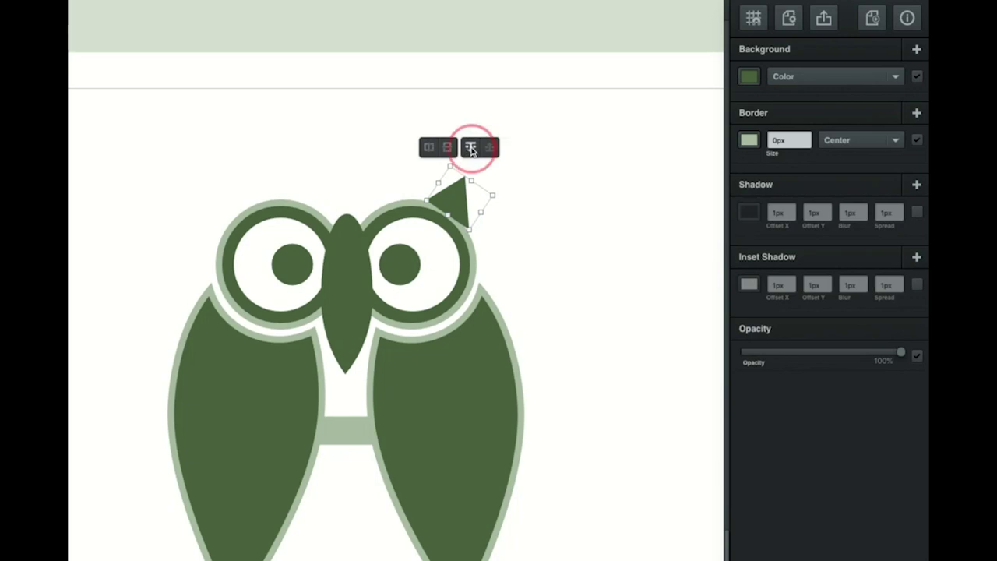
pyautogui.click(471, 148)
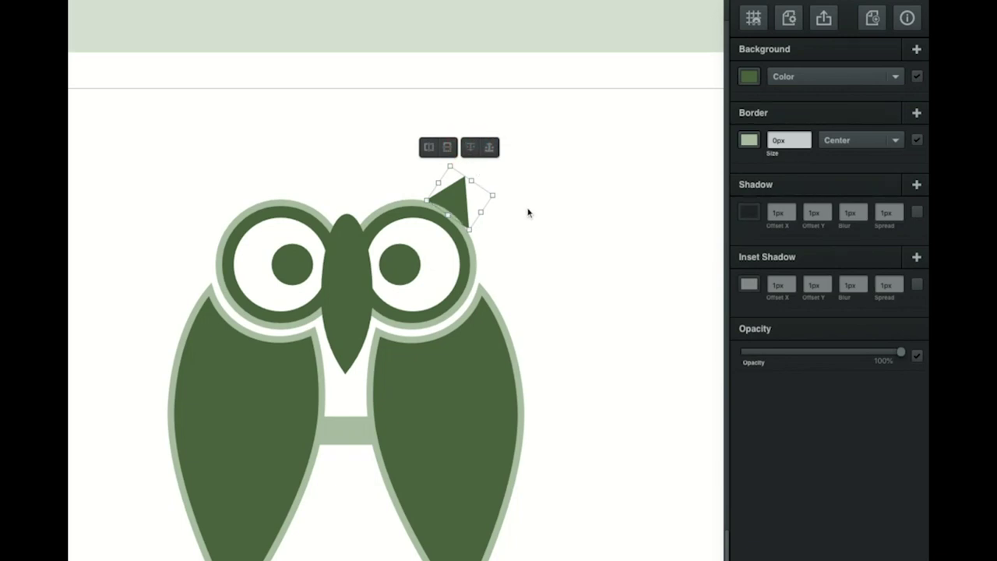
# Step: Enlarge the right ear triangle slightly and nudge it down and inward so its base tucks behind the eye ring
pyautogui.click(528, 213)
pyautogui.click(456, 196)
pyautogui.moveTo(506, 194); pyautogui.dragTo(477, 174)
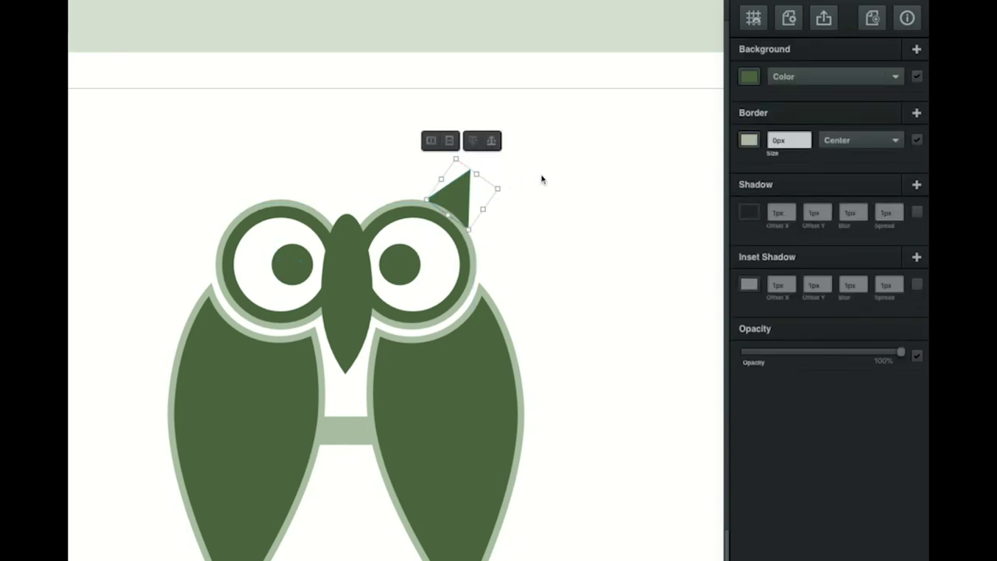
pyautogui.press('Down')
pyautogui.press('Down')
pyautogui.press('Left')
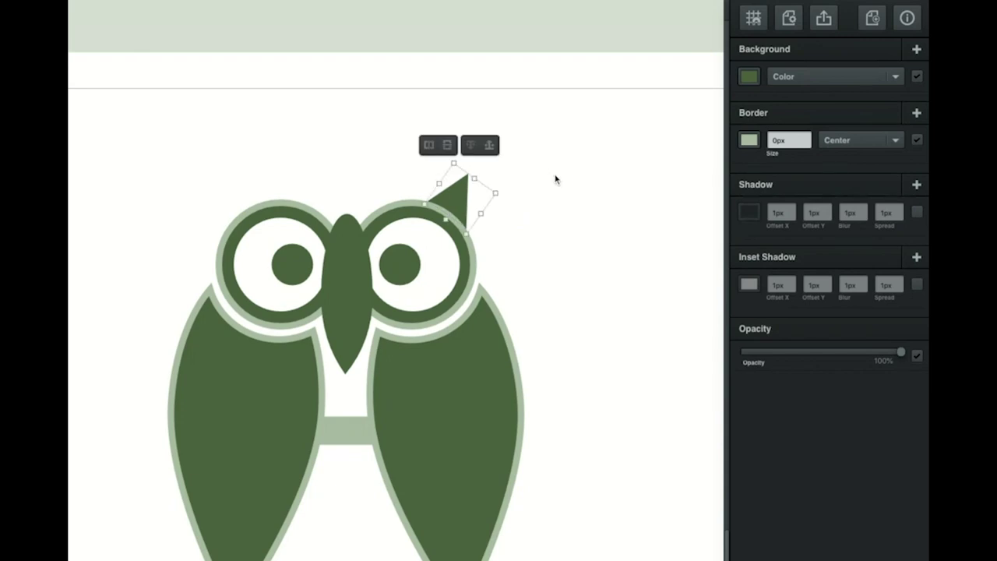
pyautogui.press('Up')
pyautogui.click(555, 172)
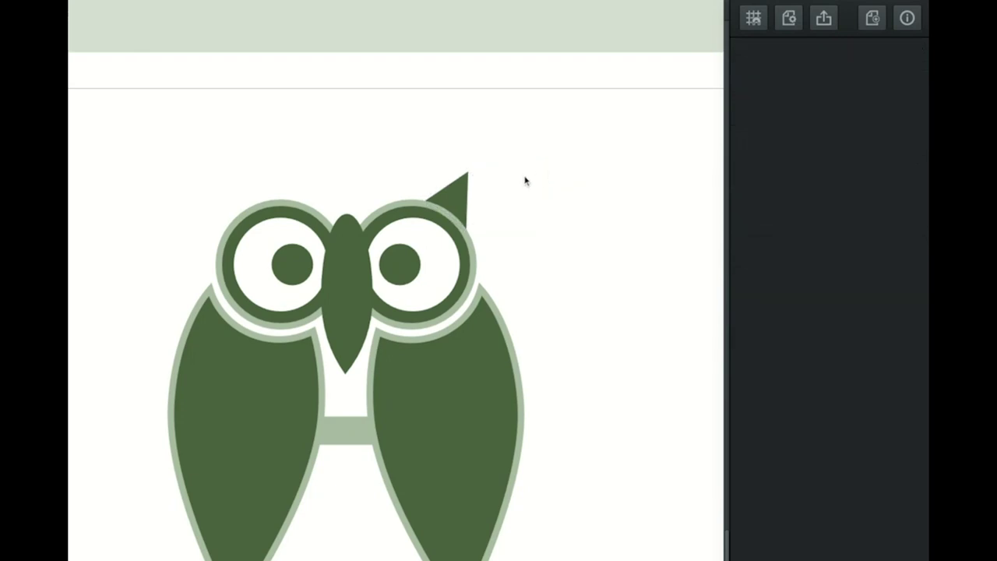
# Step: Duplicate the right ear triangle and flip the copy horizontally
pyautogui.click(458, 190)
pyautogui.rightClick(460, 187)
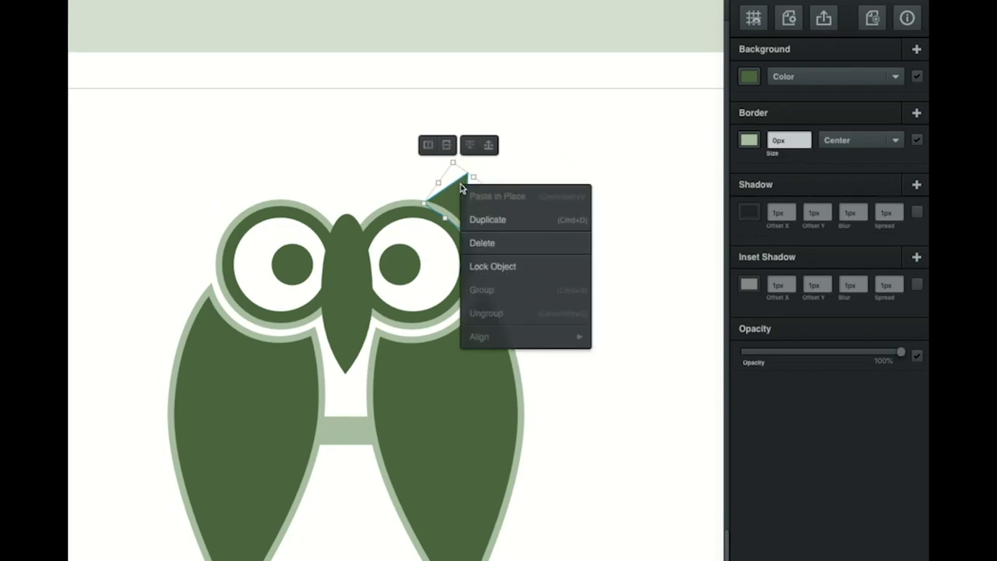
pyautogui.click(499, 221)
pyautogui.click(439, 159)
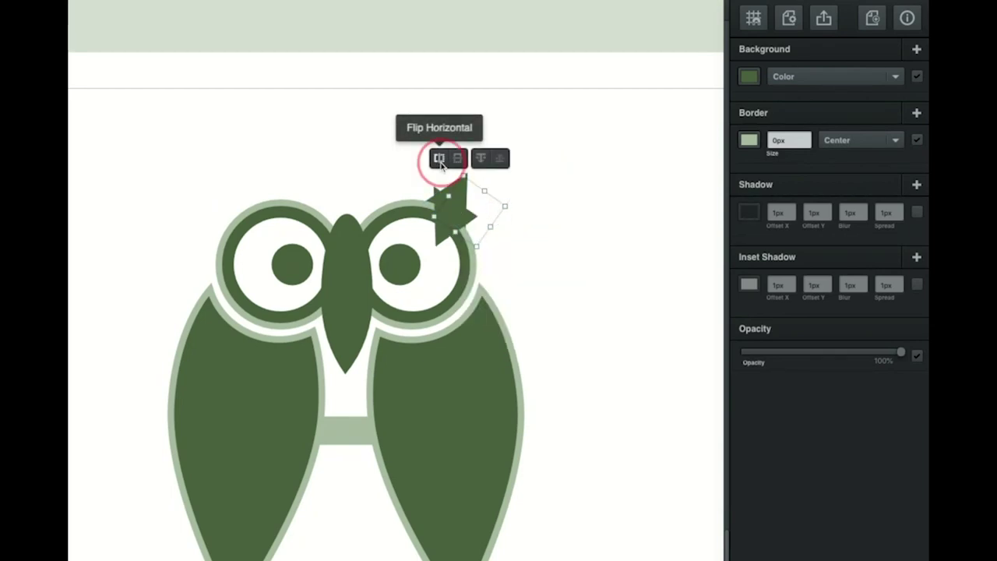
# Step: Place the flipped ear on the upper outer edge of the left eye and send it to the very back of the layer stack
pyautogui.moveTo(452, 214); pyautogui.dragTo(242, 201)
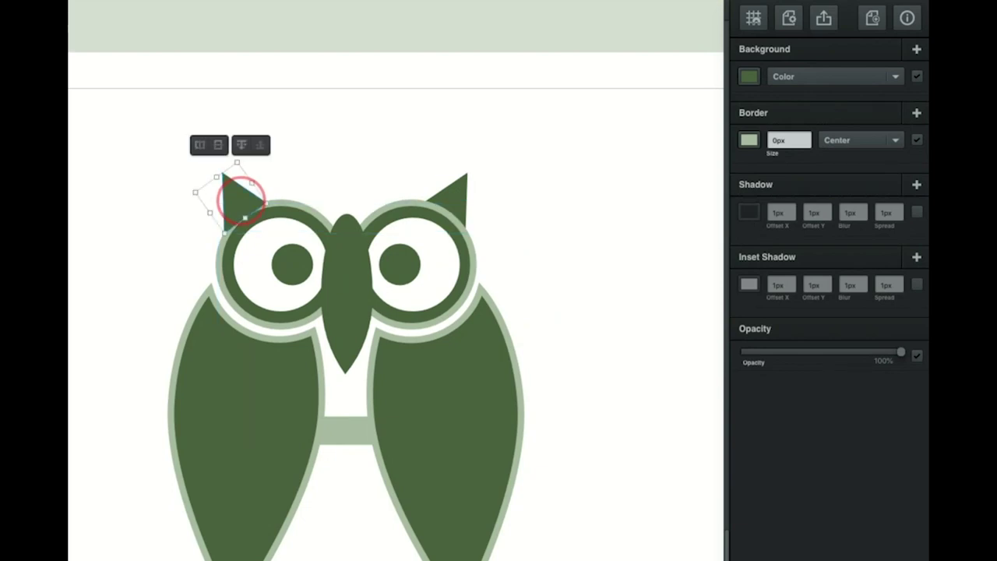
pyautogui.click(241, 147)
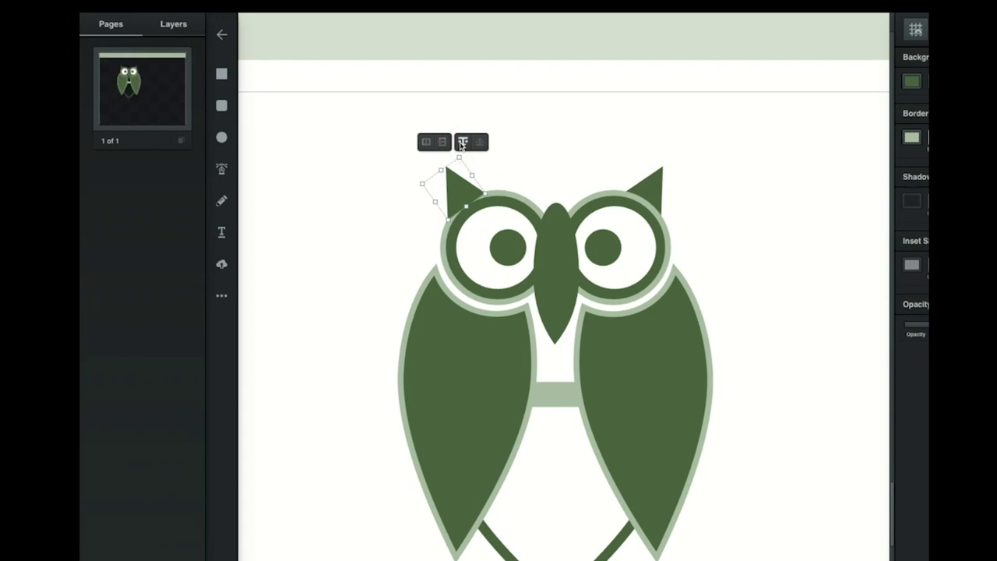
pyautogui.click(174, 33)
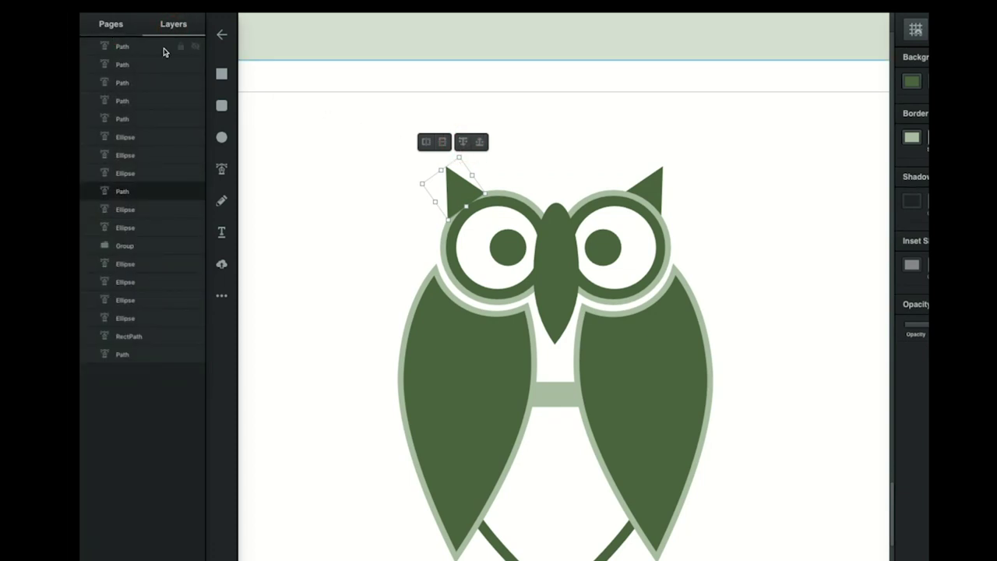
pyautogui.moveTo(131, 198); pyautogui.dragTo(137, 360)
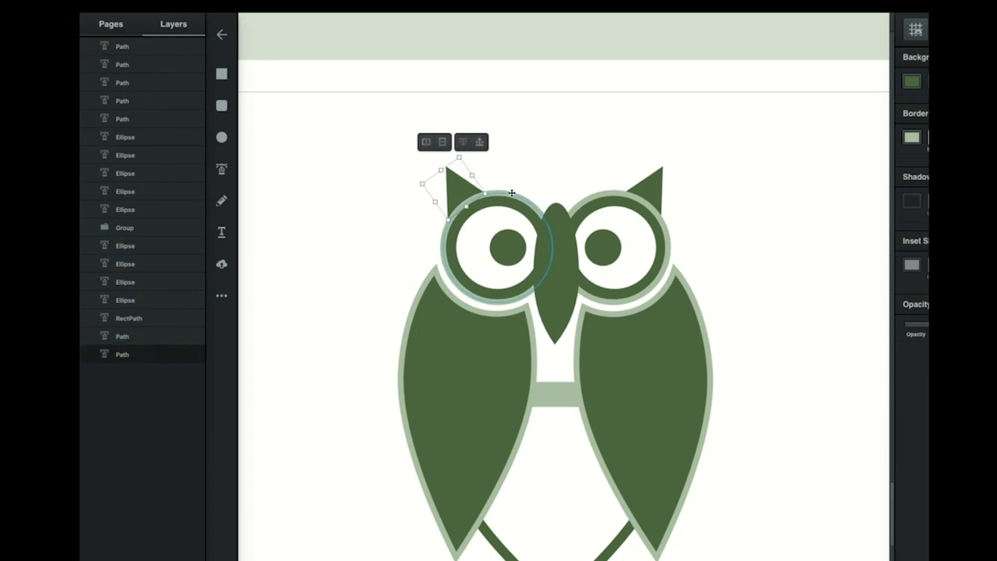
pyautogui.click(534, 163)
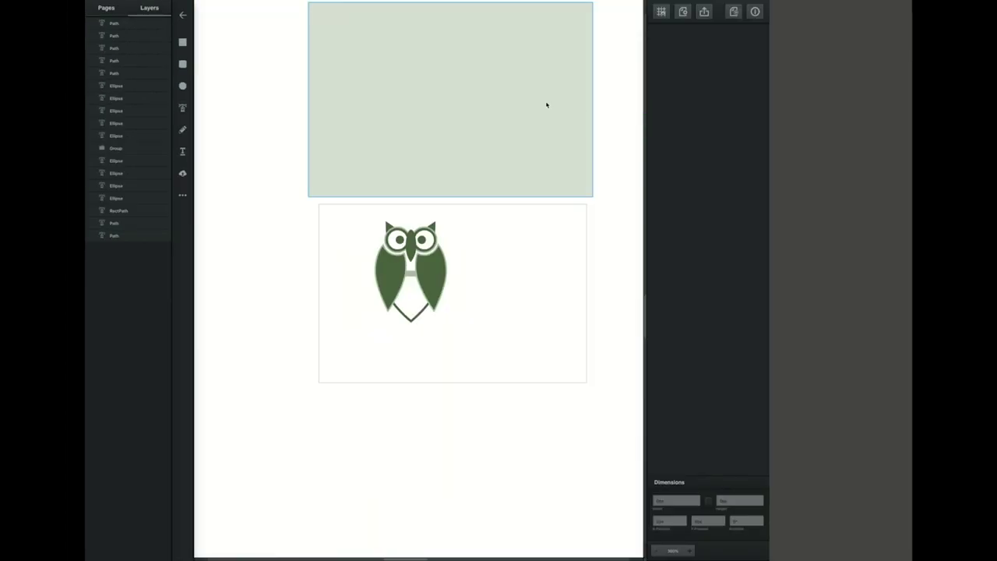
# Step: Send the pale green background rectangle to the bottom of the layer stack and position it over the whole page behind the owl
pyautogui.moveTo(509, 80)
pyautogui.mouseDown()
pyautogui.moveTo(503, 283)
pyautogui.moveTo(509, 75)
pyautogui.mouseUp()
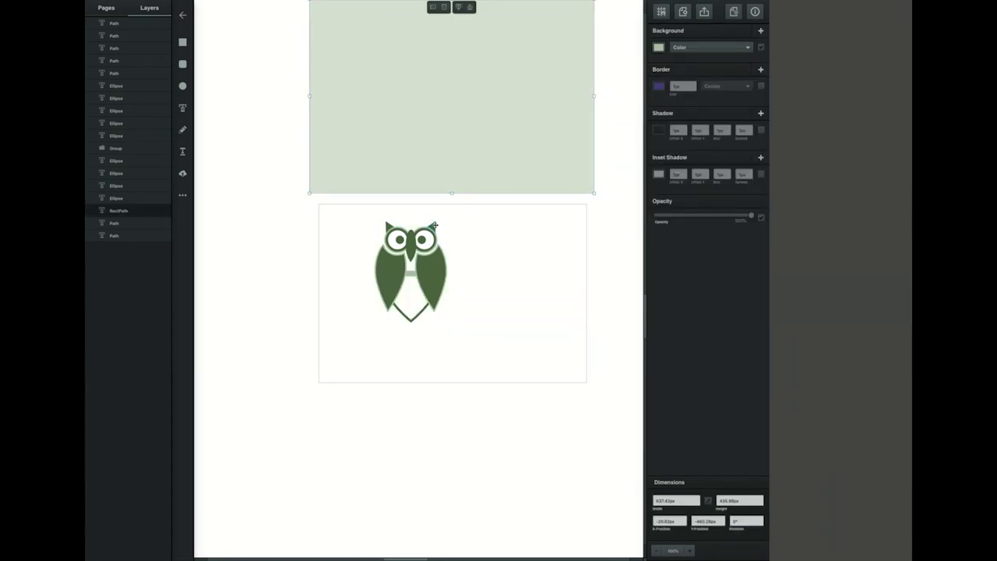
pyautogui.moveTo(121, 212); pyautogui.dragTo(125, 236)
pyautogui.moveTo(420, 105); pyautogui.dragTo(423, 299)
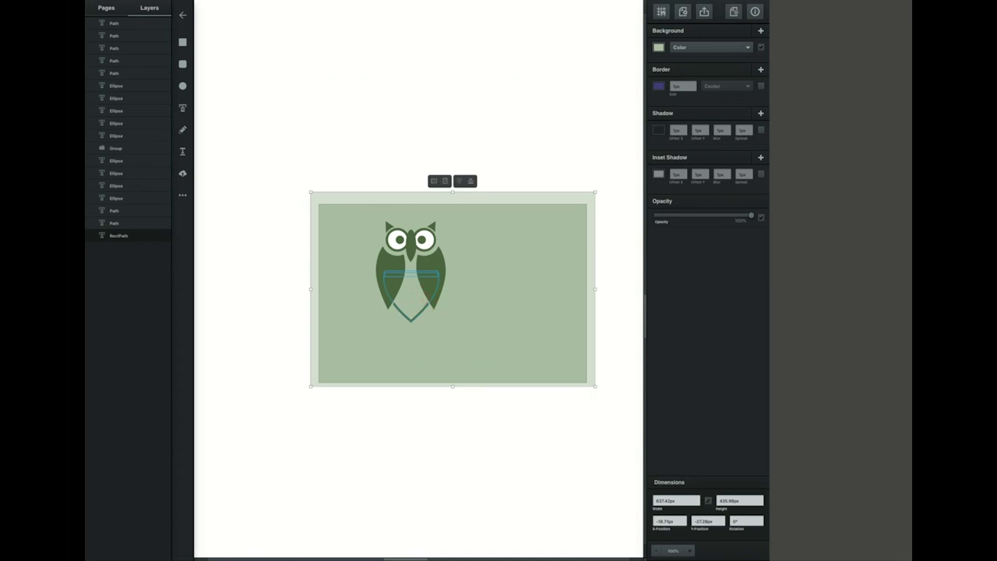
# Step: Rotate both wings slightly so their lower tips spread outward from the body
pyautogui.click(392, 241)
pyautogui.moveTo(392, 243); pyautogui.dragTo(392, 241)
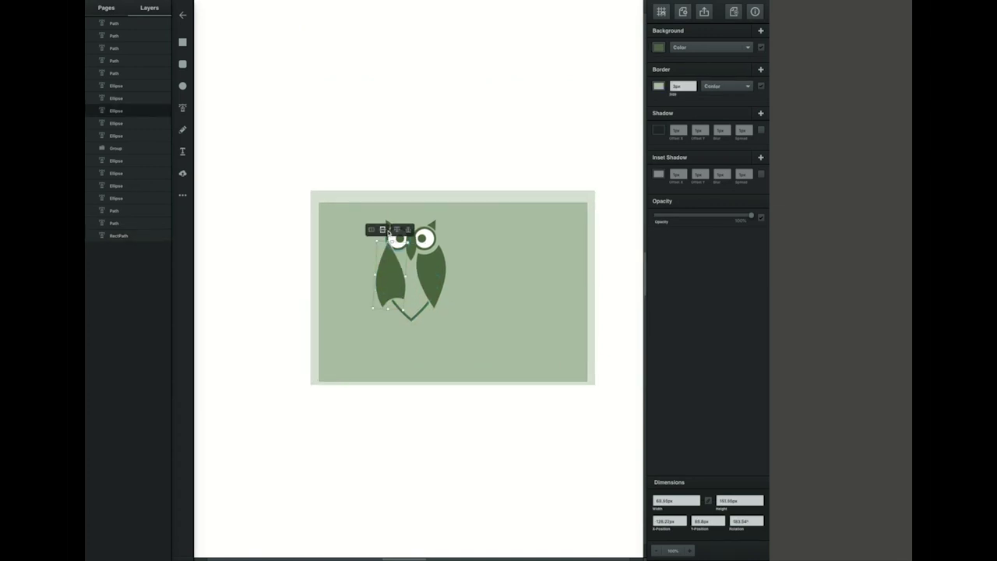
pyautogui.click(434, 272)
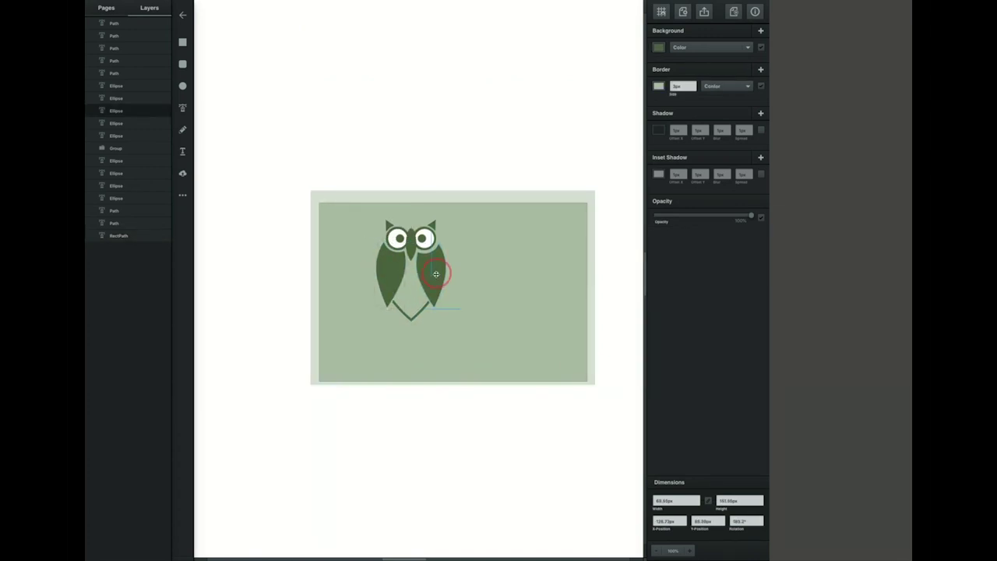
pyautogui.click(434, 271)
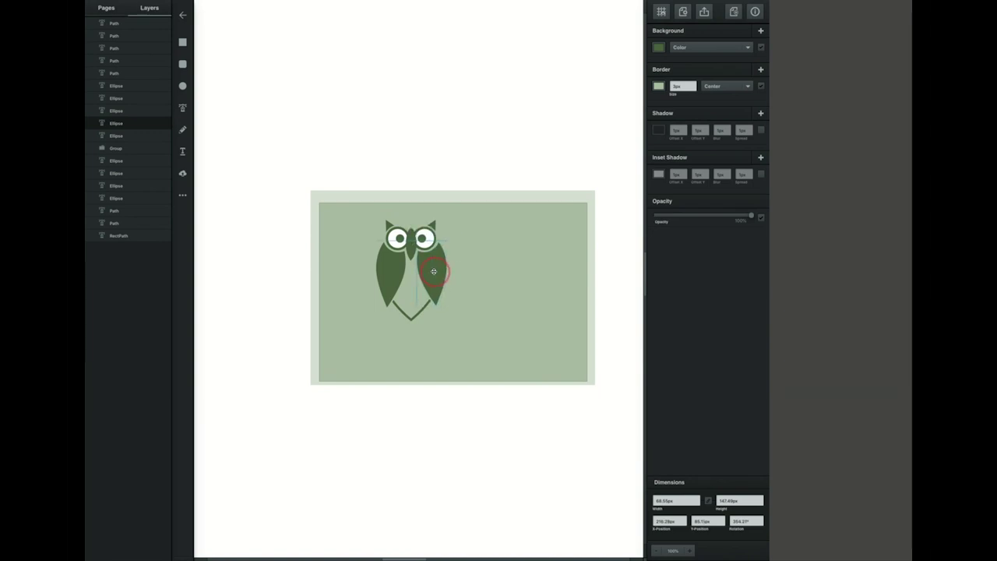
pyautogui.click(456, 269)
pyautogui.click(393, 273)
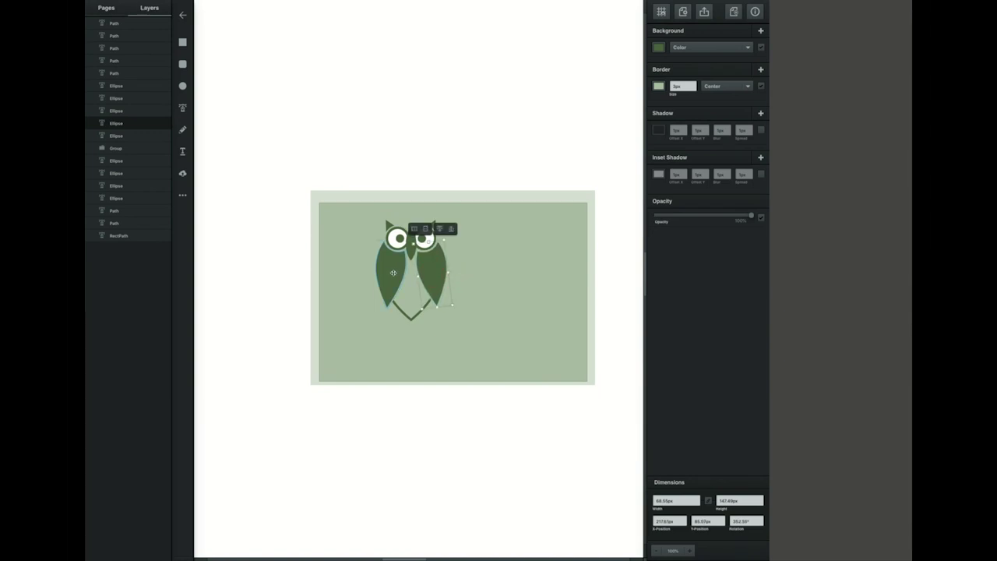
pyautogui.moveTo(369, 270); pyautogui.dragTo(373, 272)
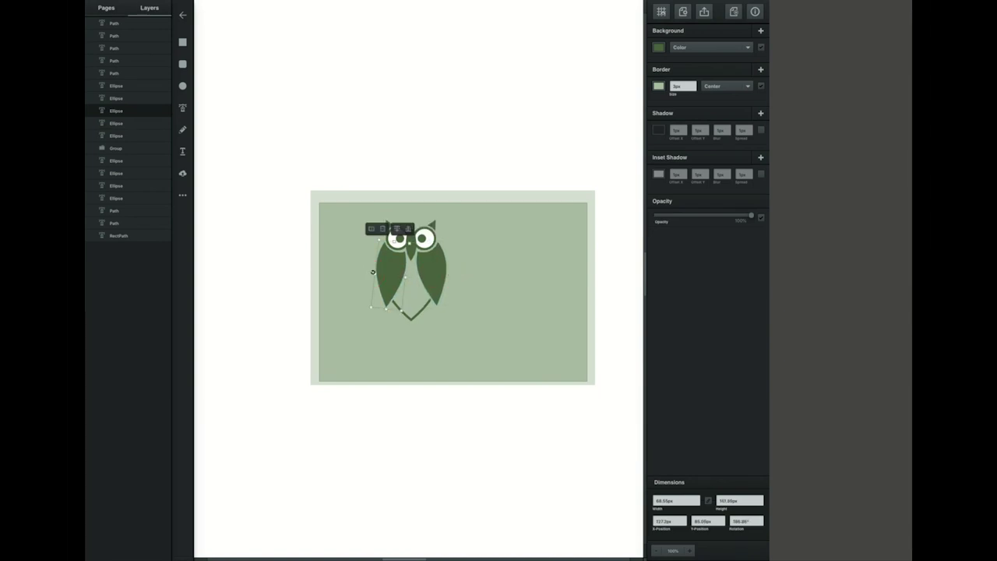
# Step: Move the pale green background rectangle off the page, placing it above the page's upper edge
pyautogui.click(508, 249)
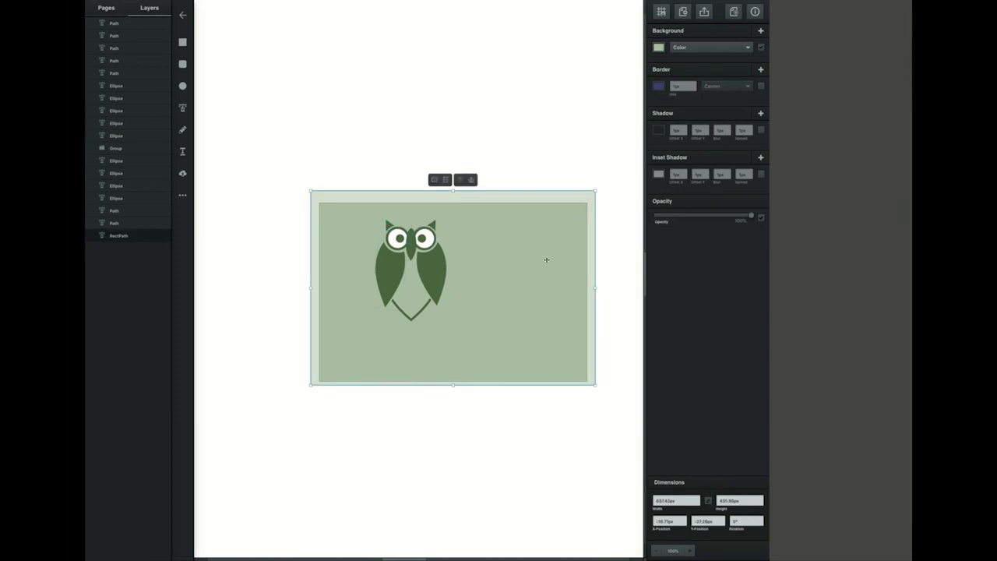
pyautogui.moveTo(546, 259); pyautogui.dragTo(535, 68)
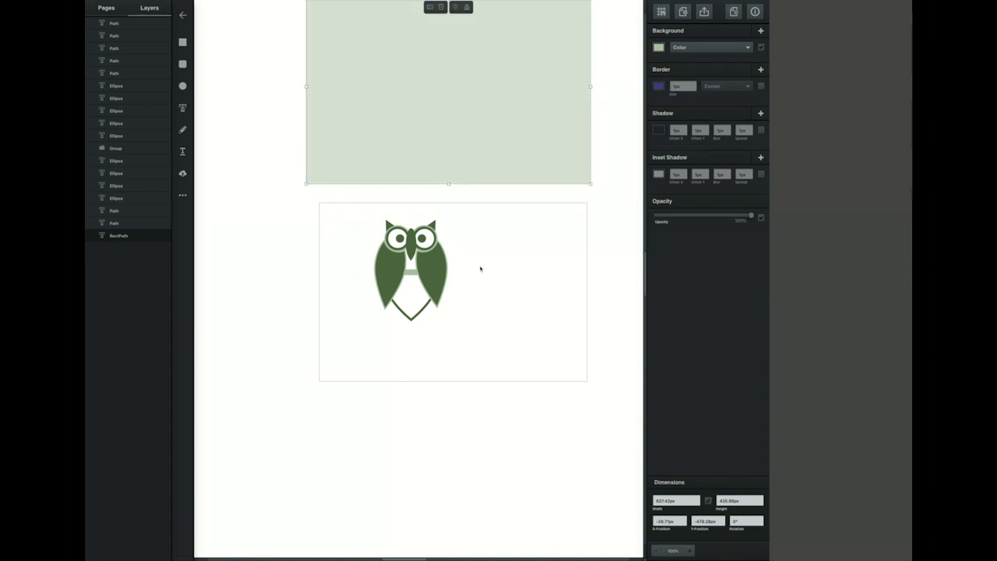
pyautogui.click(479, 269)
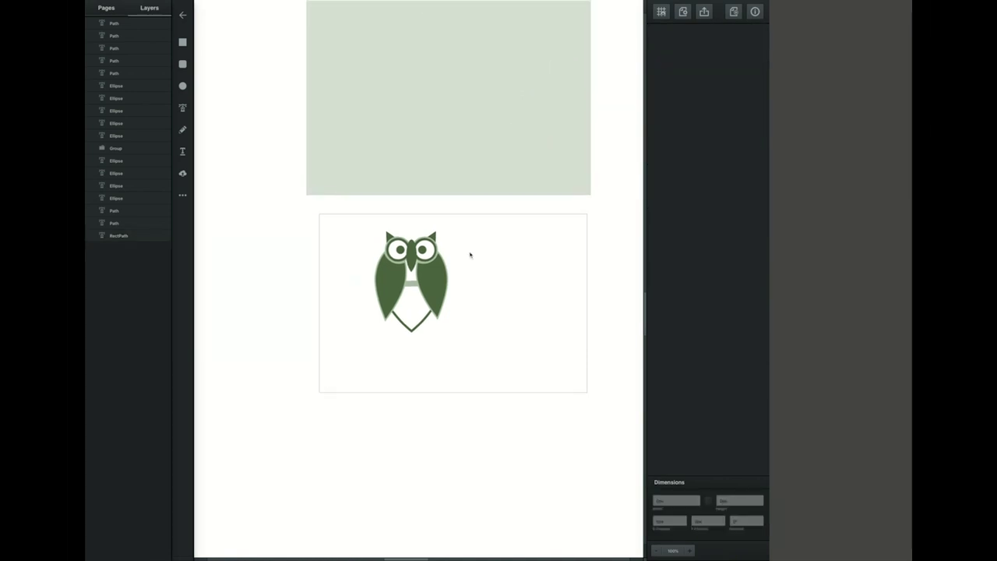
# Step: Draw a dark green ellipse about 63 by 33 px and place it between the ears as the top of the owl's head
pyautogui.press('super+plus')
pyautogui.press('super+plus')
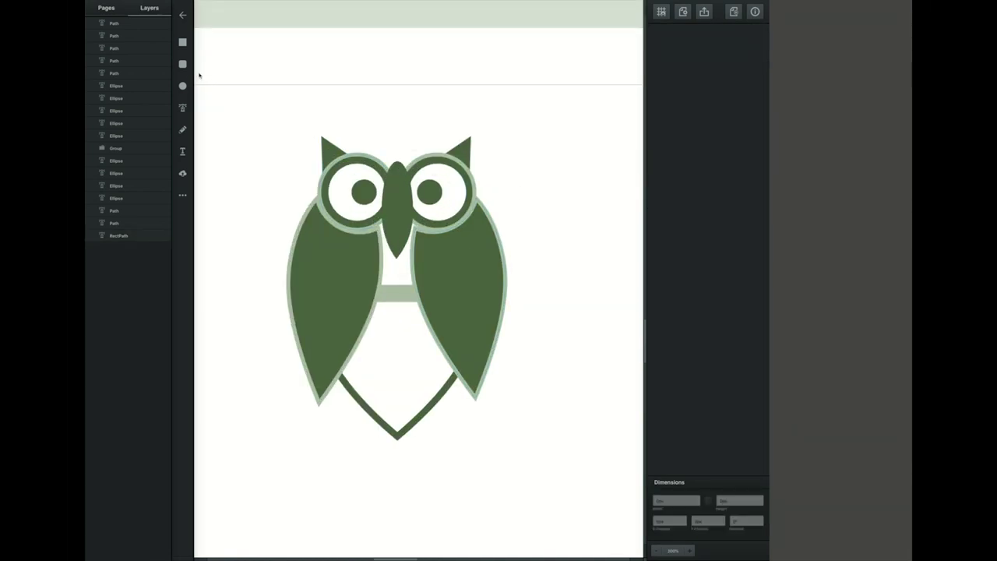
pyautogui.click(182, 86)
pyautogui.moveTo(351, 142)
pyautogui.mouseDown()
pyautogui.moveTo(412, 156)
pyautogui.moveTo(434, 184)
pyautogui.mouseUp()
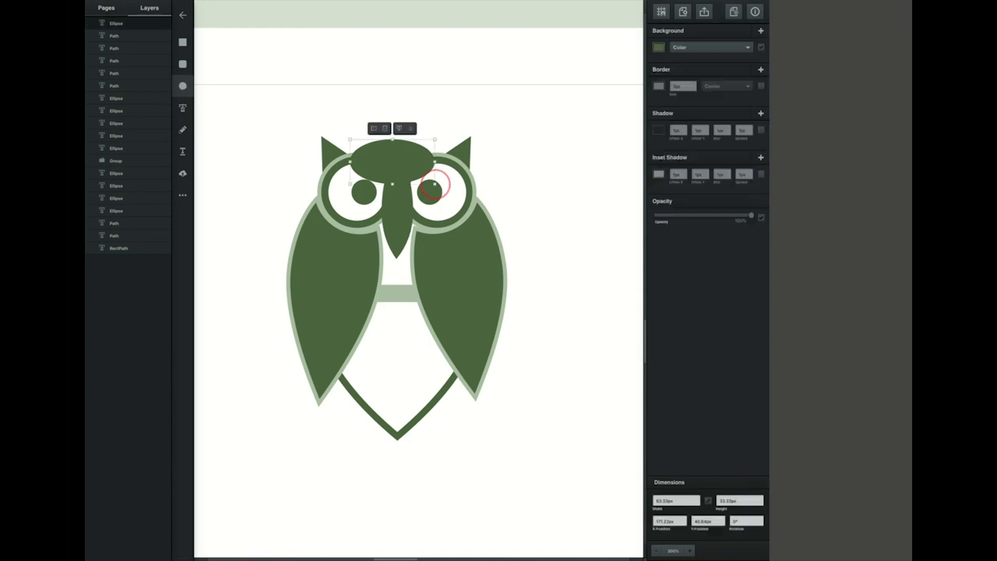
pyautogui.moveTo(387, 162); pyautogui.dragTo(393, 178)
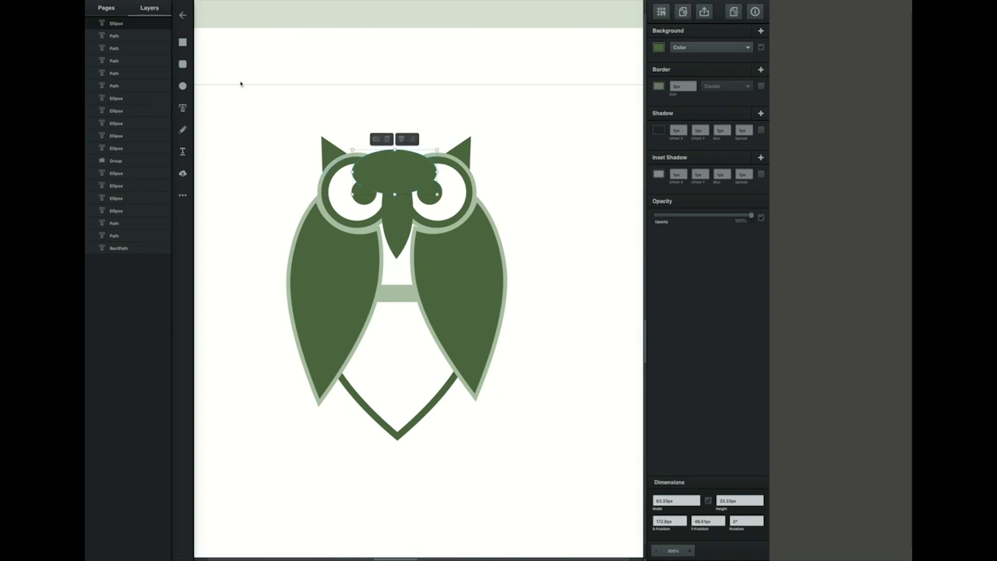
# Step: Move the head ellipse back in the layer order so it sits behind the eyes and ears, just above the background rectangle
pyautogui.click(402, 139)
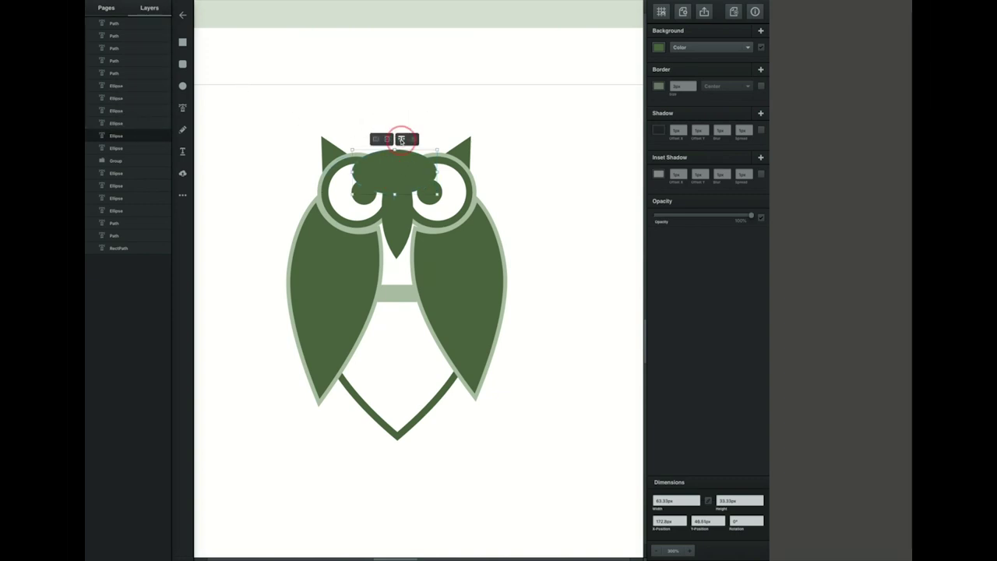
pyautogui.click(386, 140)
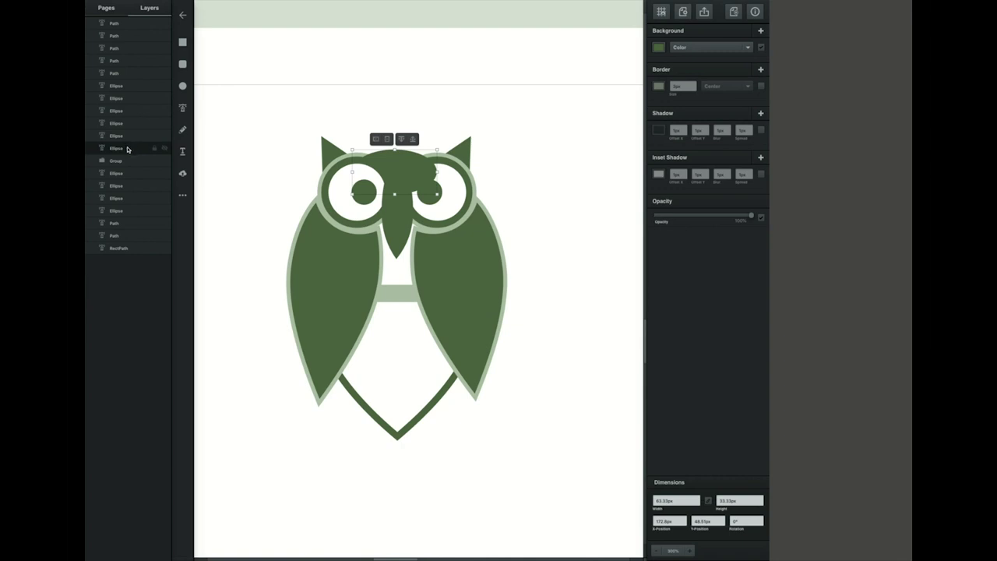
pyautogui.moveTo(128, 149); pyautogui.dragTo(133, 236)
pyautogui.scroll(-1, 549, 156)
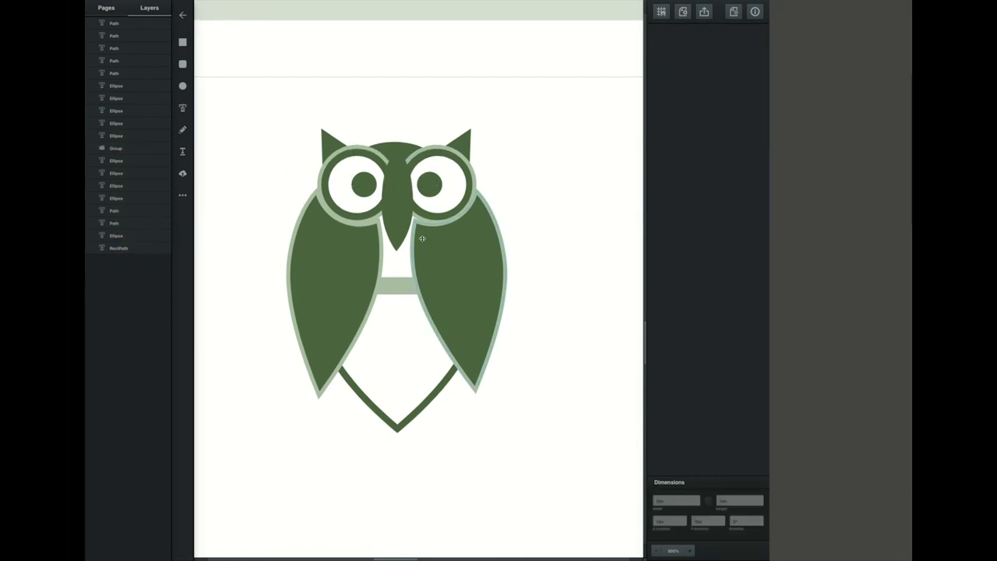
# Step: Shorten the owl's body outline slightly by raising its lowest point
pyautogui.click(562, 210)
pyautogui.click(420, 374)
pyautogui.moveTo(397, 431); pyautogui.dragTo(398, 418)
pyautogui.click(543, 407)
# Step: Draw an ellipse about 44 by 35 px beside the right wing and subtract a rectangle from its lower half to leave a dome
pyautogui.click(188, 87)
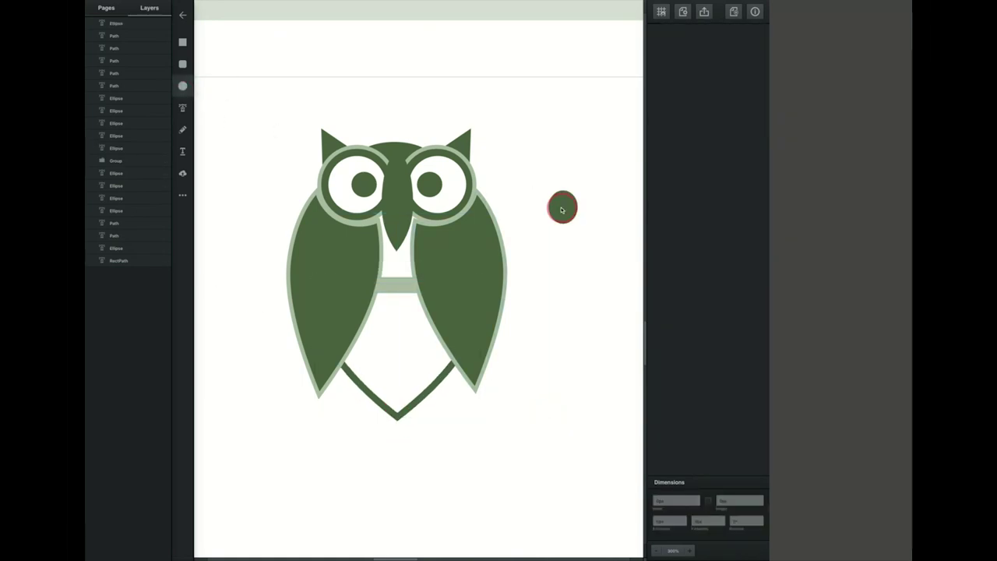
pyautogui.moveTo(561, 207); pyautogui.dragTo(620, 254)
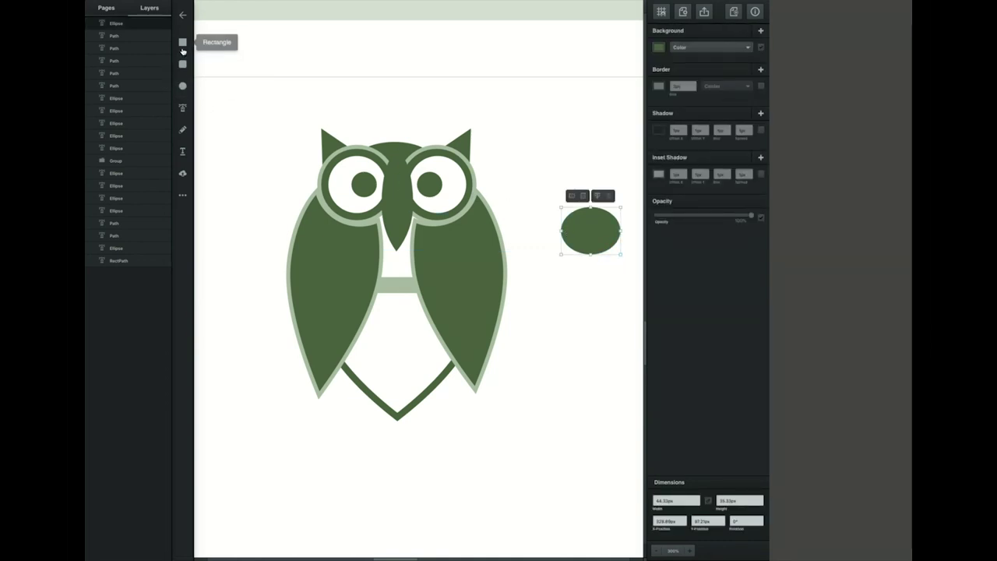
pyautogui.click(182, 42)
pyautogui.moveTo(552, 229); pyautogui.dragTo(630, 269)
pyautogui.keyDown('shift'); pyautogui.click(570, 226); pyautogui.keyUp('shift')
pyautogui.click(558, 195)
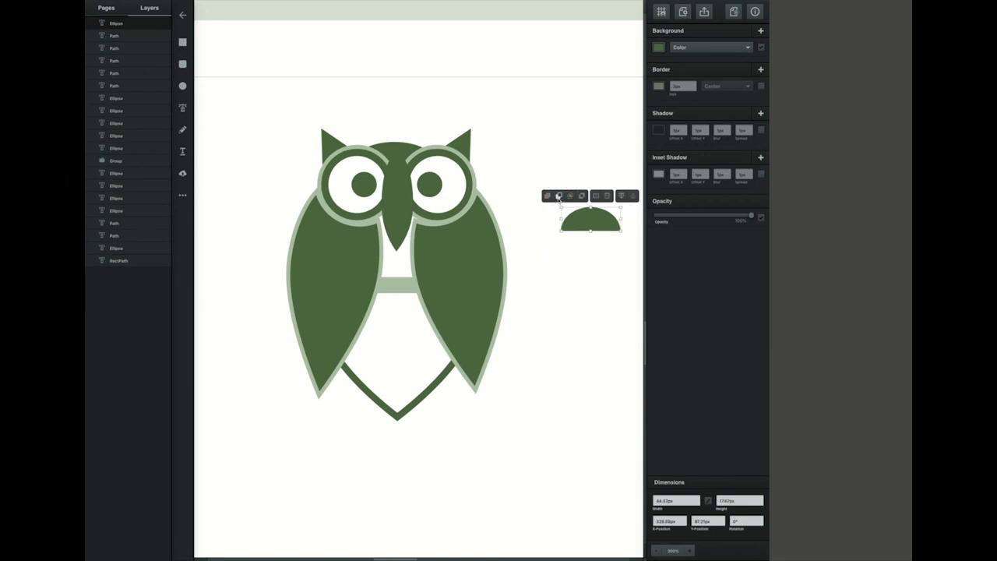
# Step: Draw a closed pen path over the dome's flat edge with three downward-pointing spikes, about 44 by 23 px overall
pyautogui.click(183, 107)
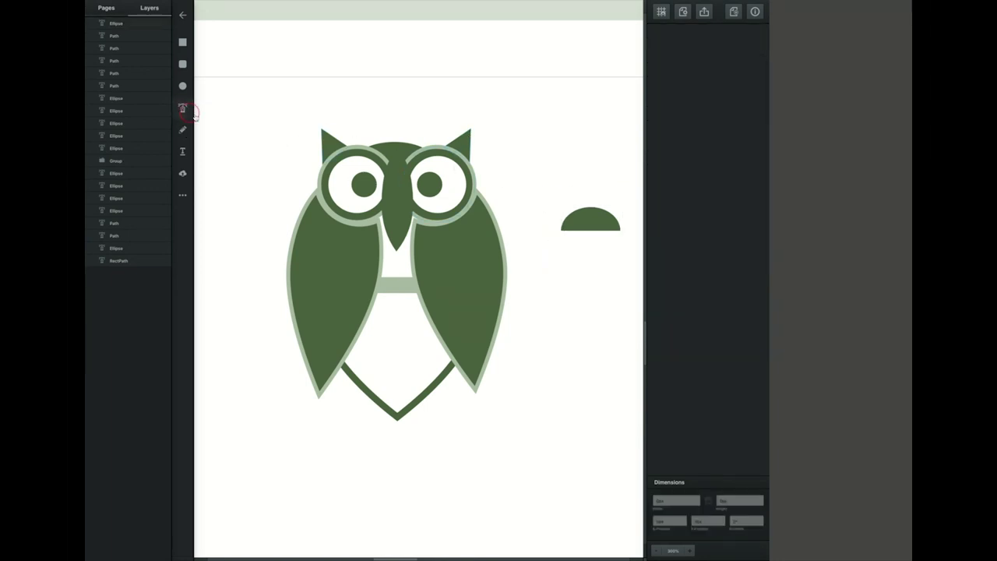
pyautogui.click(560, 227)
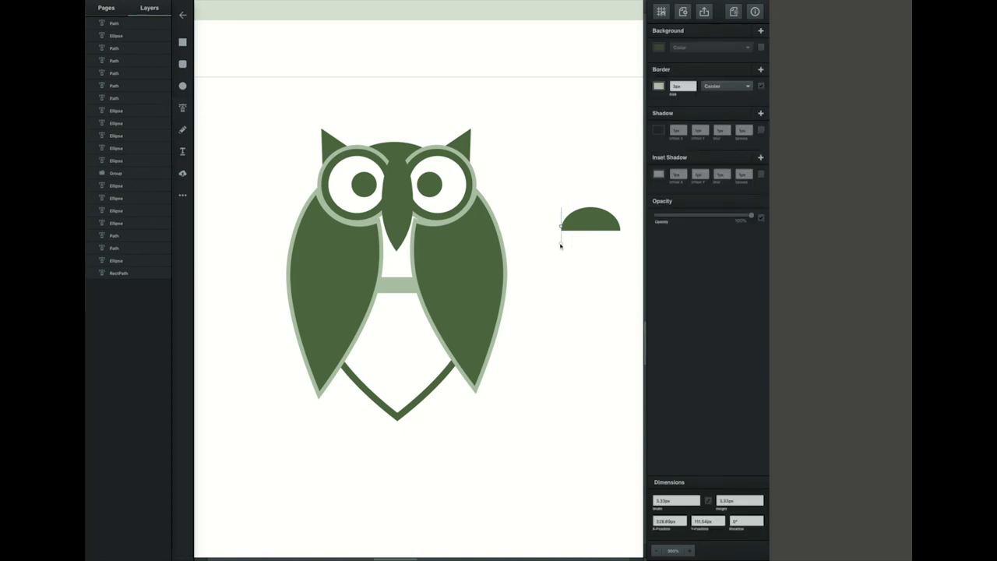
pyautogui.click(561, 243)
pyautogui.click(593, 247)
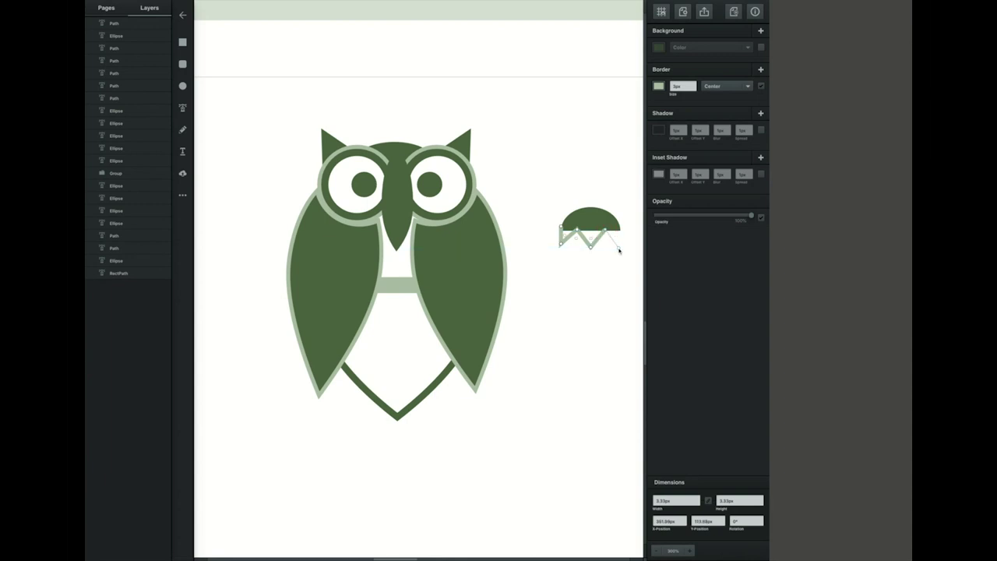
pyautogui.click(619, 248)
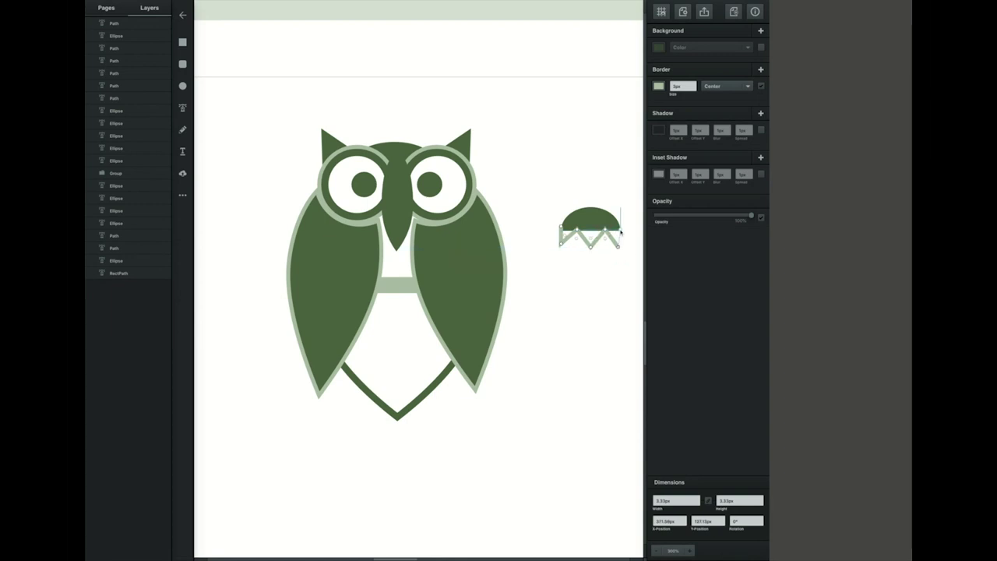
pyautogui.click(620, 231)
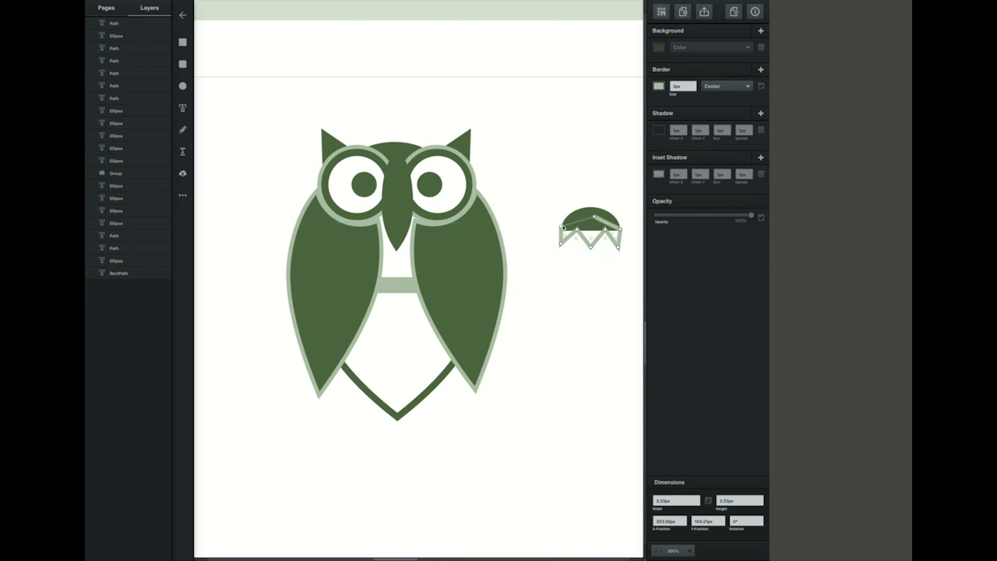
pyautogui.click(562, 226)
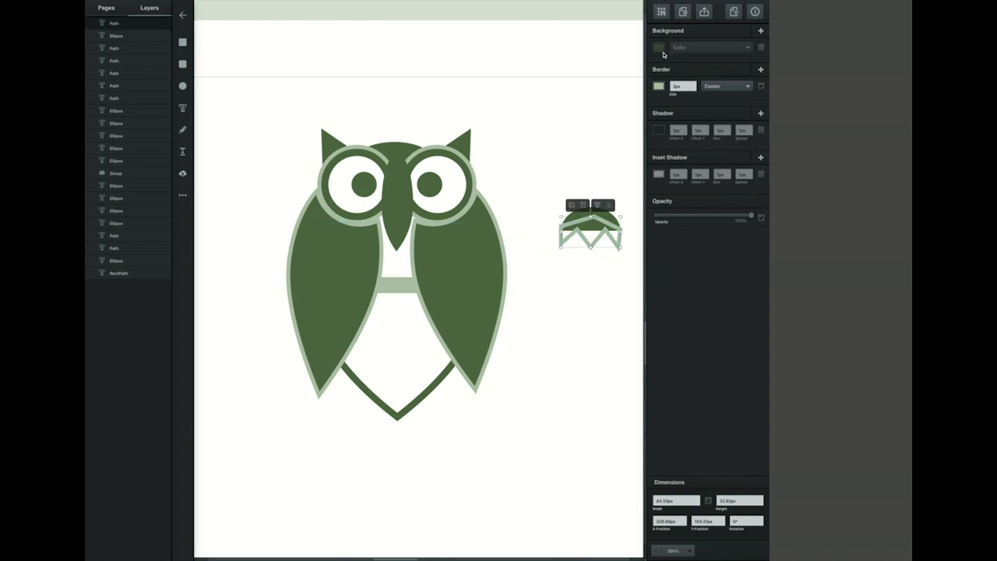
# Step: Set the spiked path's border size to 0px and fill it with the same dark green as the dome
pyautogui.click(659, 87)
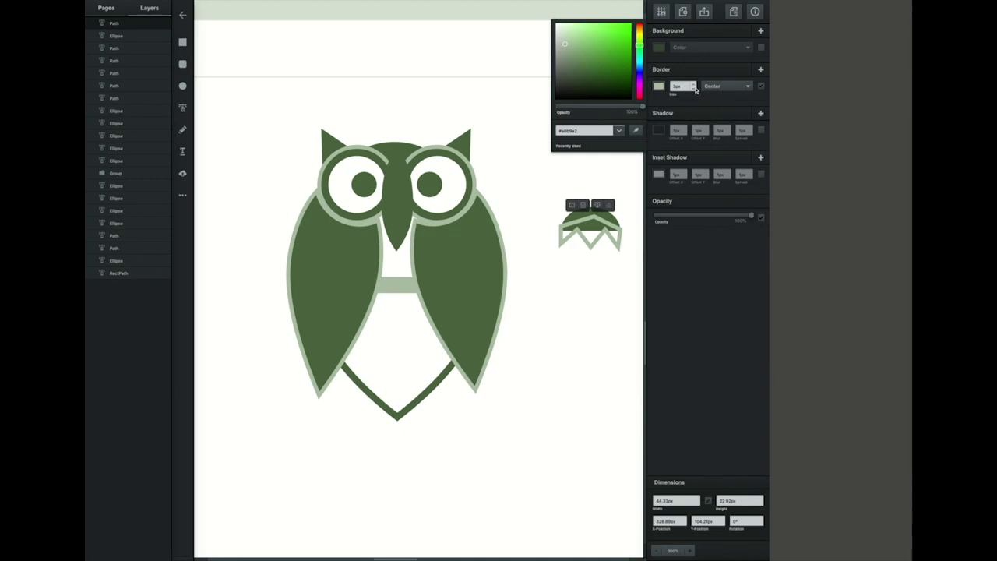
pyautogui.click(692, 88)
pyautogui.write('0')
pyautogui.click(682, 51)
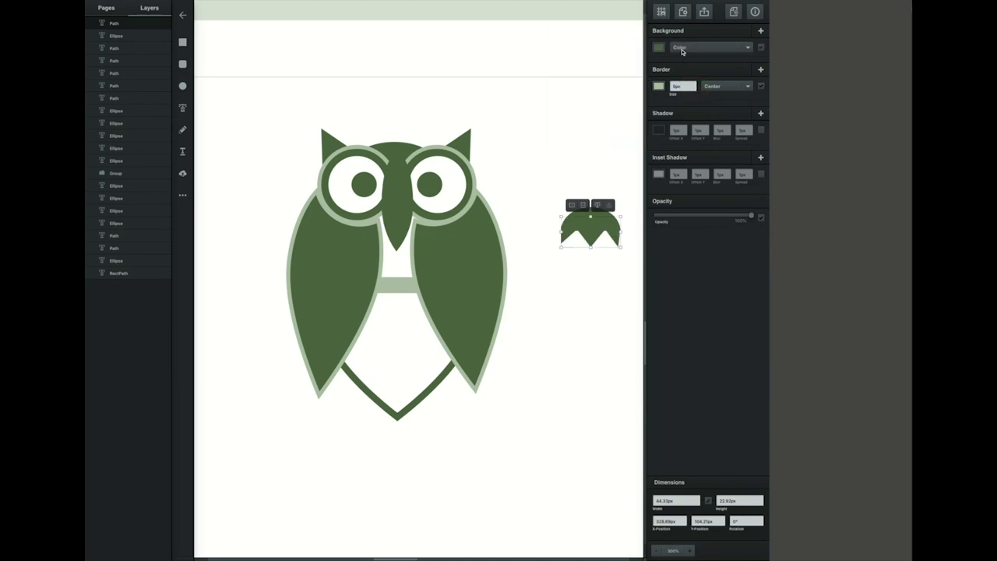
pyautogui.click(659, 49)
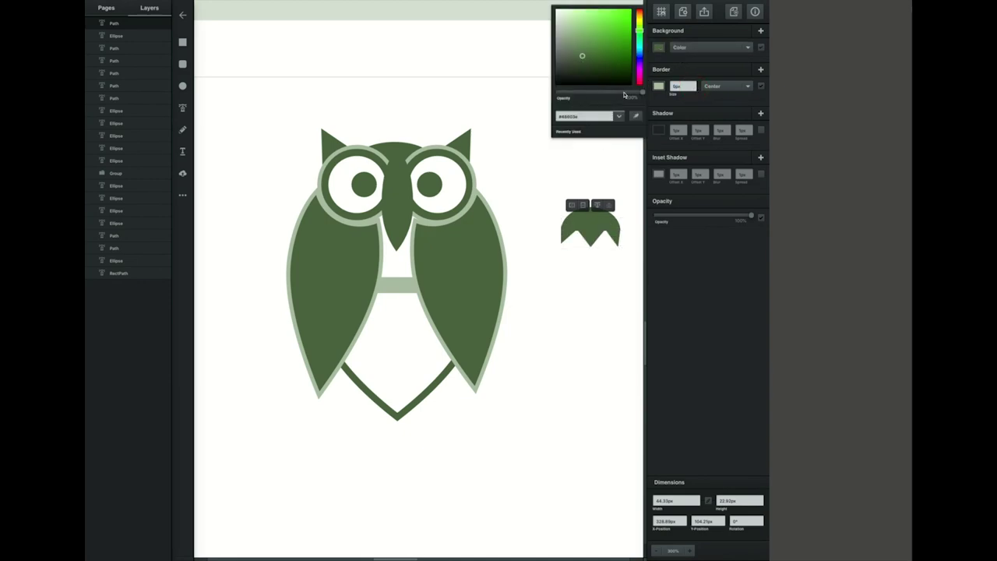
pyautogui.click(598, 225)
pyautogui.click(618, 143)
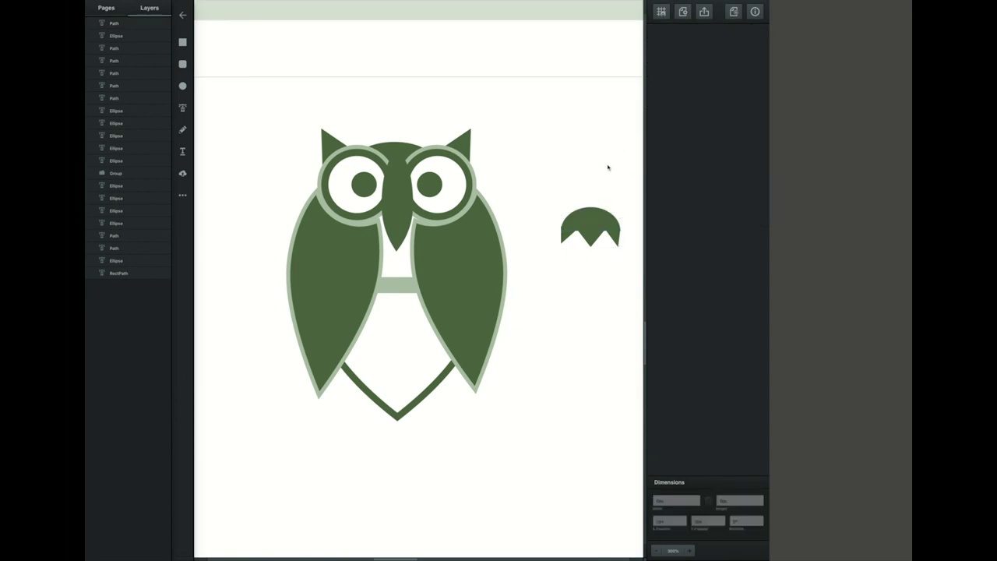
pyautogui.scroll(3, 608, 166)
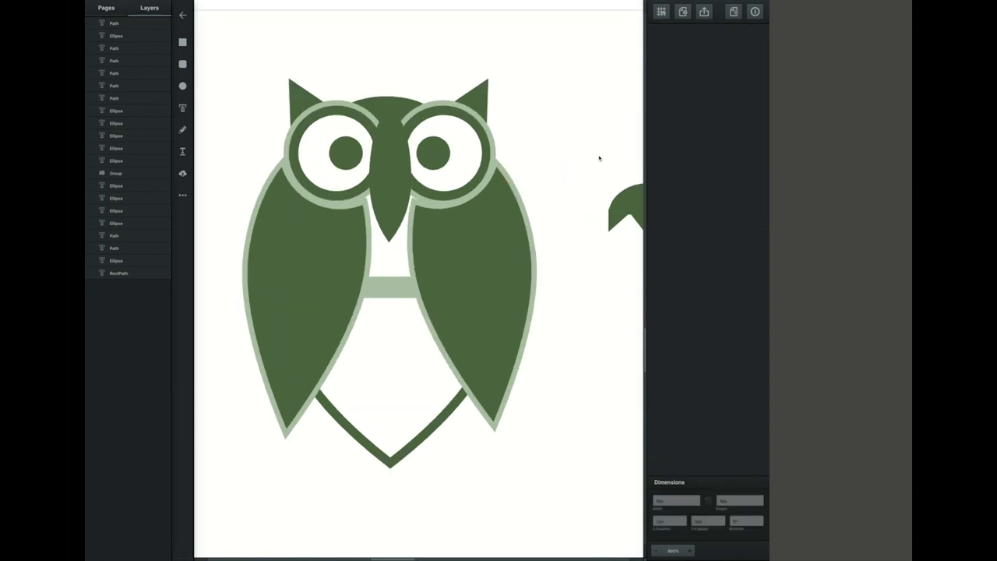
# Step: Nudge the spiked path down slightly so that it lines up with the lower edge of the dome
pyautogui.hscroll(5, 613, 162)
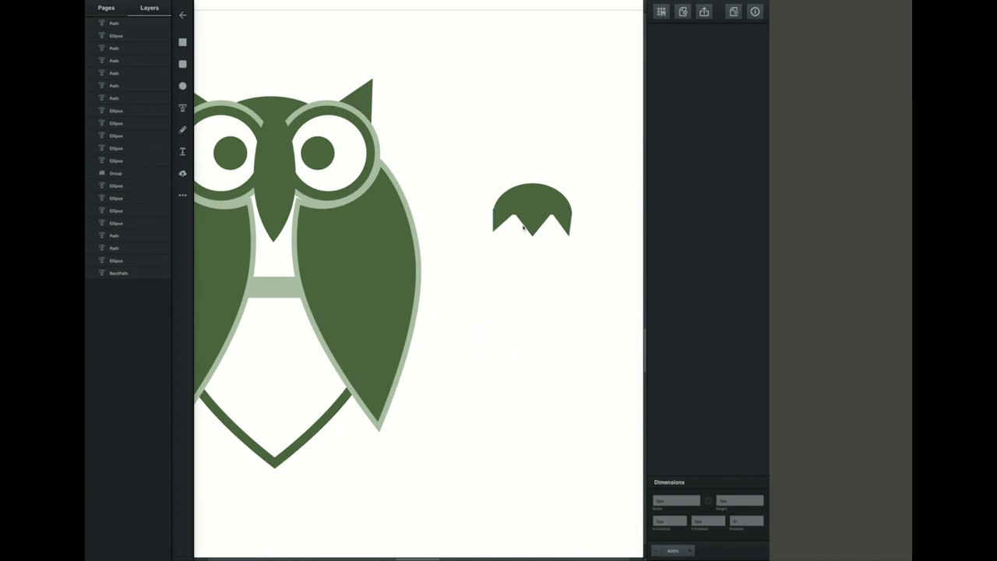
pyautogui.click(562, 224)
pyautogui.press('Down')
pyautogui.press('Down')
pyautogui.press('Down')
pyautogui.press('Down')
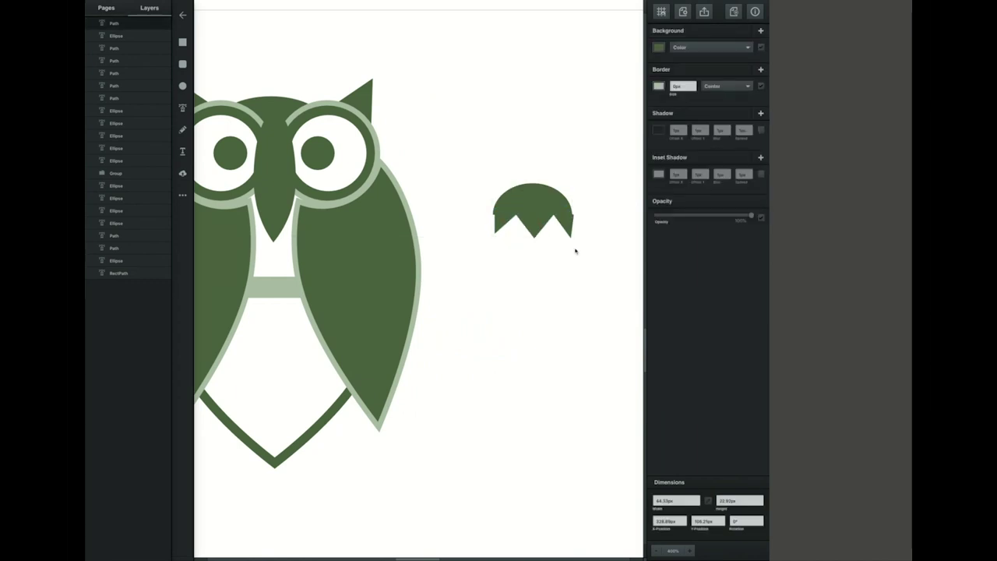
# Step: Unite the dome and spiked path into one foot, and place it at a reduced size under the body's right side
pyautogui.scroll(2, 577, 250)
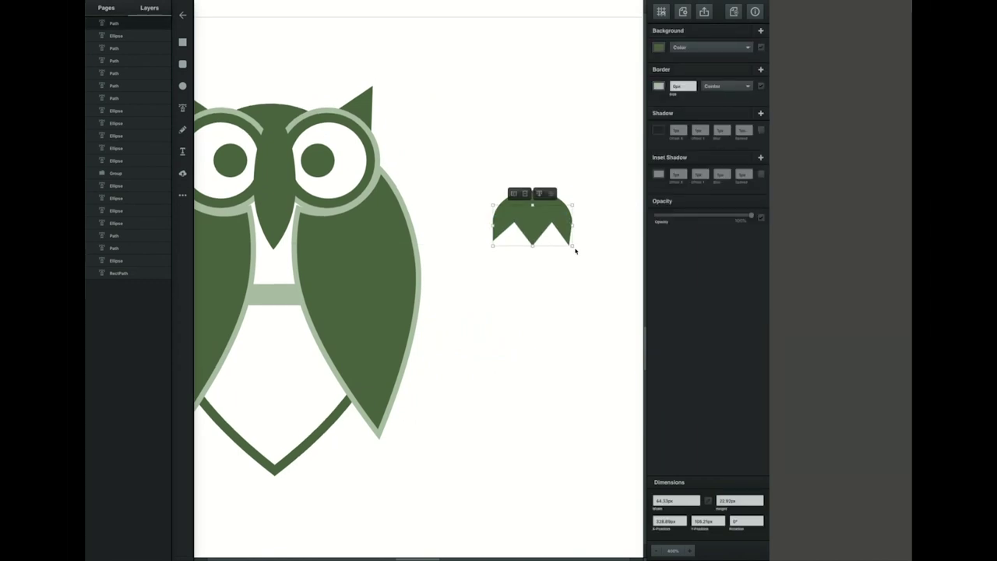
pyautogui.click(582, 306)
pyautogui.moveTo(509, 193); pyautogui.dragTo(579, 260)
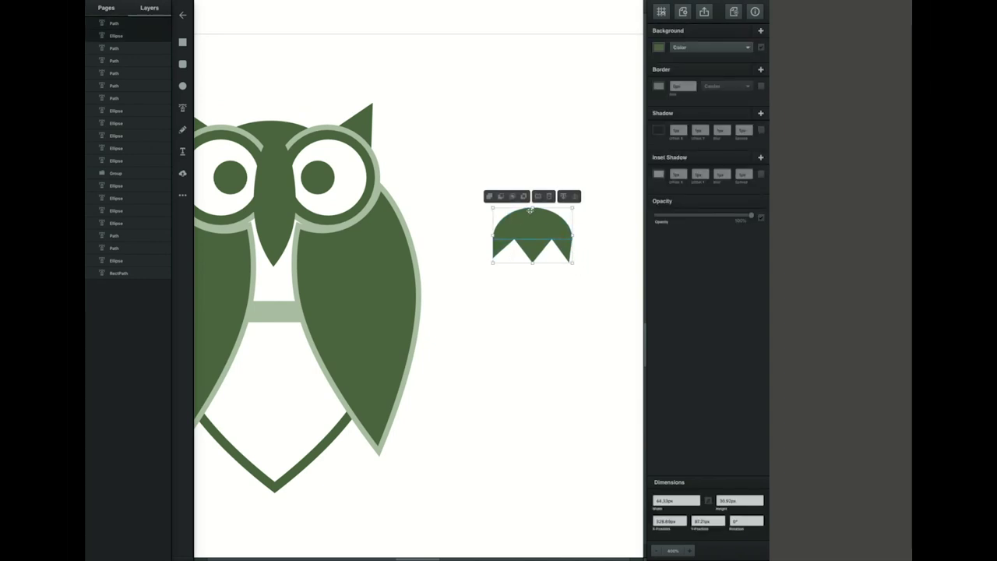
pyautogui.click(489, 197)
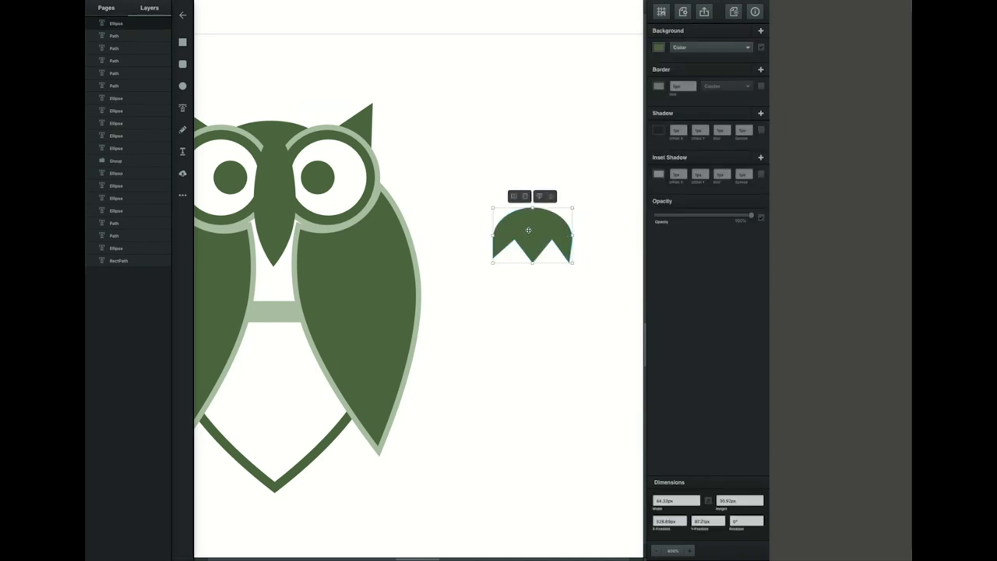
pyautogui.moveTo(529, 222); pyautogui.dragTo(345, 475)
pyautogui.click(464, 478)
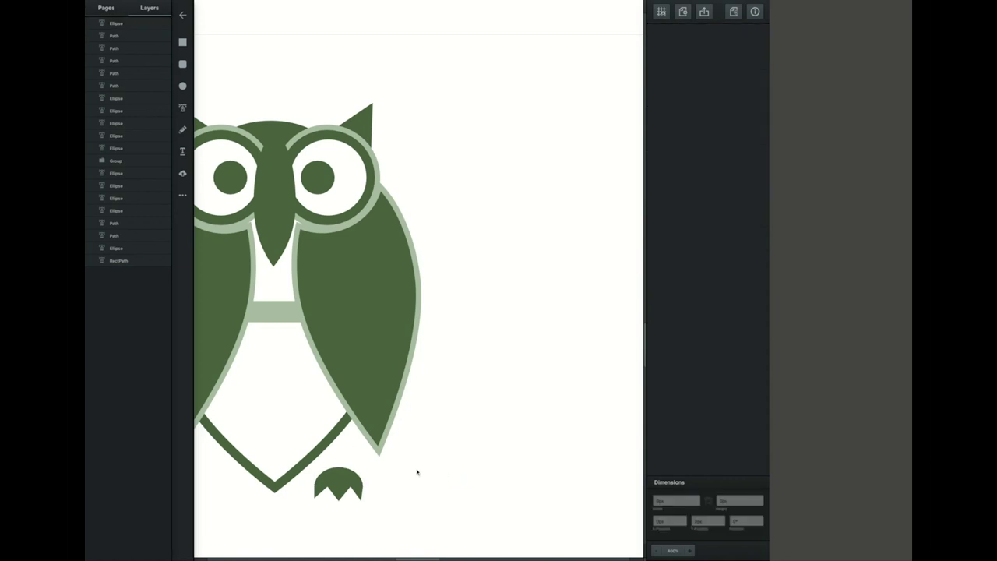
# Step: Duplicate the foot and place the copy under the left side of the owl's body
pyautogui.press('super+minus')
pyautogui.press('super+minus')
pyautogui.click(378, 381)
pyautogui.rightClick(367, 374)
pyautogui.click(395, 413)
pyautogui.moveTo(386, 388); pyautogui.dragTo(314, 381)
# Step: Fine-tune the positions of both feet so they sit evenly on either side of the body's lowest point
pyautogui.click(376, 383)
pyautogui.click(316, 378)
pyautogui.moveTo(379, 381); pyautogui.dragTo(376, 382)
pyautogui.click(438, 381)
pyautogui.click(316, 380)
pyautogui.press('Right')
pyautogui.click(468, 384)
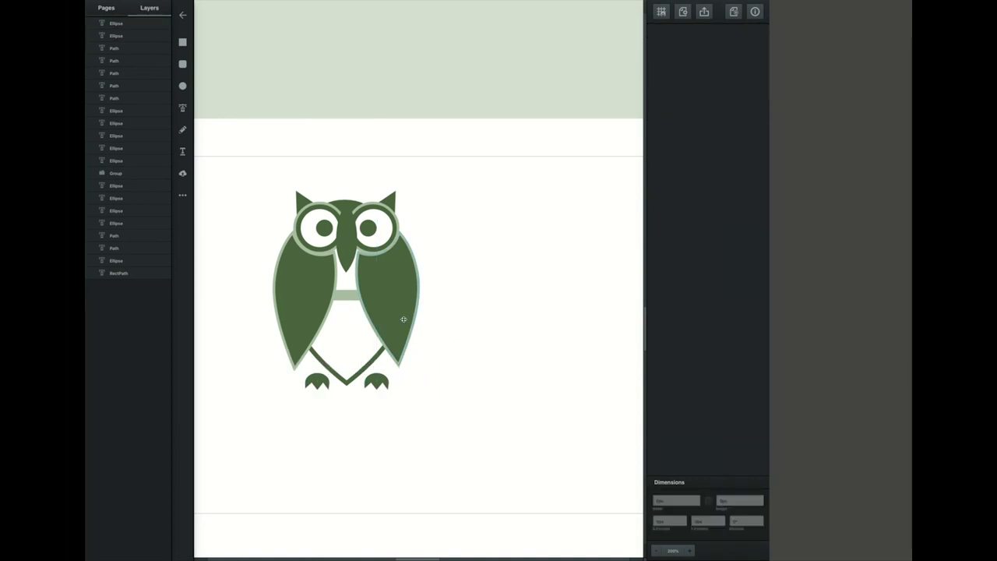
# Step: Draw a horizontal rectangle 416 by 16 px as a branch and move it up over the claws of both feet
pyautogui.click(184, 45)
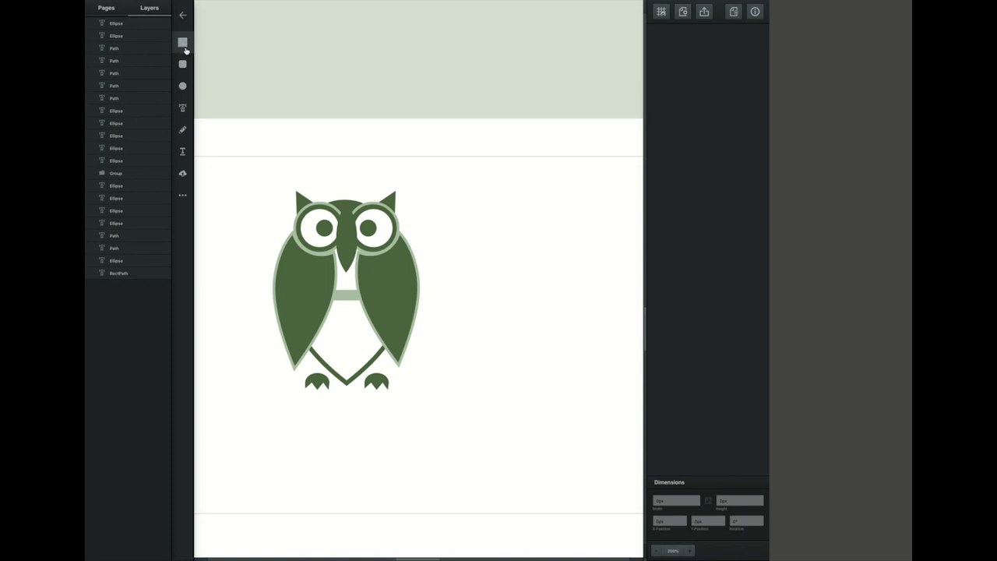
pyautogui.scroll(-1, 460, 335)
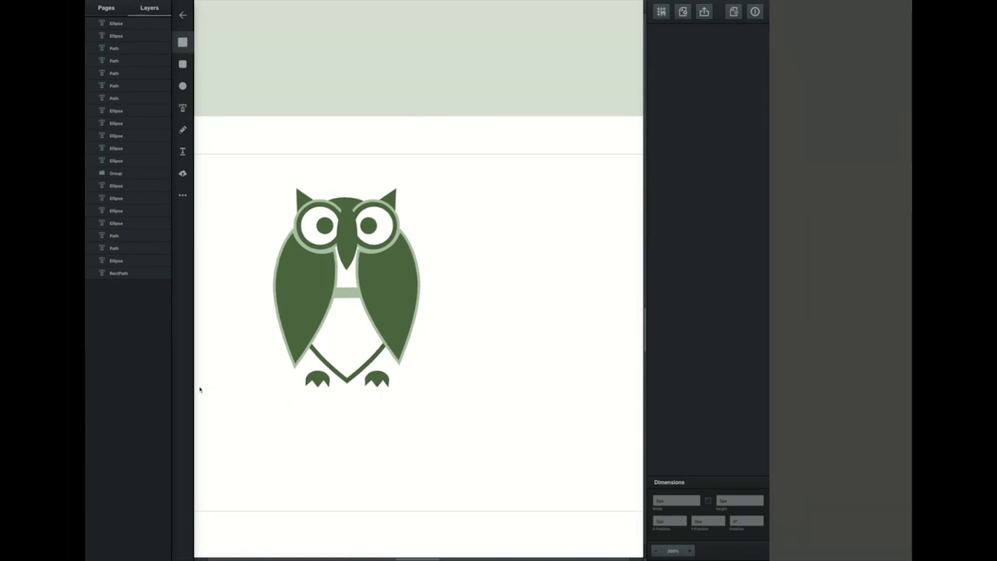
pyautogui.moveTo(199, 386)
pyautogui.mouseDown()
pyautogui.moveTo(229, 400)
pyautogui.moveTo(447, 419)
pyautogui.moveTo(552, 414)
pyautogui.moveTo(571, 399)
pyautogui.mouseUp()
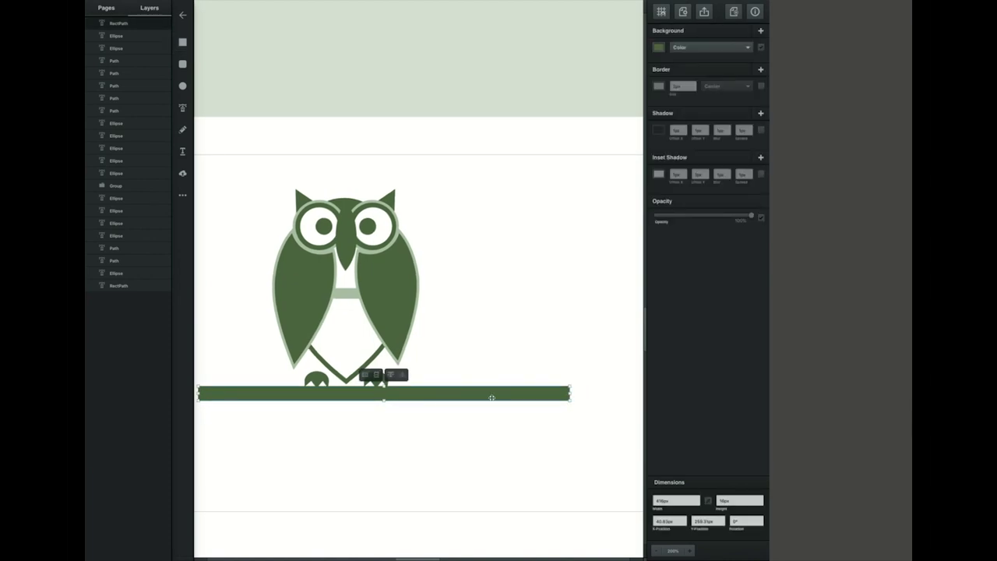
pyautogui.moveTo(490, 396); pyautogui.dragTo(474, 394)
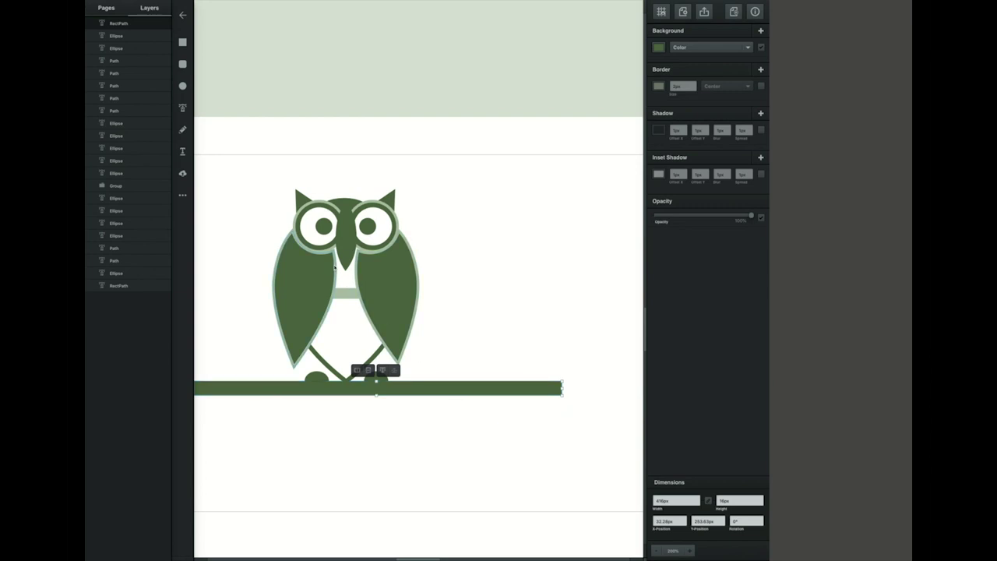
# Step: Send the branch rectangle backward in the layer order so that it lies behind both feet
pyautogui.moveTo(121, 27); pyautogui.dragTo(122, 73)
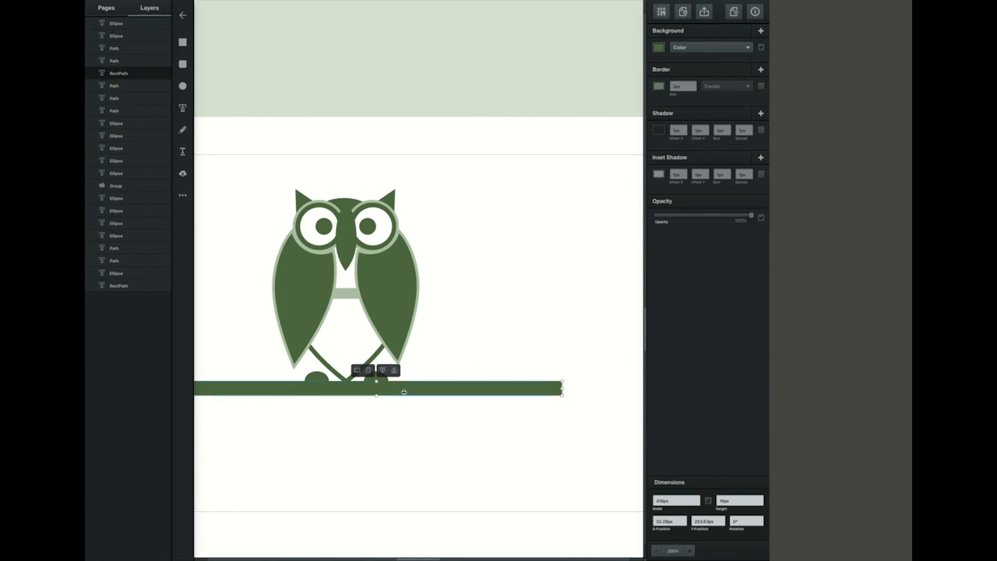
pyautogui.click(382, 370)
pyautogui.click(382, 371)
pyautogui.click(460, 370)
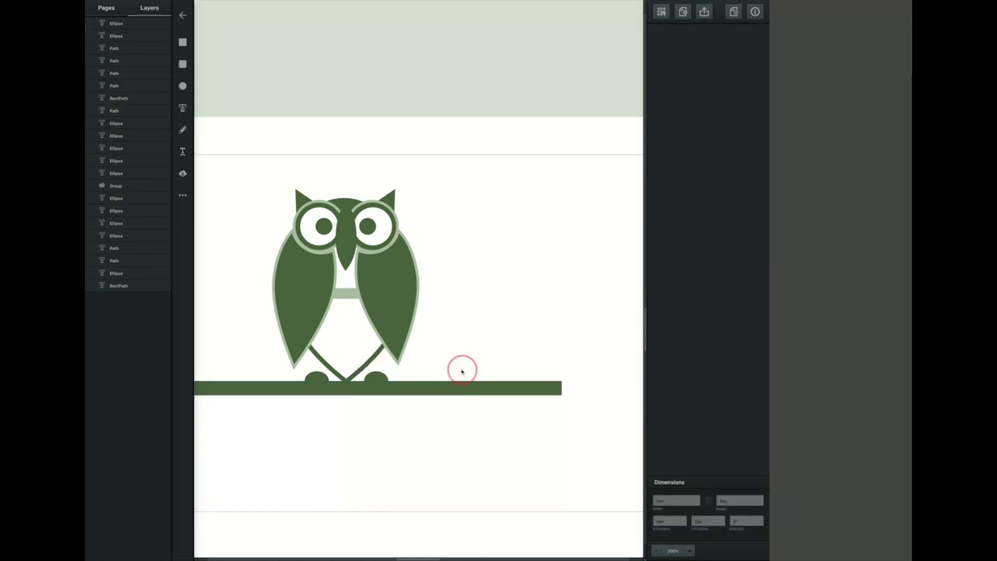
# Step: Set the branch's solid fill to brown #654124
pyautogui.click(415, 389)
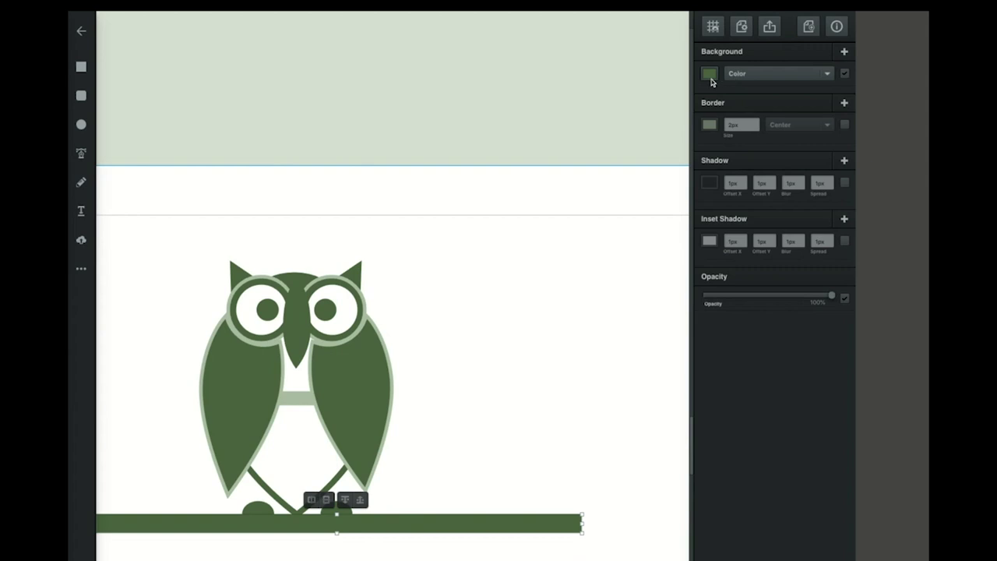
pyautogui.click(658, 49)
pyautogui.moveTo(679, 48)
pyautogui.mouseDown()
pyautogui.moveTo(684, 29)
pyautogui.moveTo(655, 44)
pyautogui.moveTo(654, 95)
pyautogui.moveTo(656, 81)
pyautogui.mouseUp()
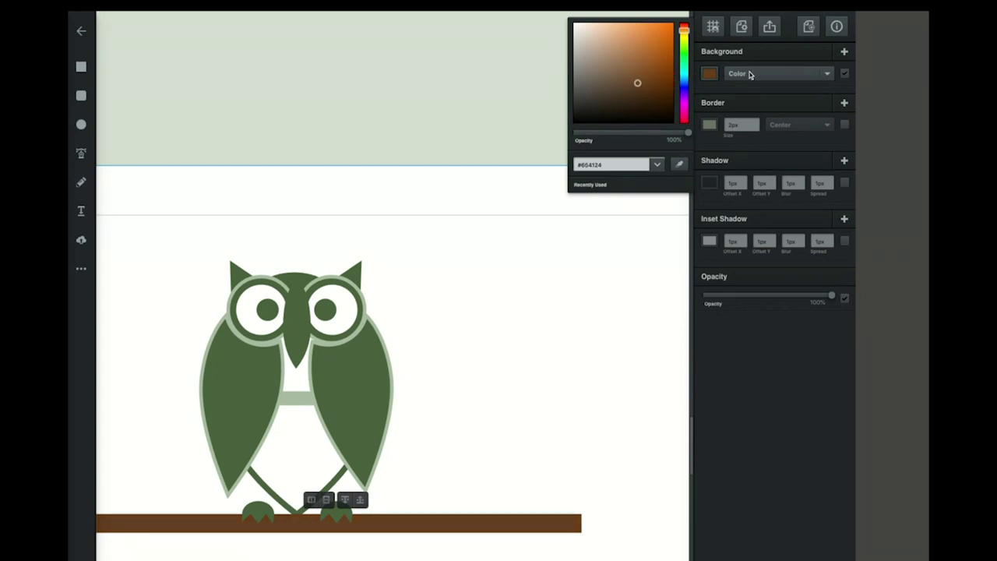
# Step: Fill the branch with a vertical linear gradient from dark red #7B3030 at its upper edge to black
pyautogui.click(749, 74)
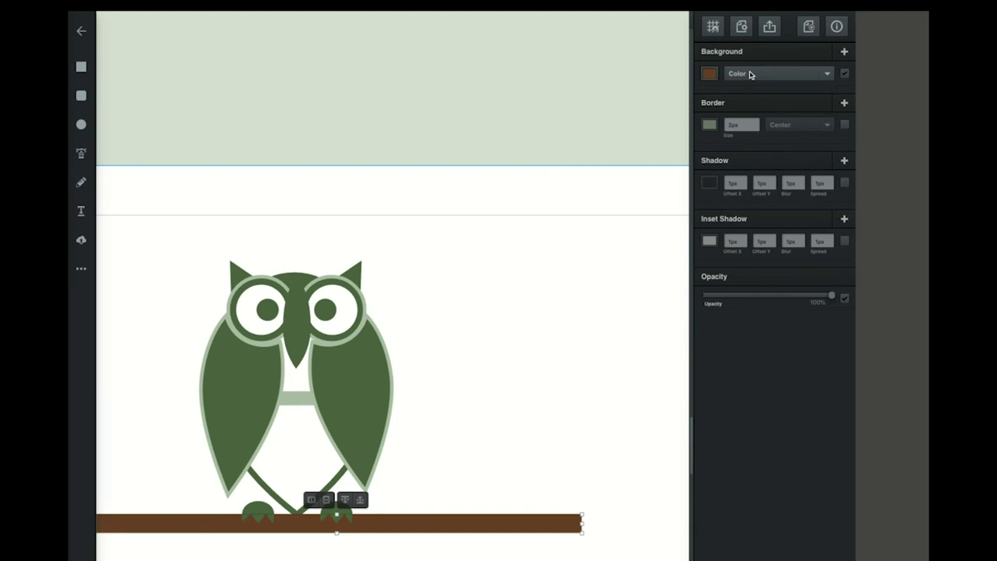
pyautogui.click(757, 94)
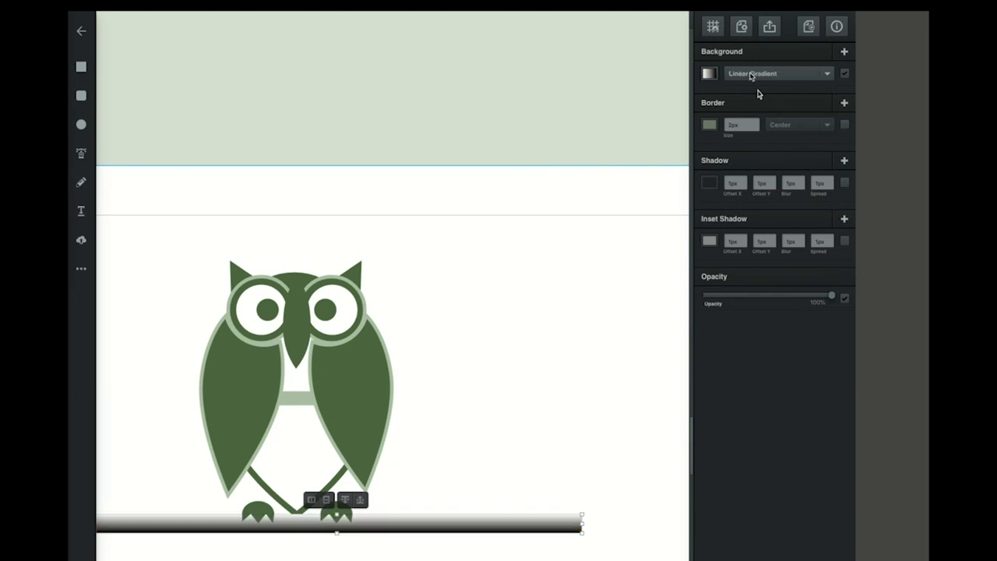
pyautogui.click(708, 73)
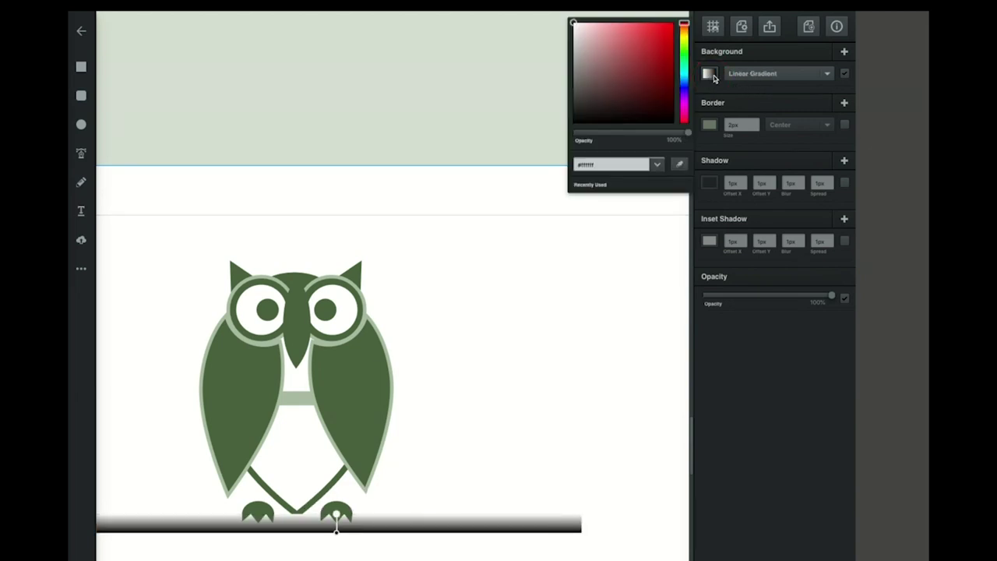
pyautogui.click(649, 59)
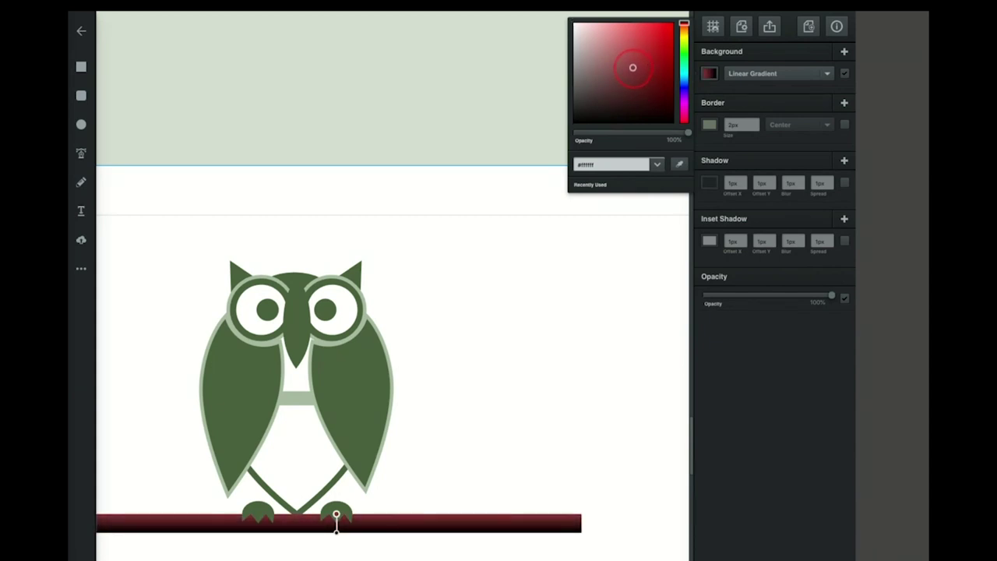
pyautogui.moveTo(631, 71); pyautogui.dragTo(631, 74)
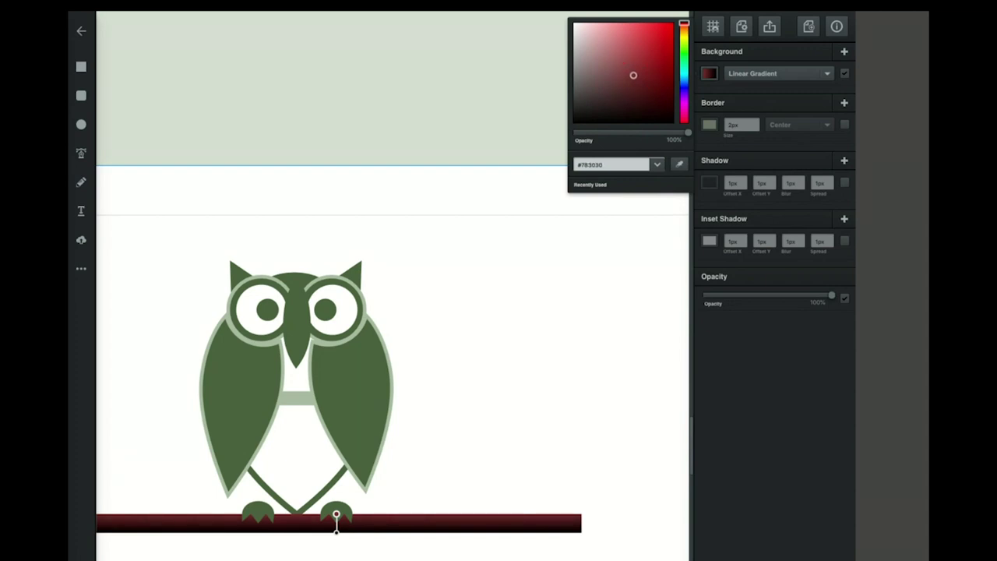
pyautogui.click(635, 306)
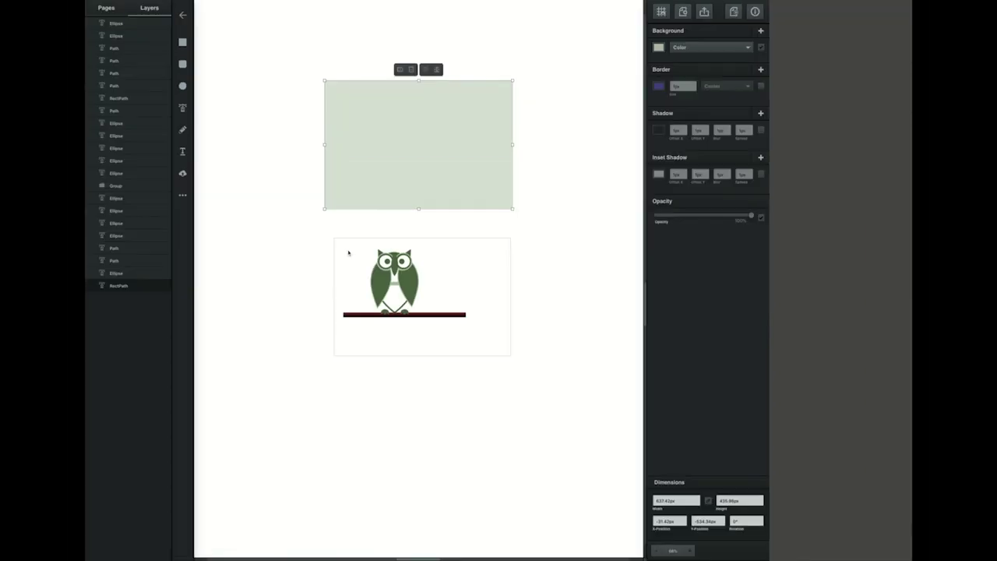
# Step: Group the owl with the branch, and move the pale green rectangle down over the page
pyautogui.moveTo(347, 247); pyautogui.dragTo(478, 337)
pyautogui.rightClick(391, 295)
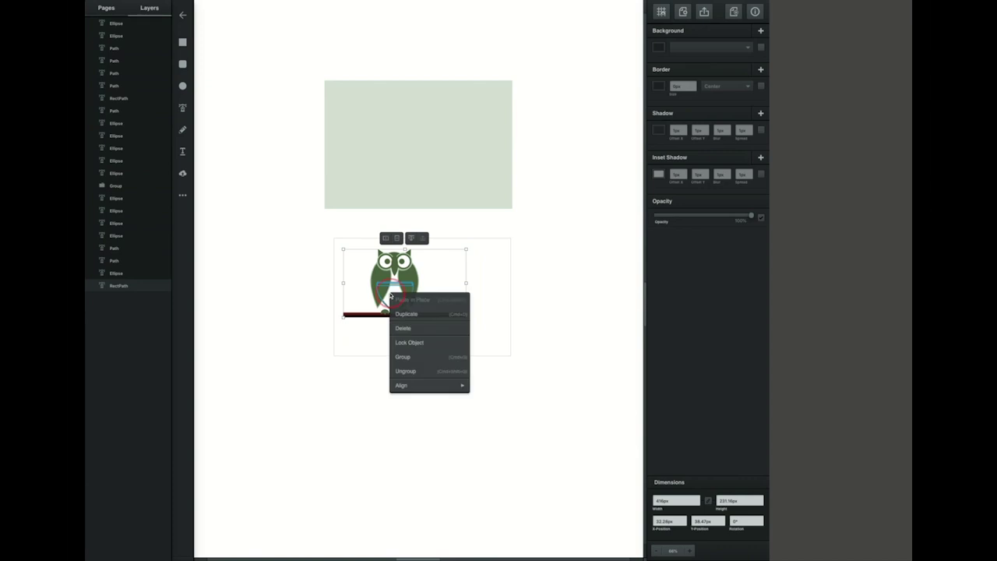
pyautogui.click(403, 358)
pyautogui.moveTo(418, 176); pyautogui.dragTo(419, 328)
# Step: Move the owl group to the page's left side, enlarge it and tilt it clockwise so the branch slopes down to the right
pyautogui.moveTo(409, 277); pyautogui.dragTo(367, 307)
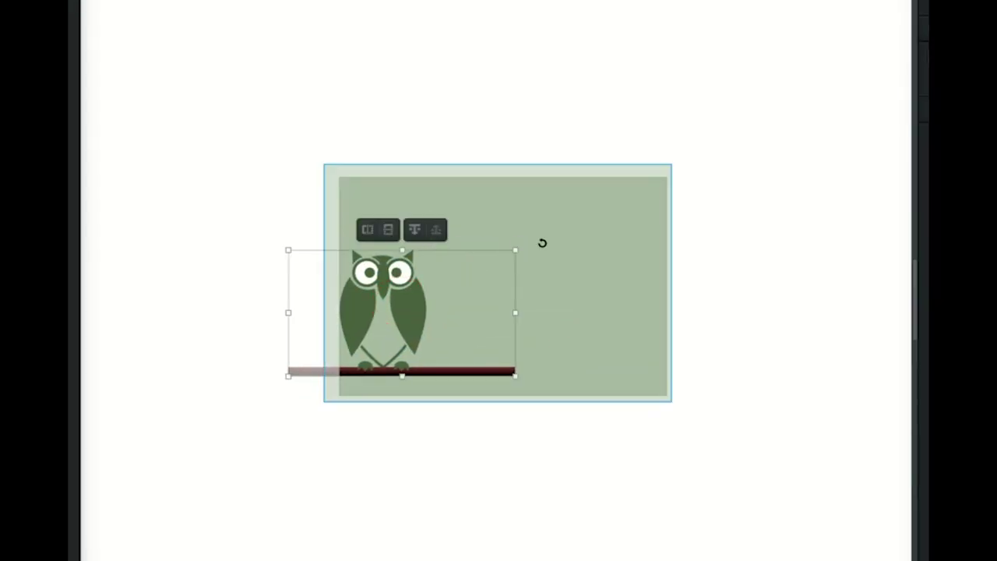
pyautogui.moveTo(515, 250); pyautogui.dragTo(561, 198)
pyautogui.moveTo(441, 279); pyautogui.dragTo(405, 303)
pyautogui.moveTo(587, 211); pyautogui.dragTo(614, 240)
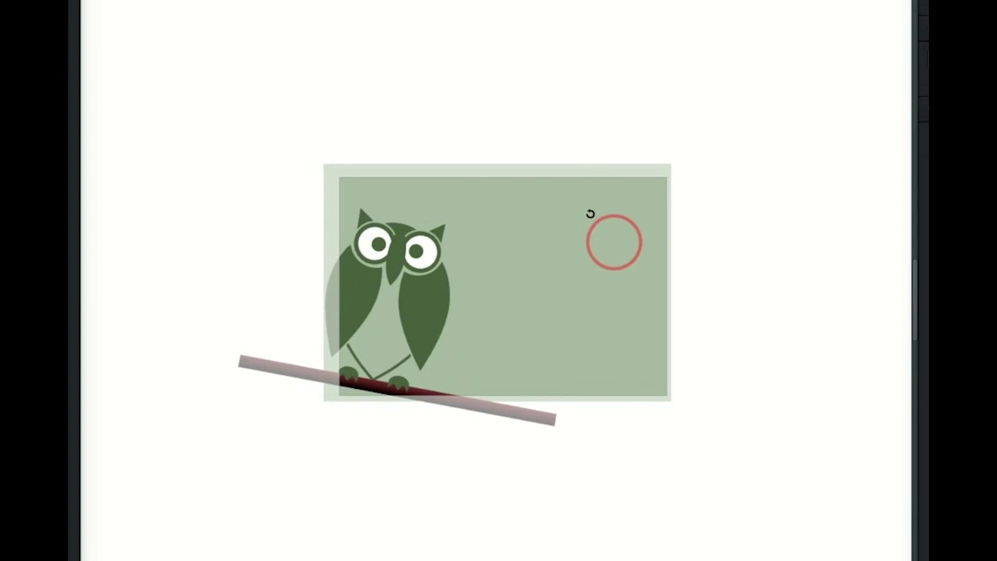
pyautogui.moveTo(432, 292); pyautogui.dragTo(434, 296)
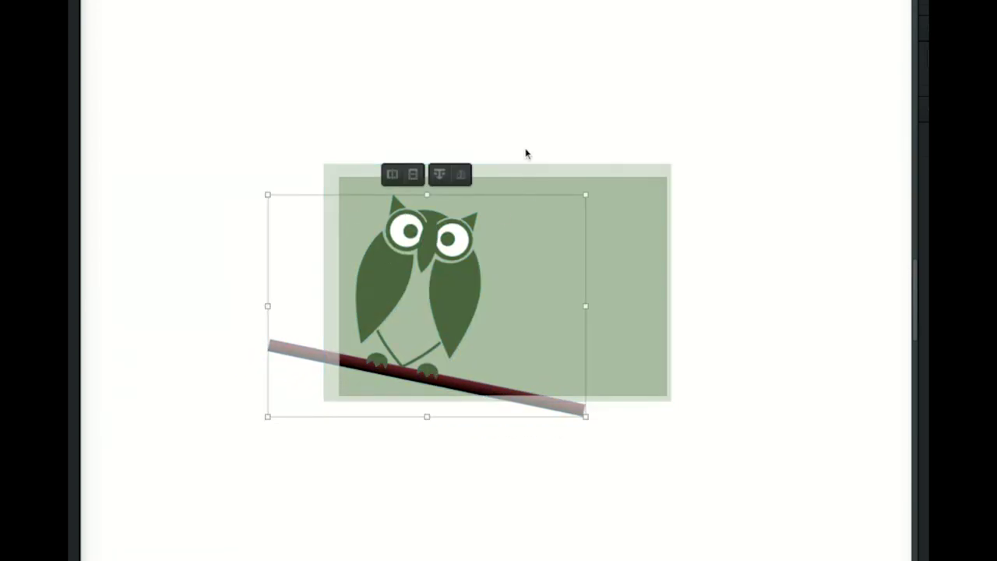
# Step: Move the pale green rectangle back above the page and ungroup the owl and branch
pyautogui.moveTo(616, 252); pyautogui.dragTo(611, 1)
pyautogui.click(467, 294)
pyautogui.rightClick(468, 295)
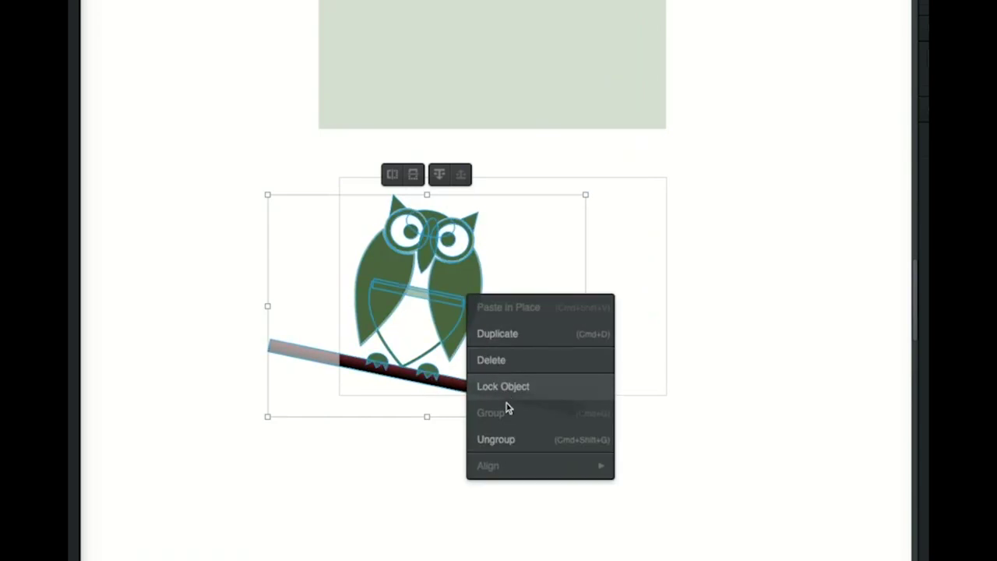
pyautogui.click(498, 439)
# Step: Rotate both wings slightly and shift them inward so they sit closer to the owl's body
pyautogui.click(381, 288)
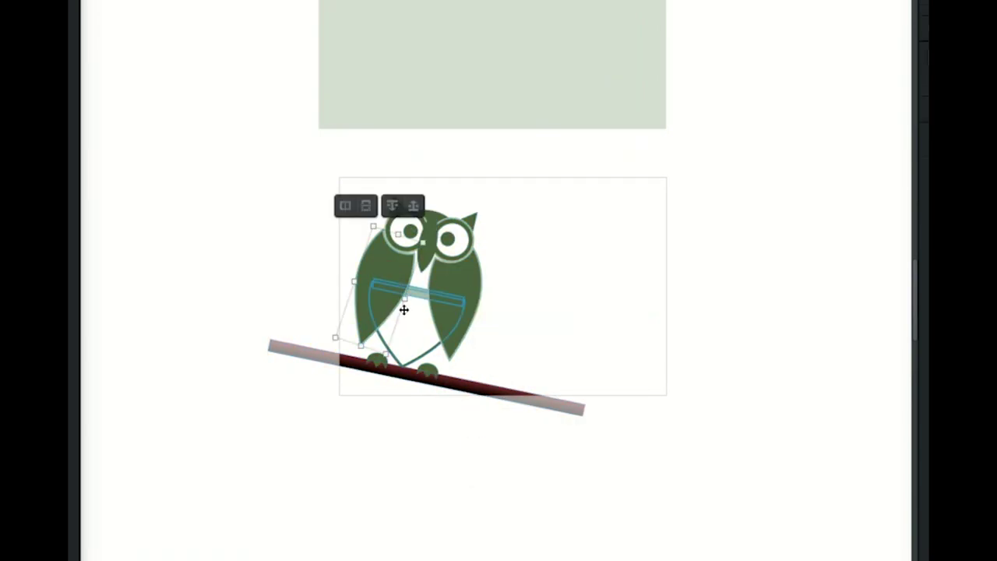
pyautogui.moveTo(355, 281); pyautogui.dragTo(348, 288)
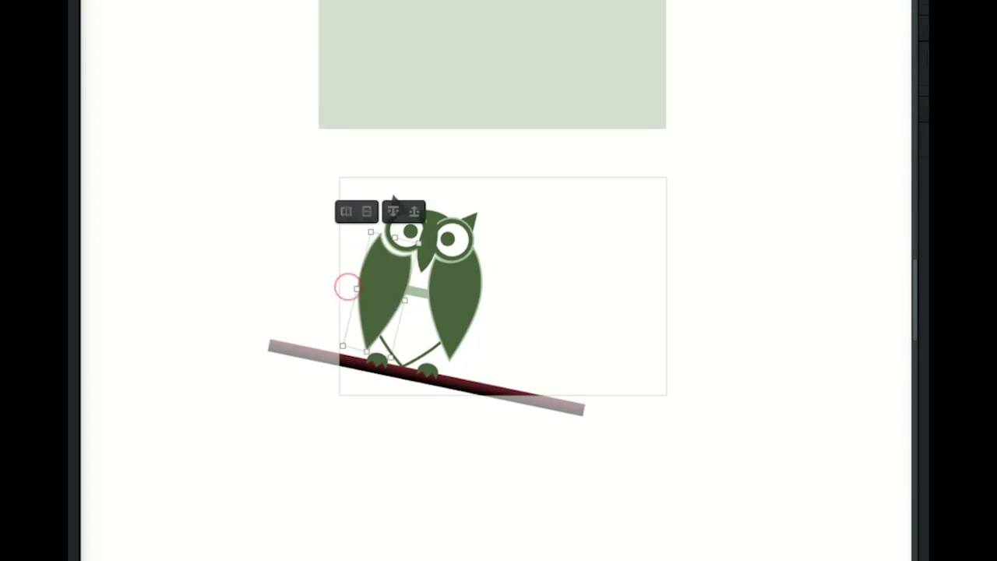
pyautogui.click(470, 305)
pyautogui.moveTo(483, 308)
pyautogui.mouseDown()
pyautogui.moveTo(461, 298)
pyautogui.moveTo(486, 309)
pyautogui.mouseUp()
pyautogui.click(487, 307)
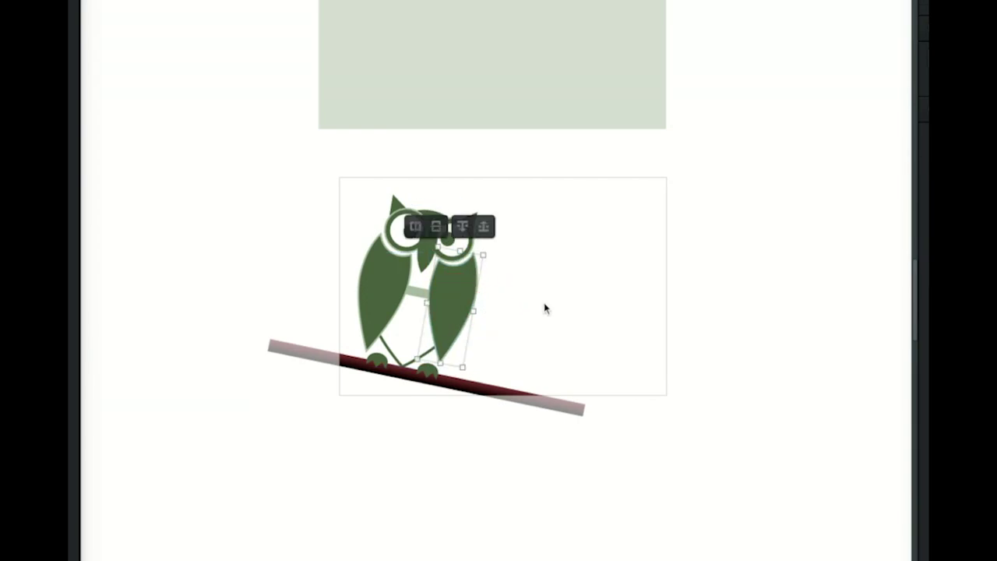
pyautogui.press('Left')
pyautogui.press('Left')
pyautogui.press('Down')
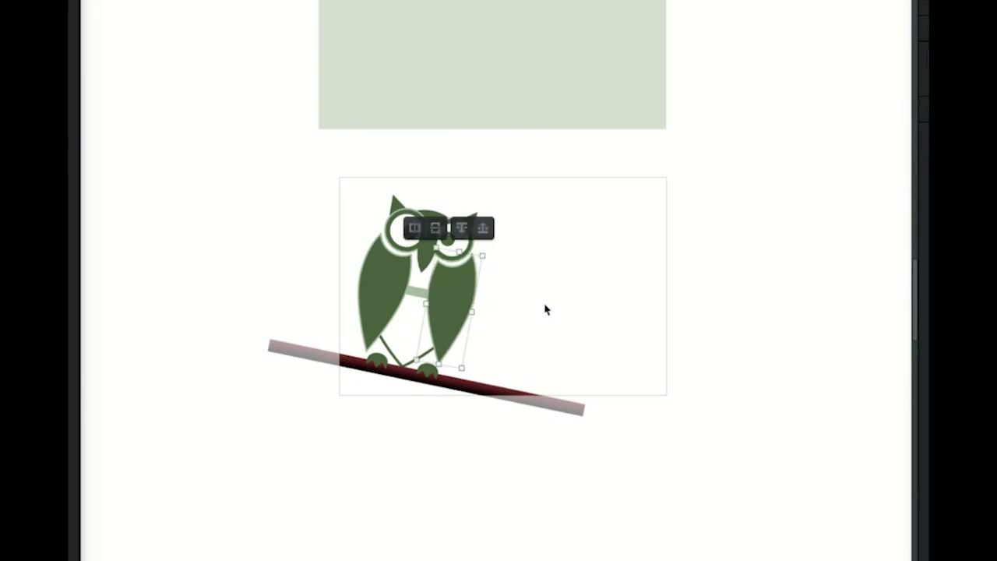
# Step: Select all parts of the owl and the branch and group them again
pyautogui.click(755, 166)
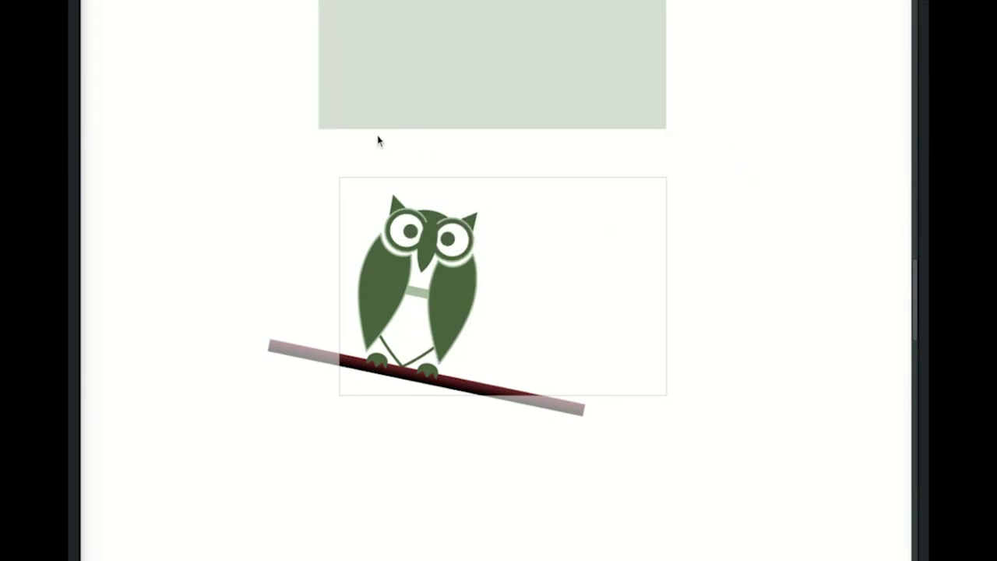
pyautogui.moveTo(290, 162); pyautogui.dragTo(597, 532)
pyautogui.rightClick(447, 242)
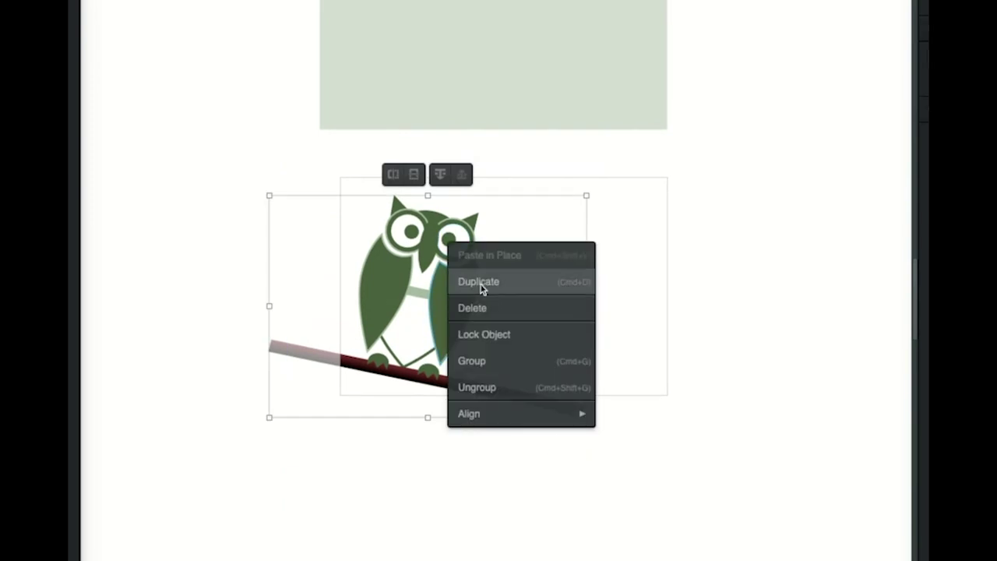
pyautogui.click(476, 368)
# Step: Check the pale green rectangle over the page, move it back above the page and ungroup the owl and branch
pyautogui.moveTo(497, 13); pyautogui.dragTo(498, 296)
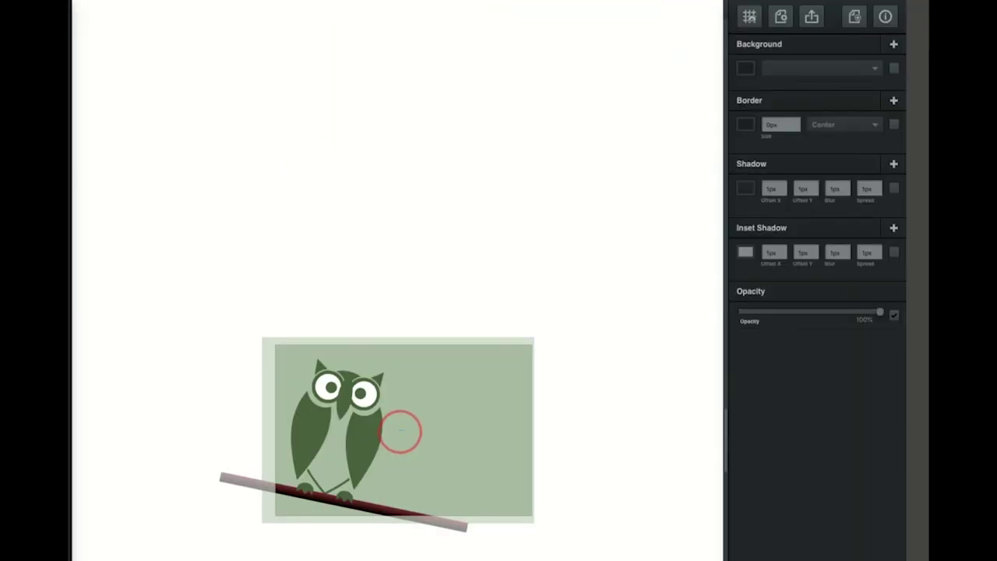
pyautogui.moveTo(400, 431); pyautogui.dragTo(394, 206)
pyautogui.click(343, 436)
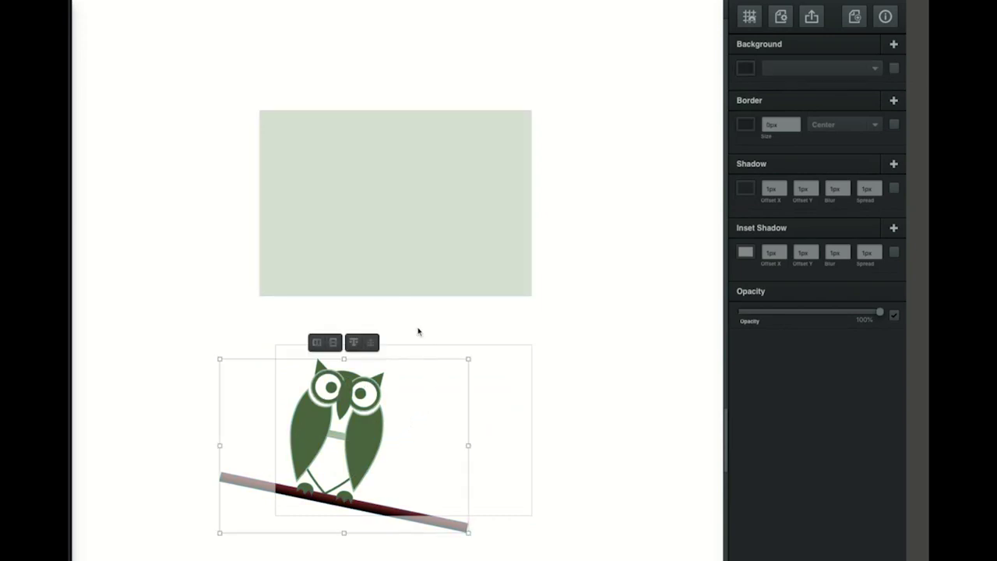
pyautogui.rightClick(362, 434)
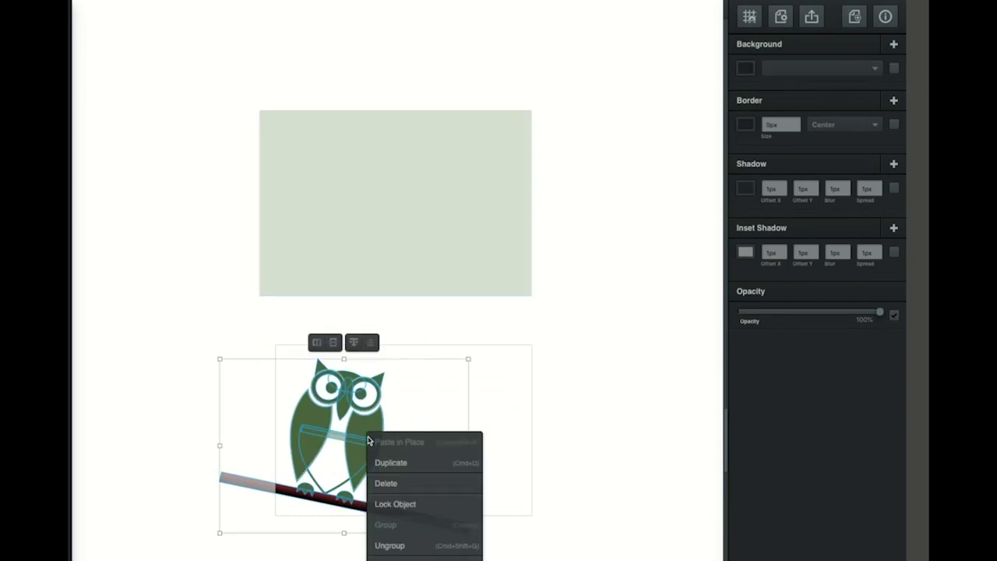
pyautogui.click(389, 545)
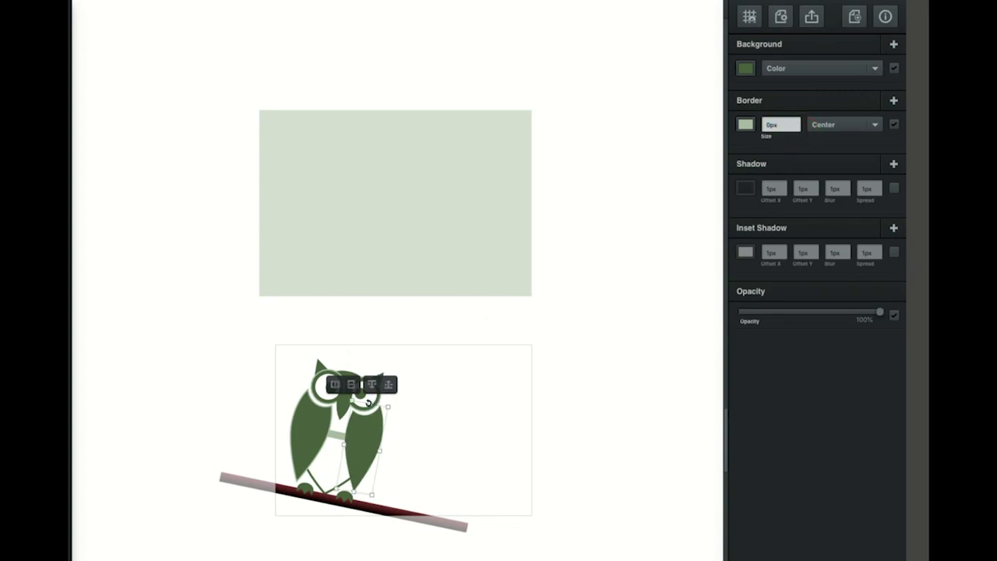
# Step: Set the border size of the owl's left wing to 0 px
pyautogui.click(356, 402)
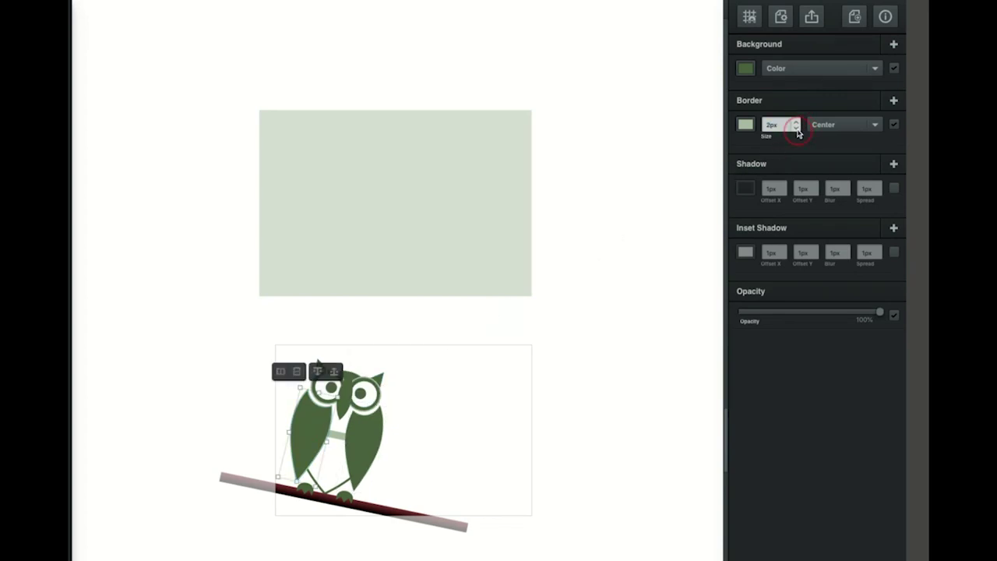
pyautogui.click(796, 128)
pyautogui.click(796, 129)
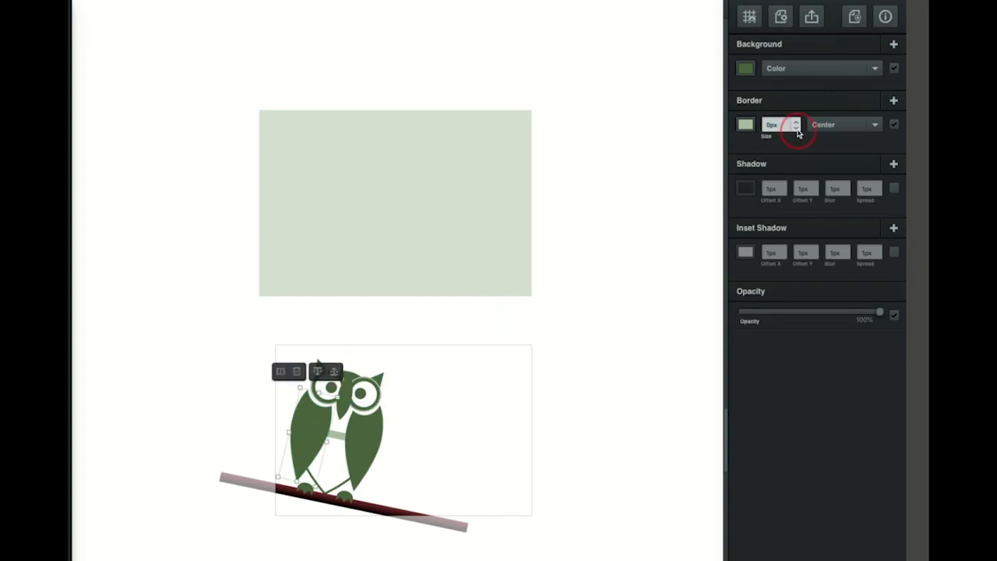
pyautogui.press('Escape')
# Step: Shift both wings slightly inward so they sit closer to the owl's body
pyautogui.click(318, 434)
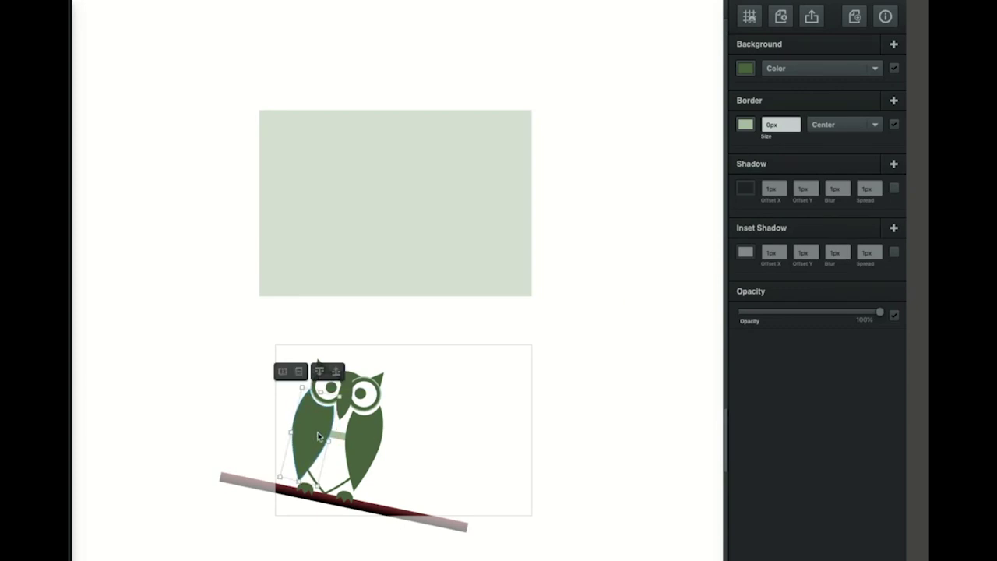
pyautogui.click(359, 433)
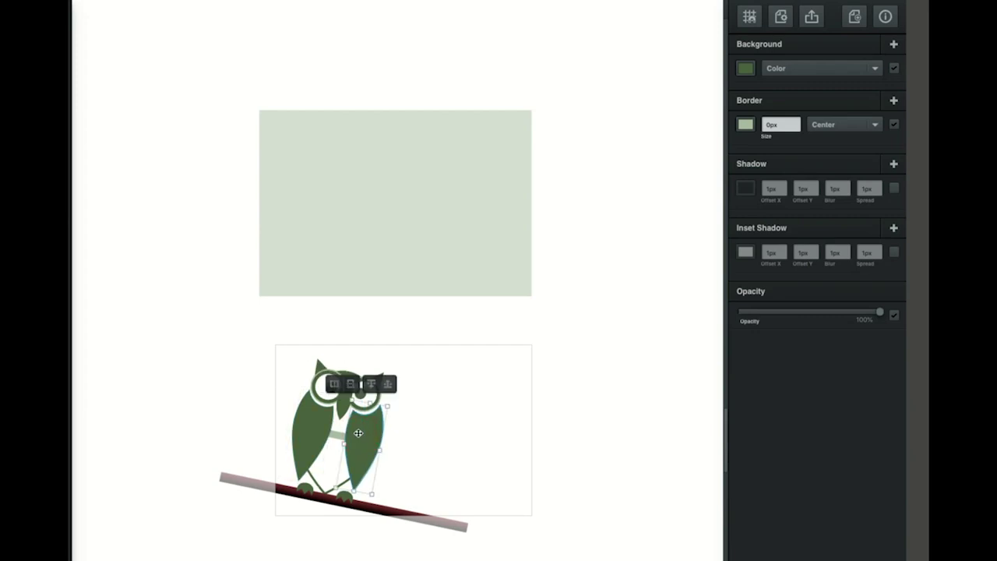
pyautogui.press('Escape')
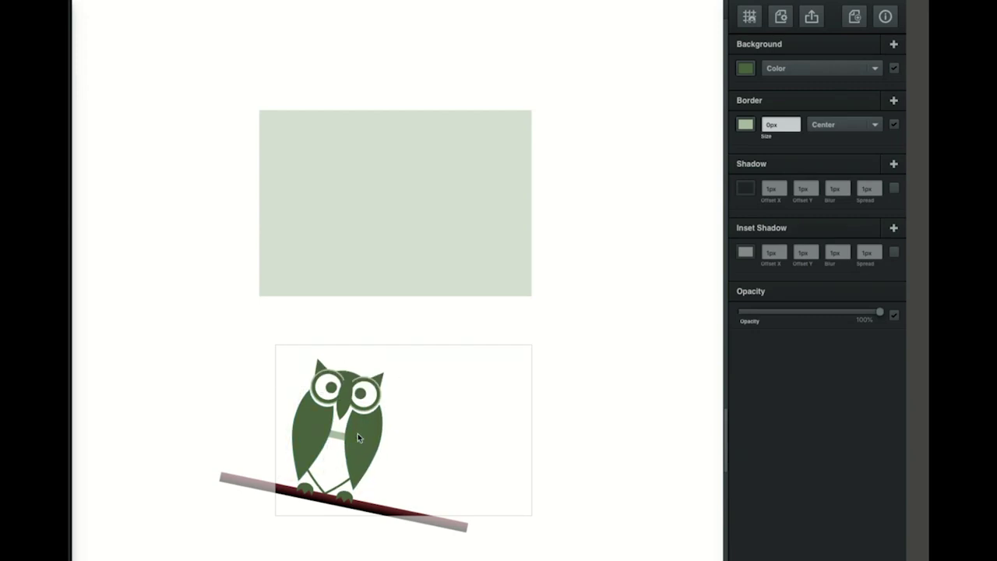
pyautogui.click(357, 437)
pyautogui.click(149, 364)
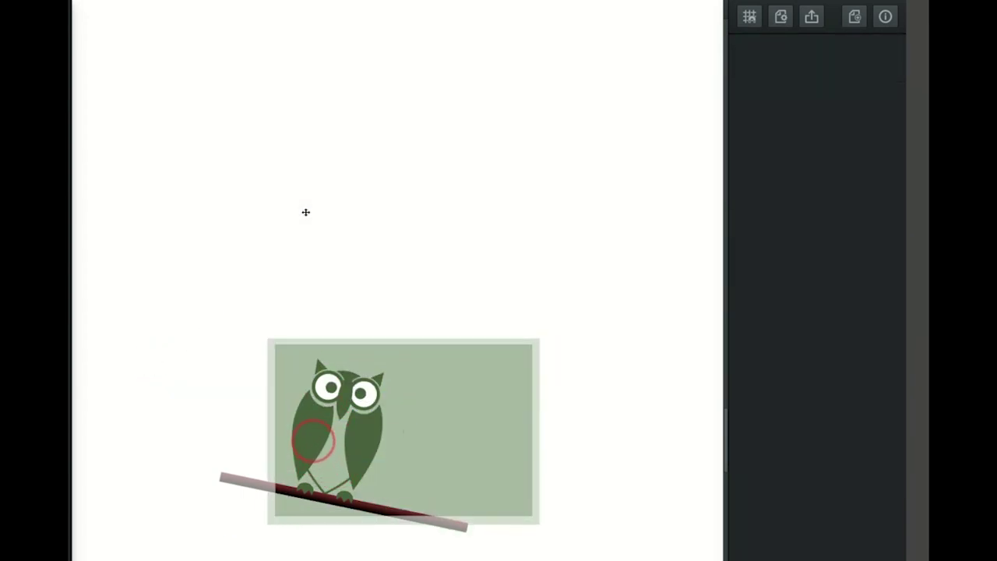
# Step: Move the pale green rectangle off the page and group all parts of the owl and the branch
pyautogui.click(305, 215)
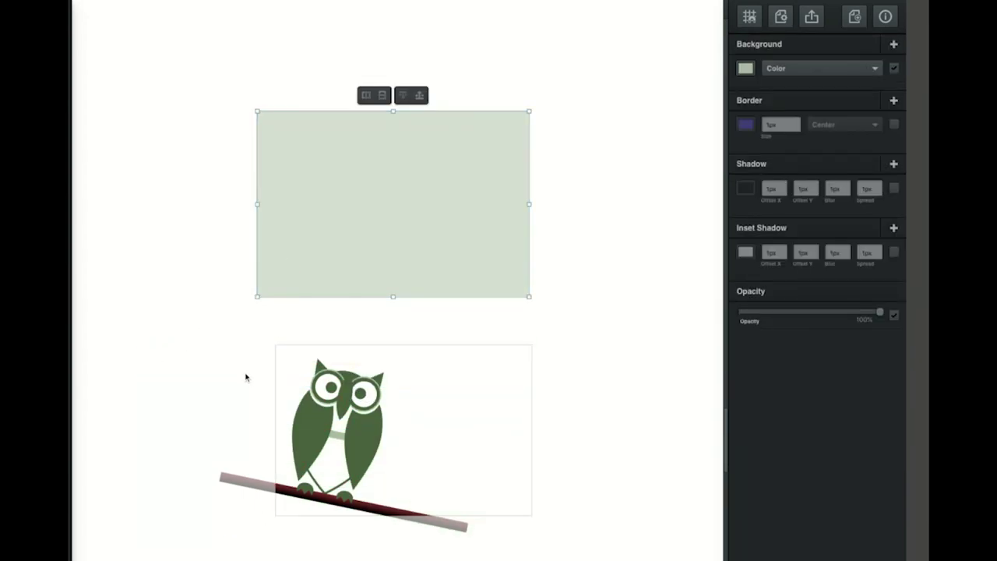
pyautogui.moveTo(237, 359); pyautogui.dragTo(453, 554)
pyautogui.rightClick(355, 463)
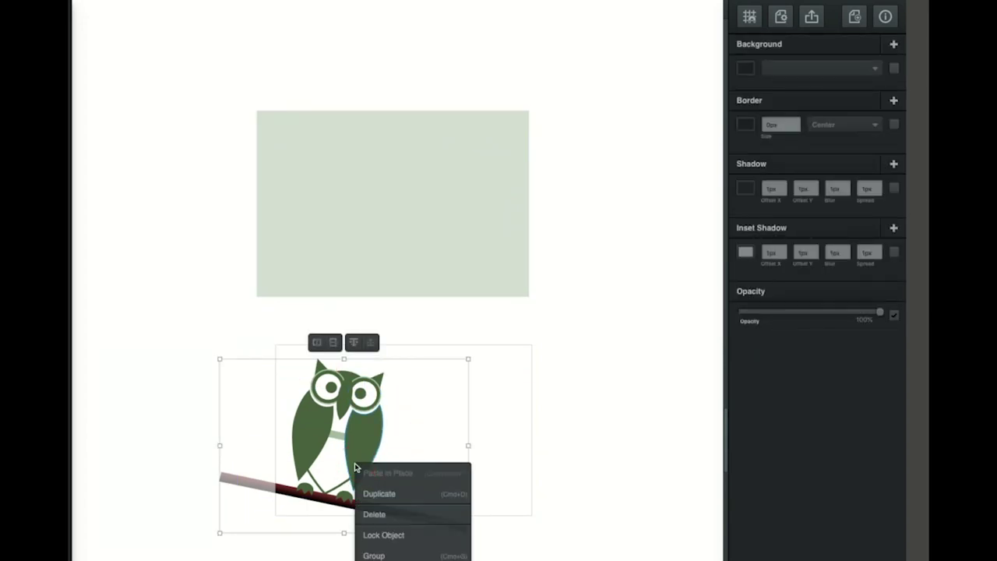
pyautogui.click(374, 555)
# Step: Cover the page with the pale green rectangle, then enlarge the owl group slightly and place it at the page's left edge
pyautogui.moveTo(398, 265); pyautogui.dragTo(409, 491)
pyautogui.moveTo(356, 456); pyautogui.dragTo(329, 450)
pyautogui.moveTo(440, 357); pyautogui.dragTo(483, 331)
pyautogui.moveTo(365, 420); pyautogui.dragTo(359, 439)
pyautogui.moveTo(476, 350); pyautogui.dragTo(455, 364)
pyautogui.moveTo(327, 433); pyautogui.dragTo(329, 423)
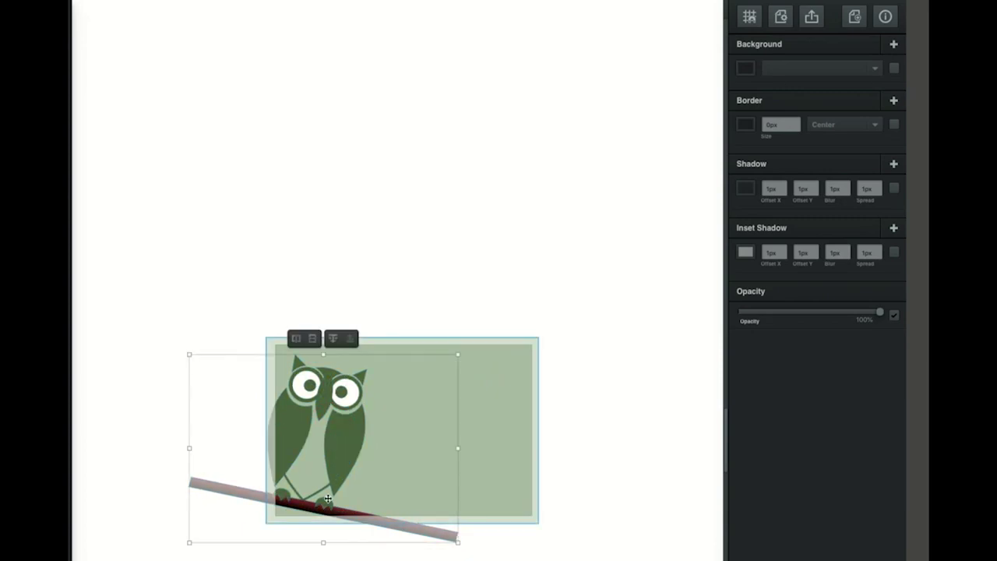
# Step: Adjust the owl group's tilt and shift it further left so the left wing extends past the page edge
pyautogui.moveTo(467, 449); pyautogui.dragTo(466, 457)
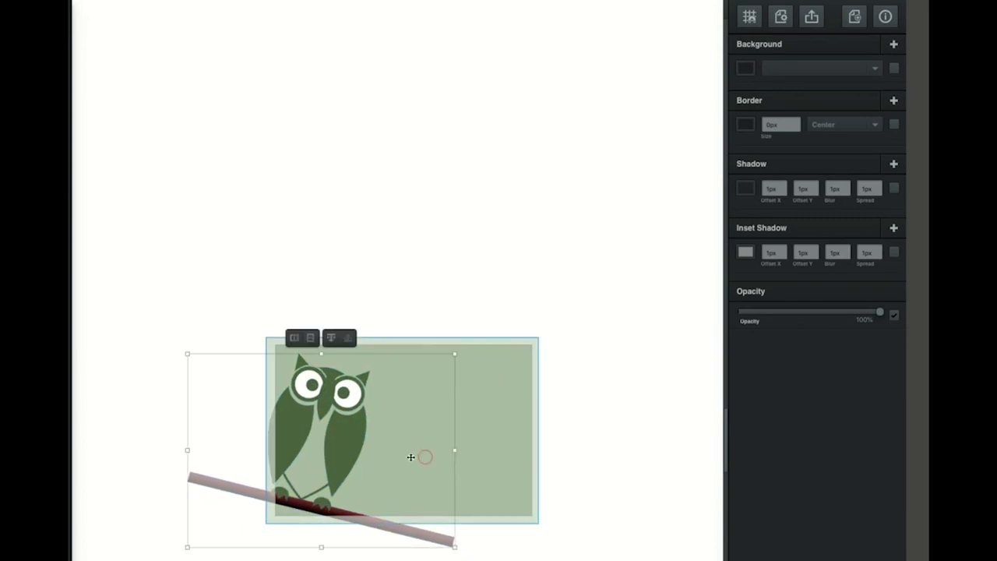
pyautogui.moveTo(340, 441); pyautogui.dragTo(331, 452)
pyautogui.moveTo(466, 459); pyautogui.dragTo(461, 457)
pyautogui.moveTo(337, 456); pyautogui.dragTo(385, 447)
pyautogui.click(452, 449)
pyautogui.moveTo(341, 444); pyautogui.dragTo(337, 443)
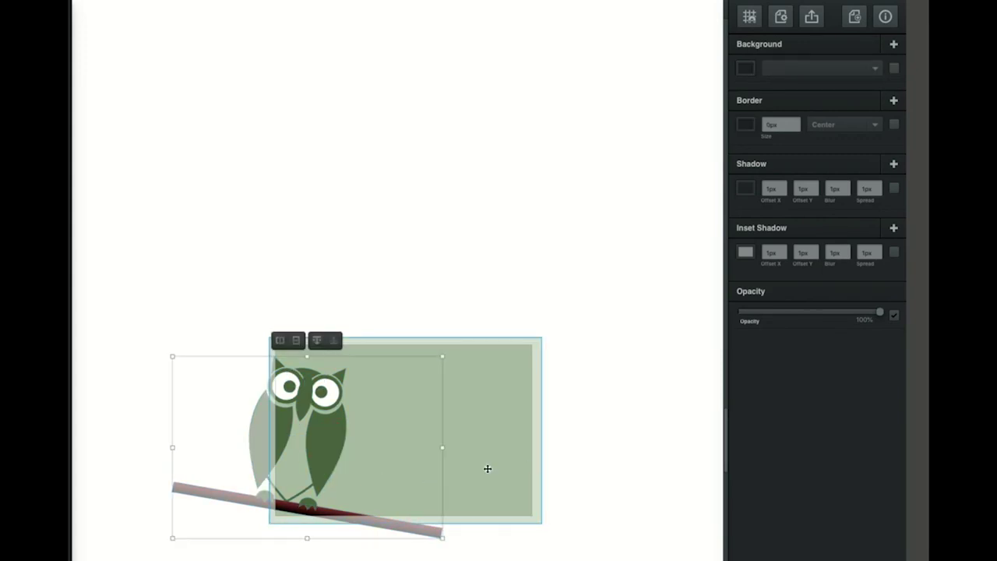
# Step: Nudge the owl group slightly up and to the right, fine-tune its tilt and deselect it
pyautogui.press('Up')
pyautogui.press('Up')
pyautogui.press('Up')
pyautogui.press('Up')
pyautogui.press('Right')
pyautogui.press('Right')
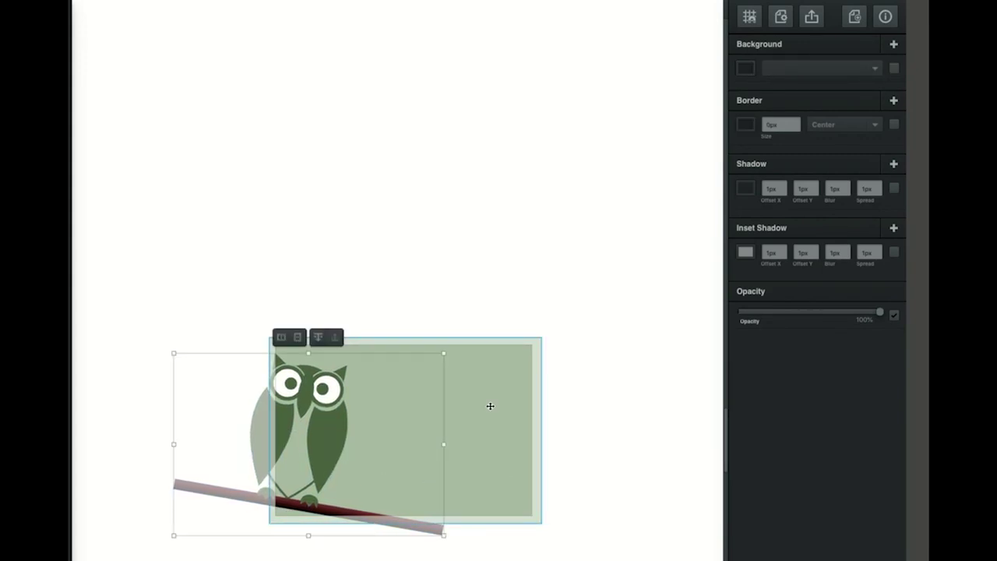
pyautogui.moveTo(451, 353); pyautogui.dragTo(453, 356)
pyautogui.click(592, 371)
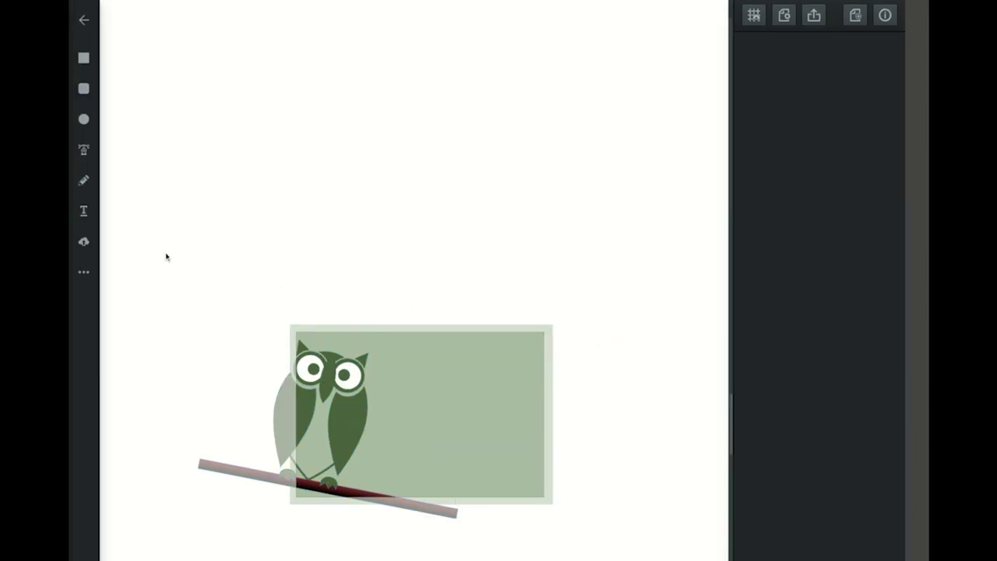
# Step: Add the two-line text "GUESS WHOOOOOOOO MISSES YOU??" on the green background to the right of the owl
pyautogui.click(84, 210)
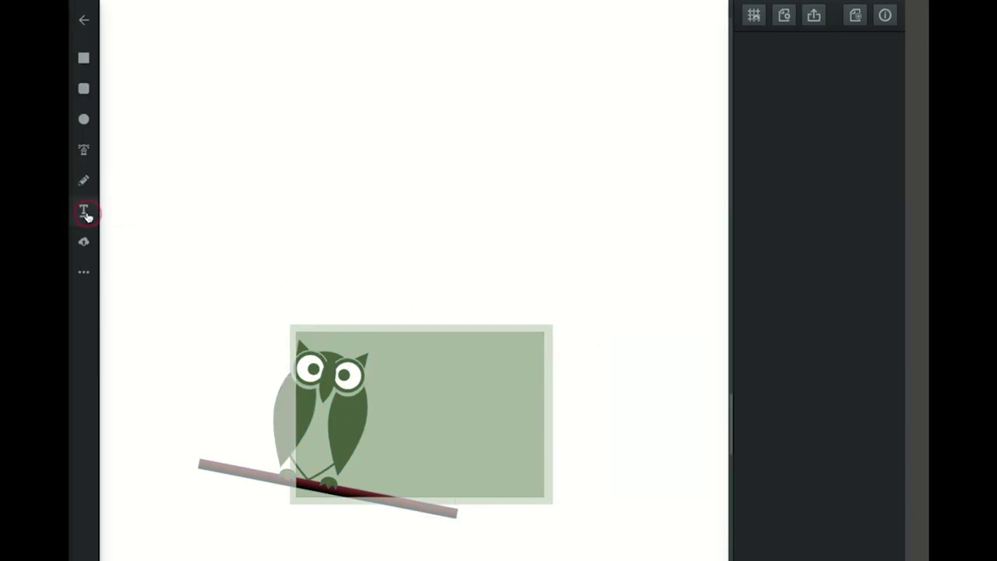
pyautogui.click(399, 377)
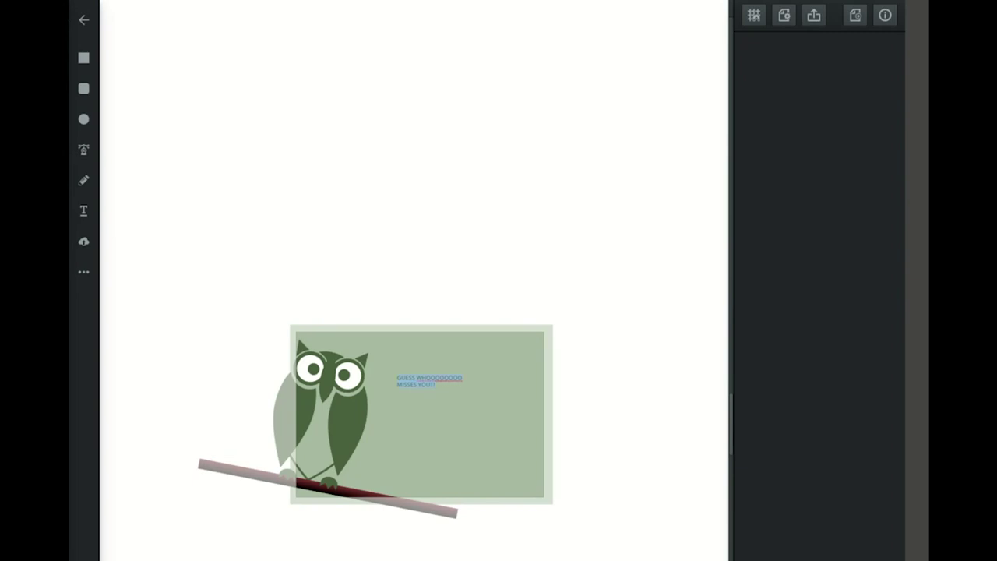
pyautogui.click(410, 381)
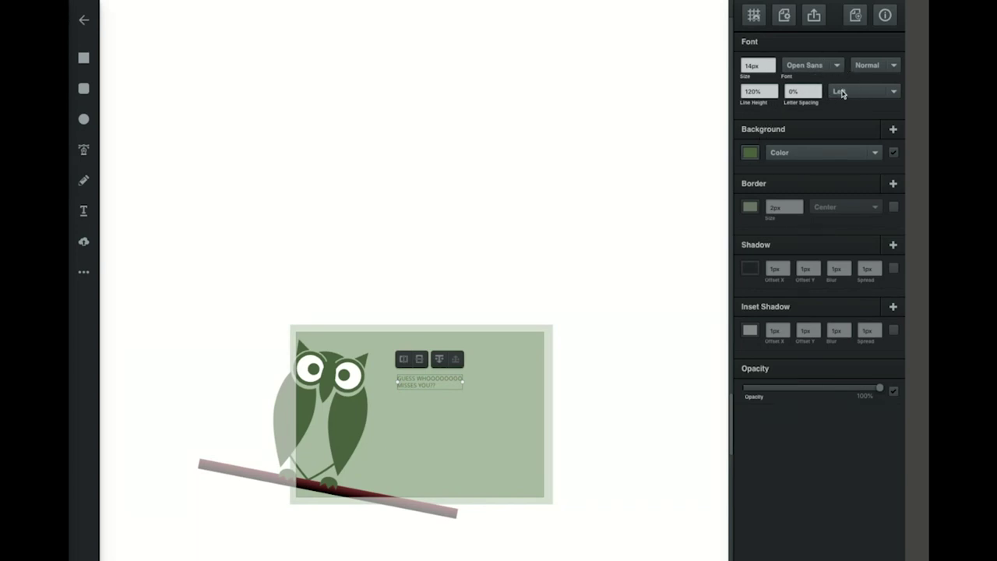
# Step: Centre-align the text and set its font size to 28 px
pyautogui.click(850, 93)
pyautogui.click(770, 64)
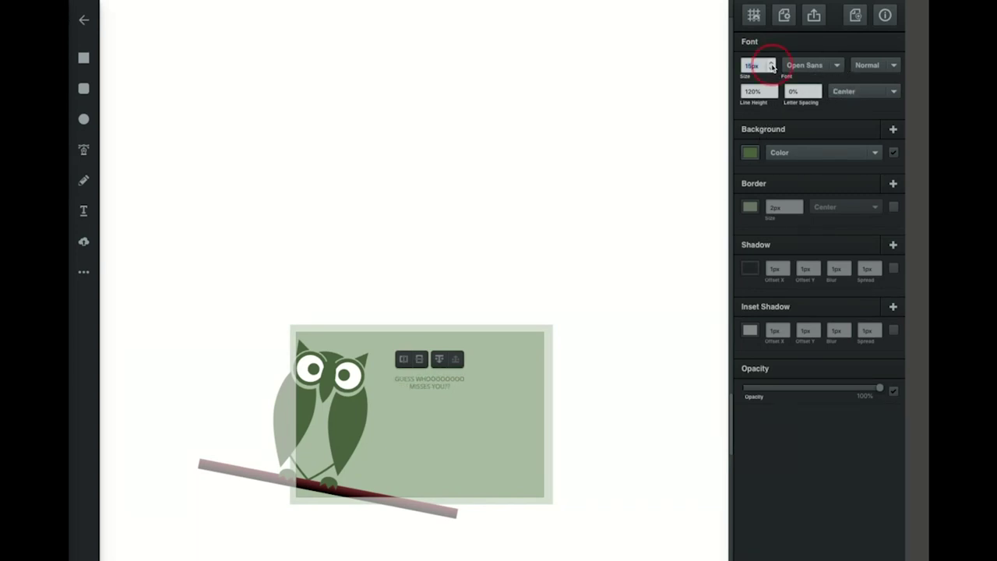
pyautogui.click(771, 64)
pyautogui.click(770, 64)
pyautogui.click(770, 64)
pyautogui.click(770, 64)
pyautogui.click(770, 64)
pyautogui.click(771, 63)
pyautogui.click(771, 63)
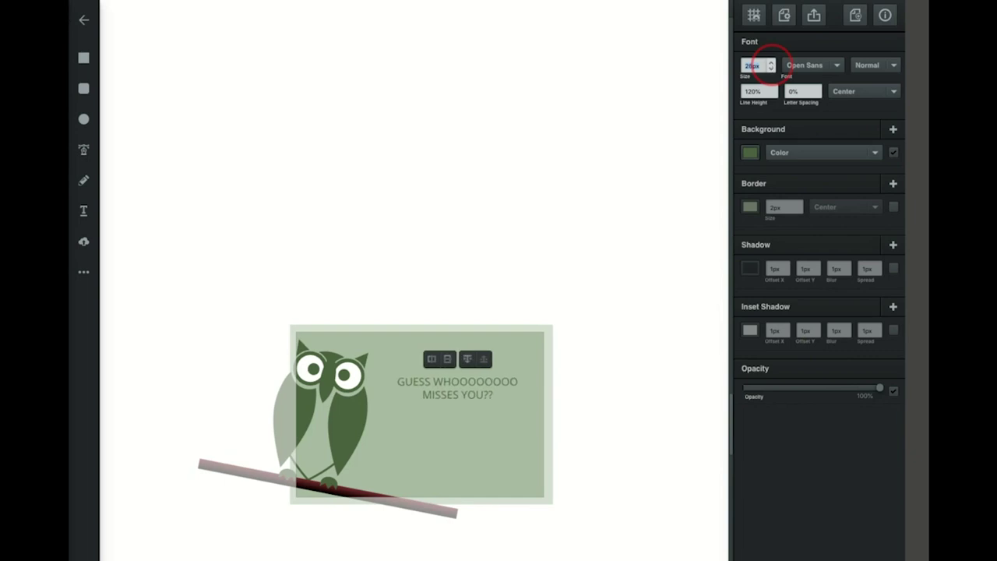
pyautogui.click(771, 64)
# Step: Try the fonts Nova Script and Nixie One on the text
pyautogui.click(813, 68)
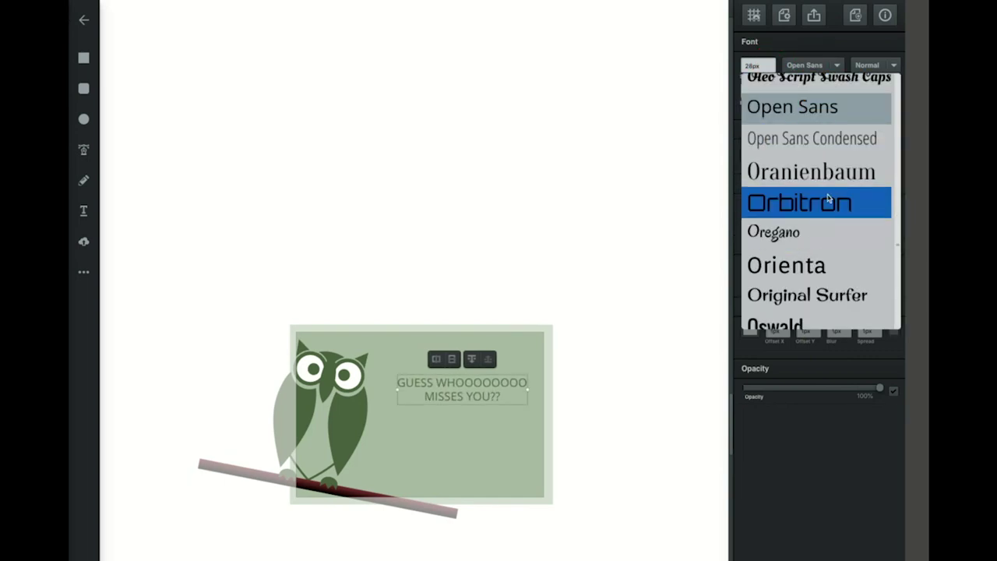
pyautogui.scroll(2, 833, 143)
pyautogui.scroll(5, 833, 143)
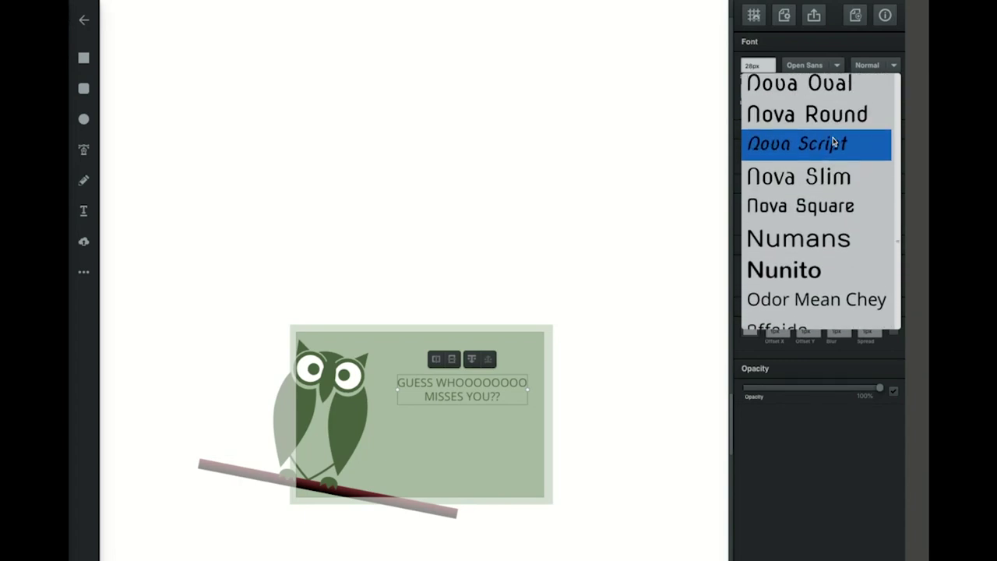
pyautogui.click(833, 262)
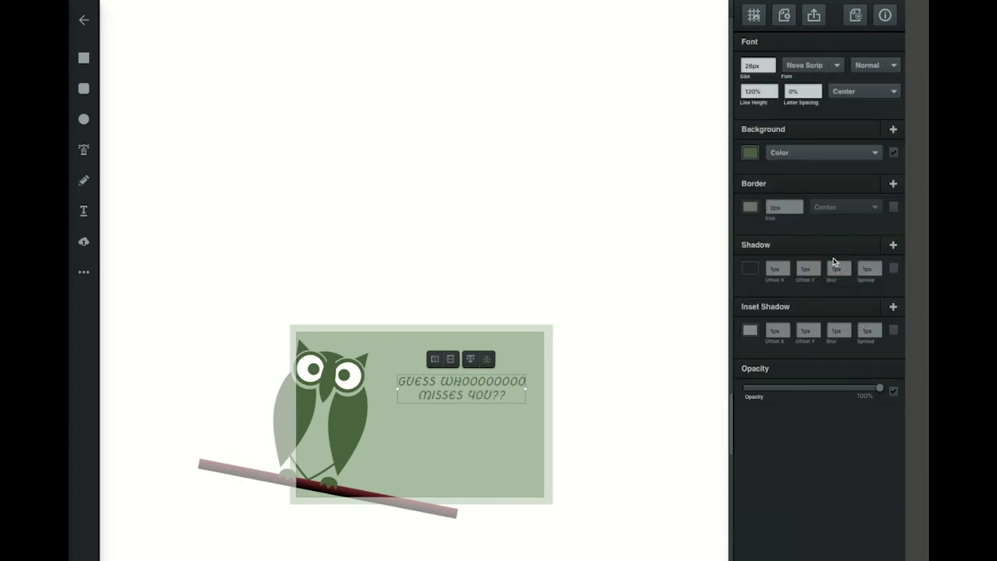
pyautogui.click(838, 67)
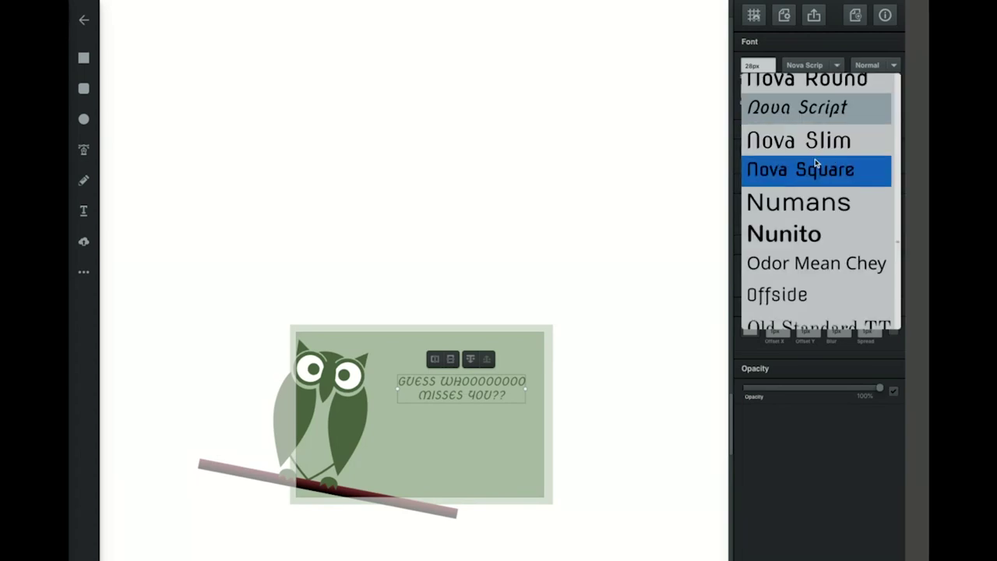
pyautogui.scroll(5, 817, 163)
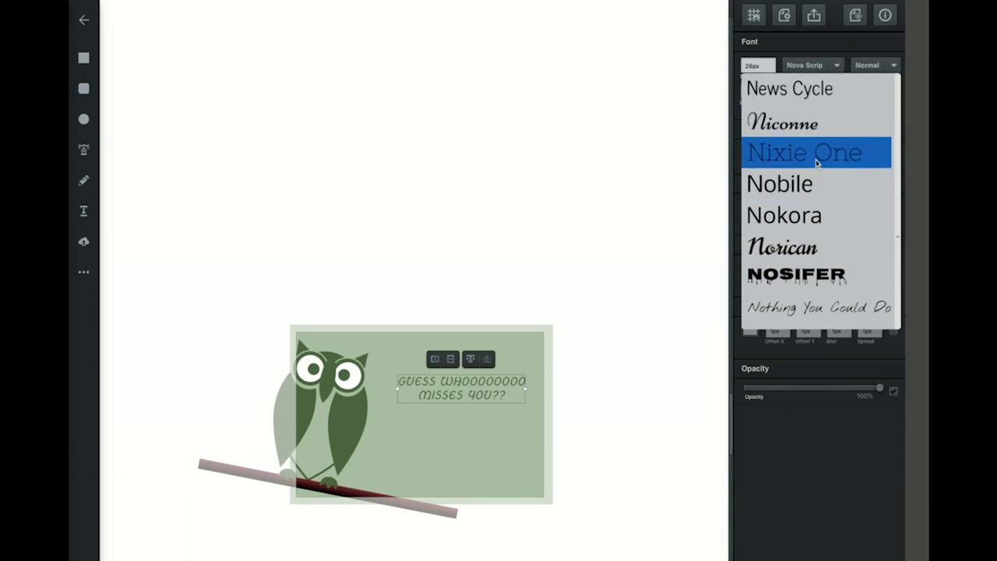
pyautogui.click(817, 163)
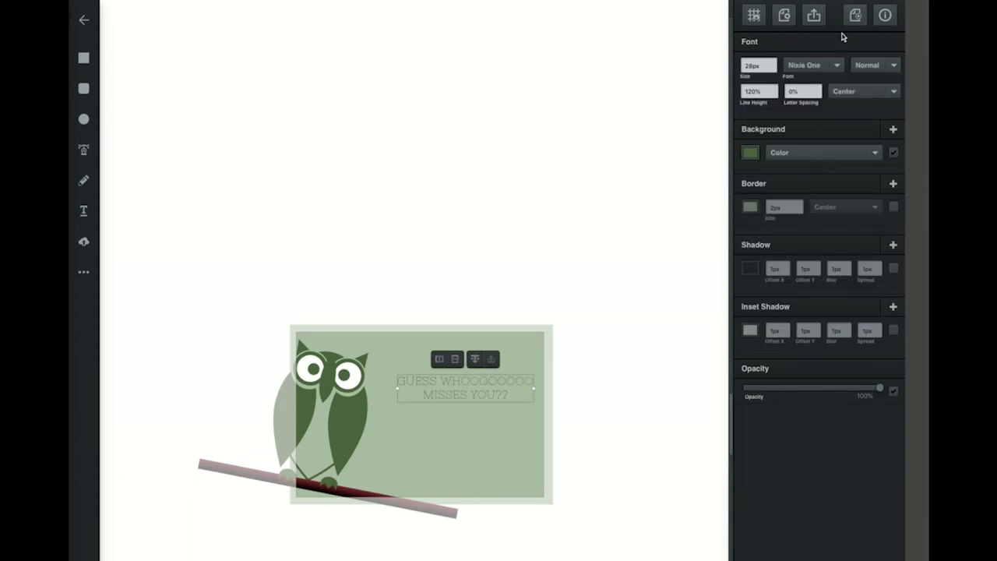
# Step: Change the text's font to Miltonian
pyautogui.click(837, 67)
pyautogui.scroll(8, 800, 161)
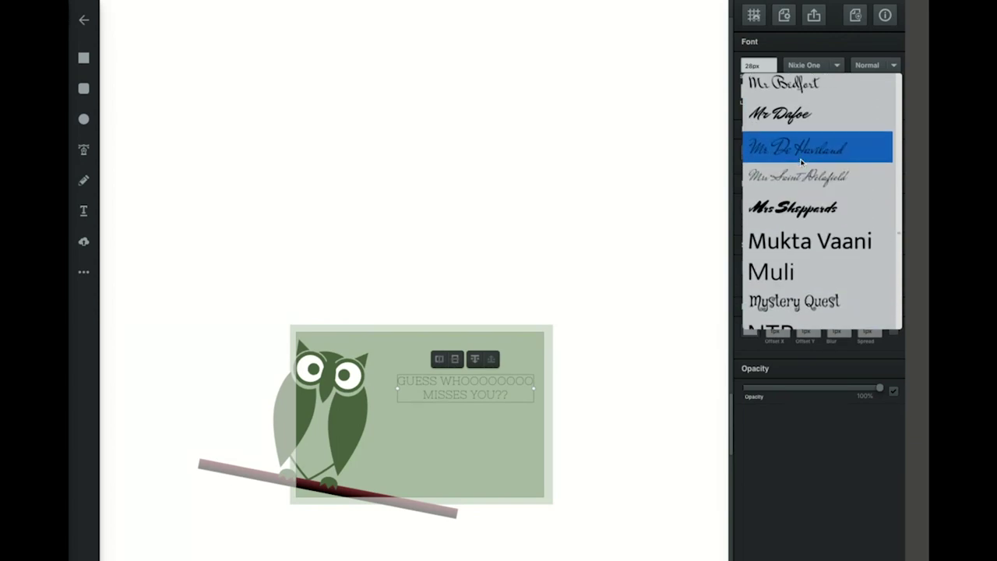
pyautogui.scroll(5, 803, 162)
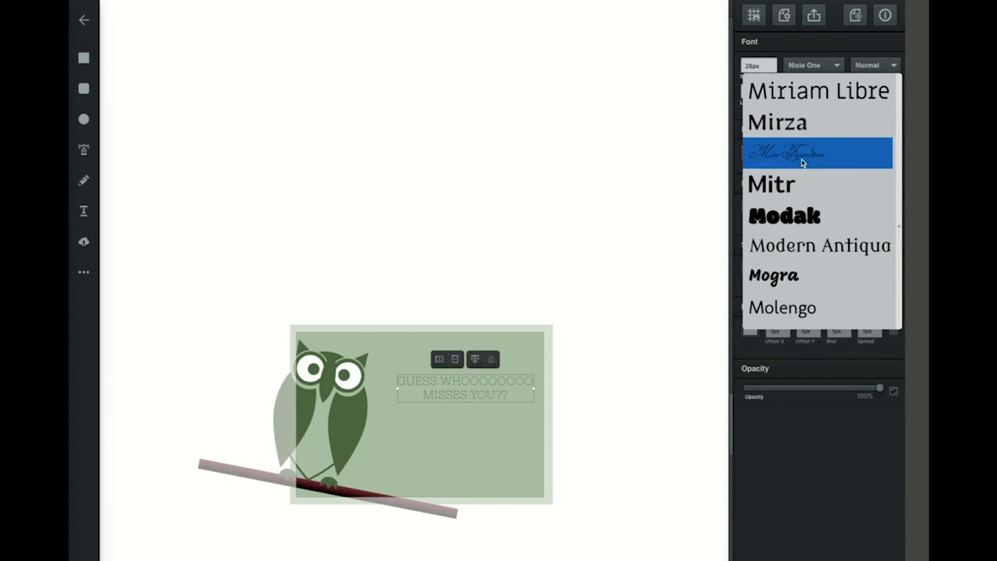
pyautogui.scroll(8, 802, 163)
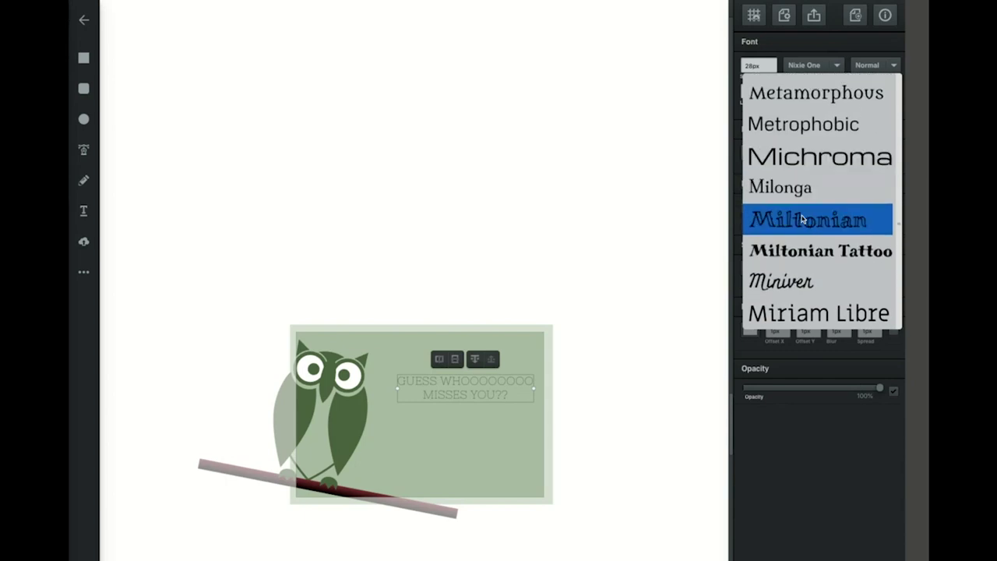
pyautogui.click(802, 225)
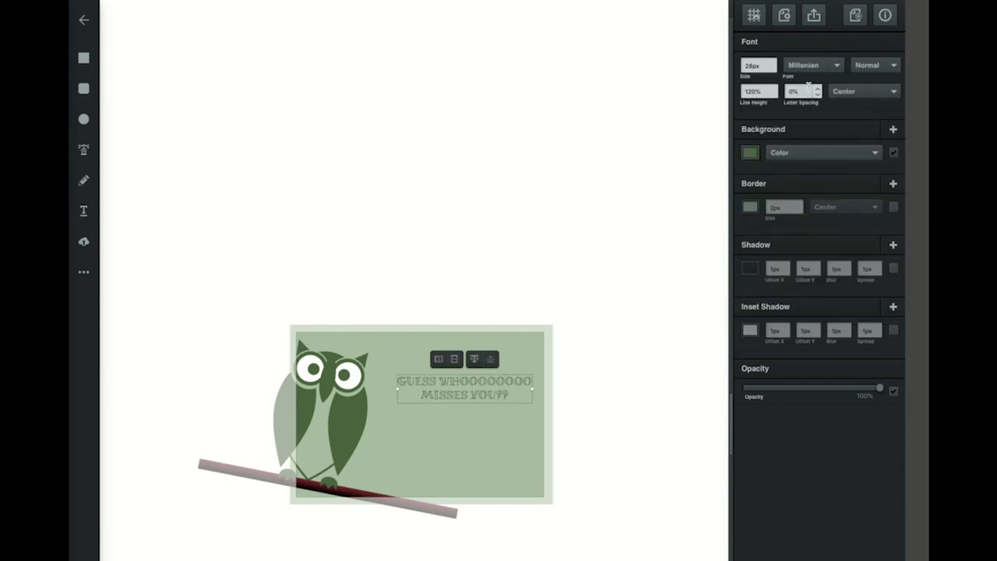
# Step: Change the font of the "GUESS WHOOOOOOOO MISSES YOU??" text to Loved by the King
pyautogui.click(839, 67)
pyautogui.scroll(15, 804, 160)
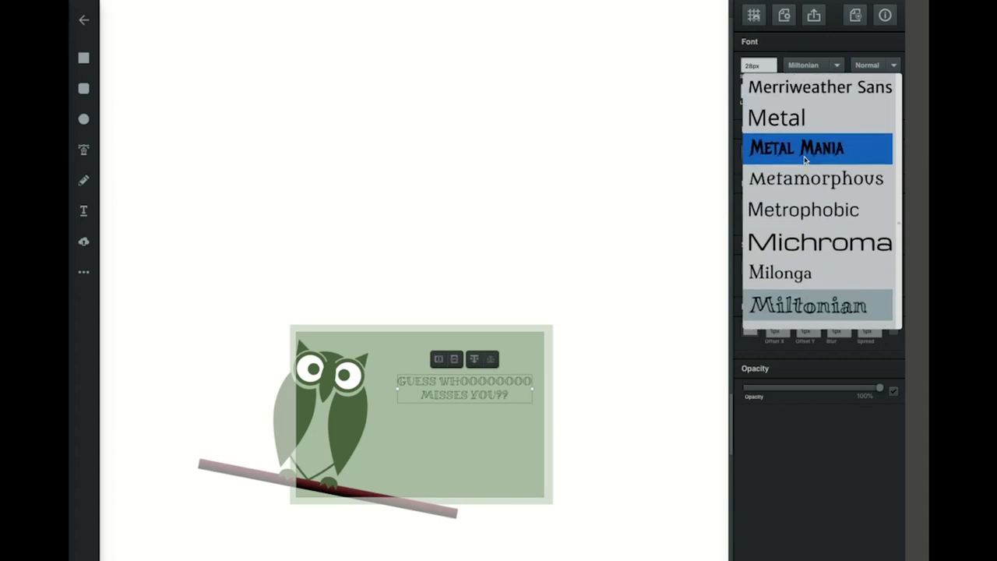
pyautogui.scroll(15, 804, 160)
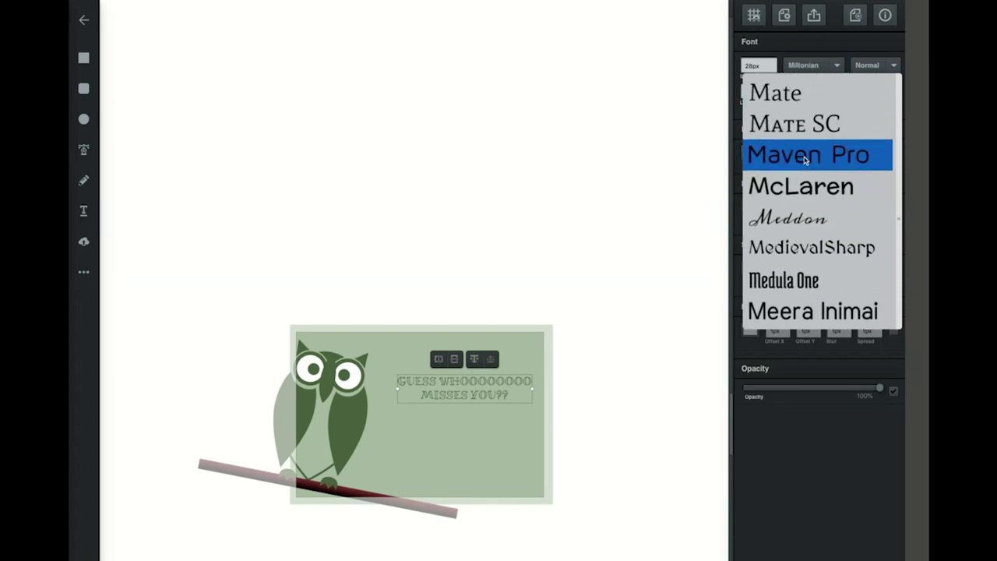
pyautogui.scroll(15, 805, 160)
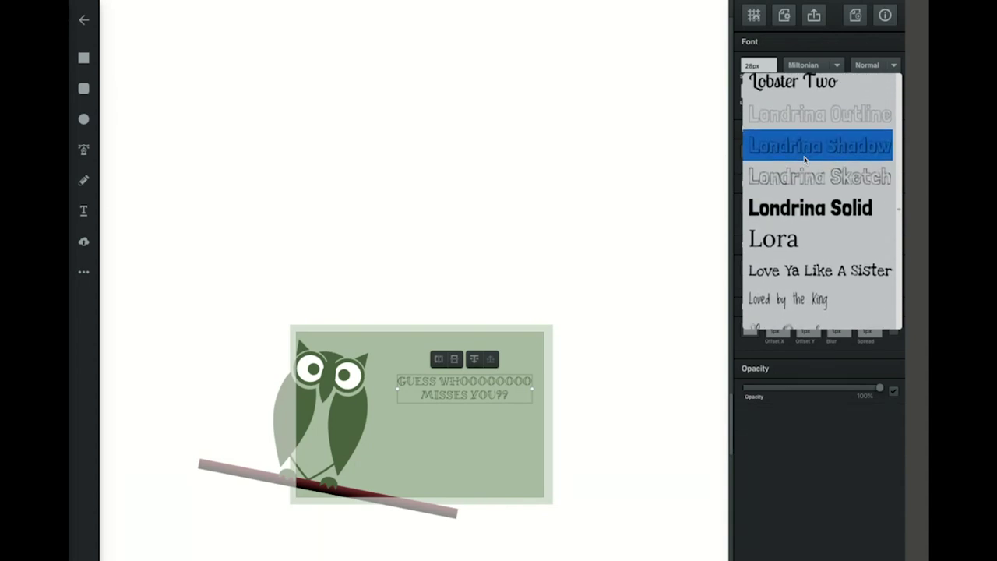
pyautogui.scroll(-5, 805, 160)
pyautogui.click(805, 161)
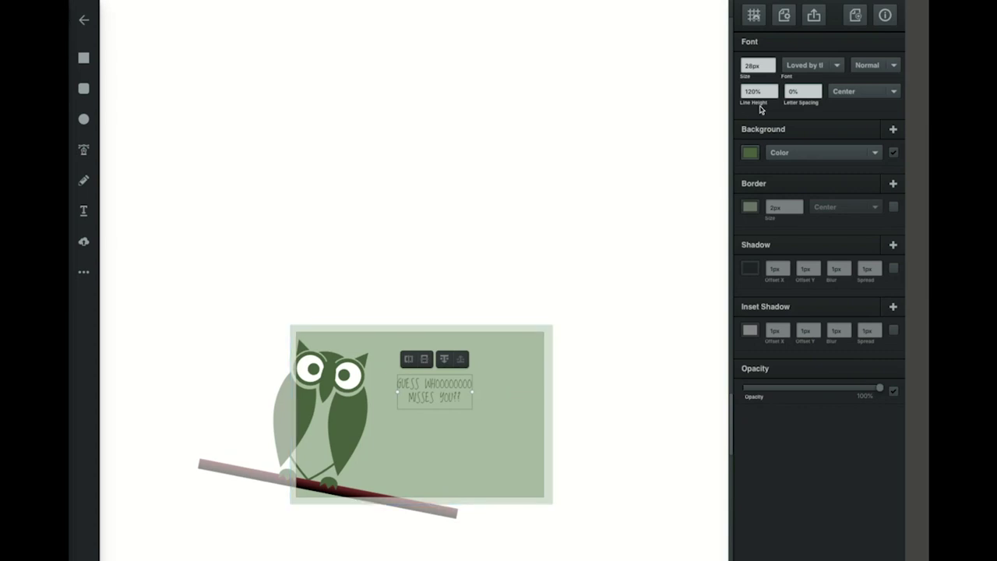
# Step: Set the heading's font size to 48 px and shift the text slightly up and left beside the owl
pyautogui.click(771, 65)
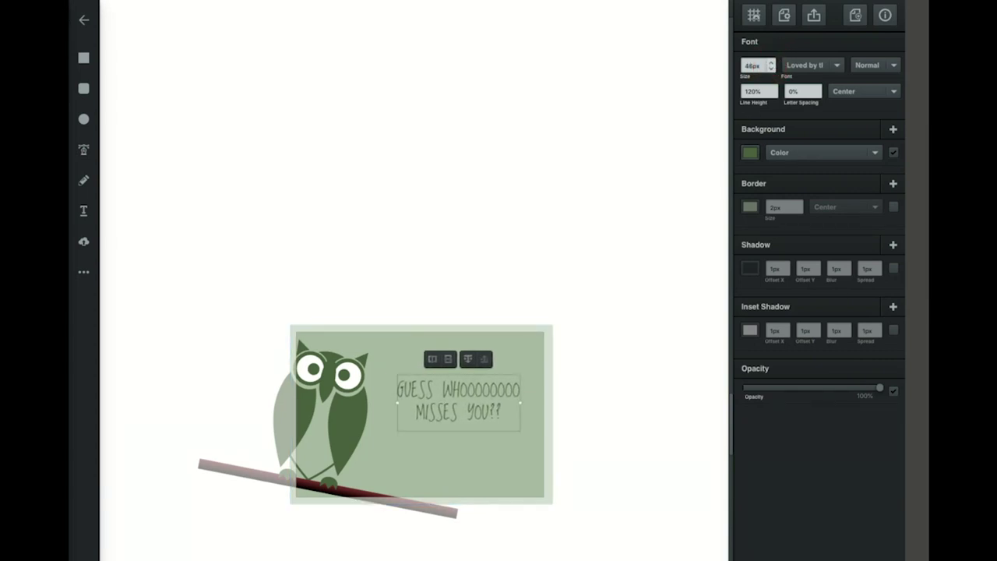
pyautogui.click(771, 63)
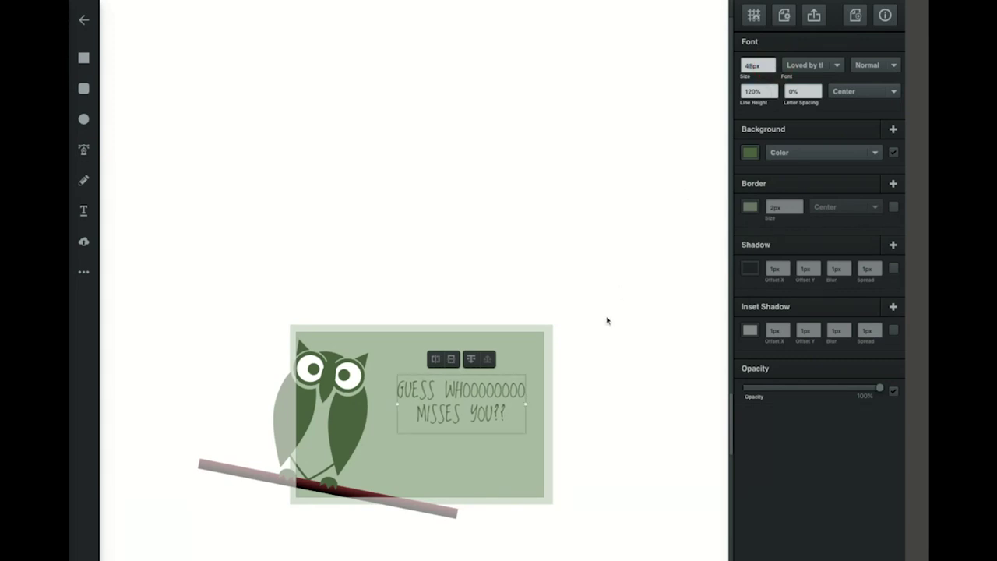
pyautogui.moveTo(482, 402); pyautogui.dragTo(473, 390)
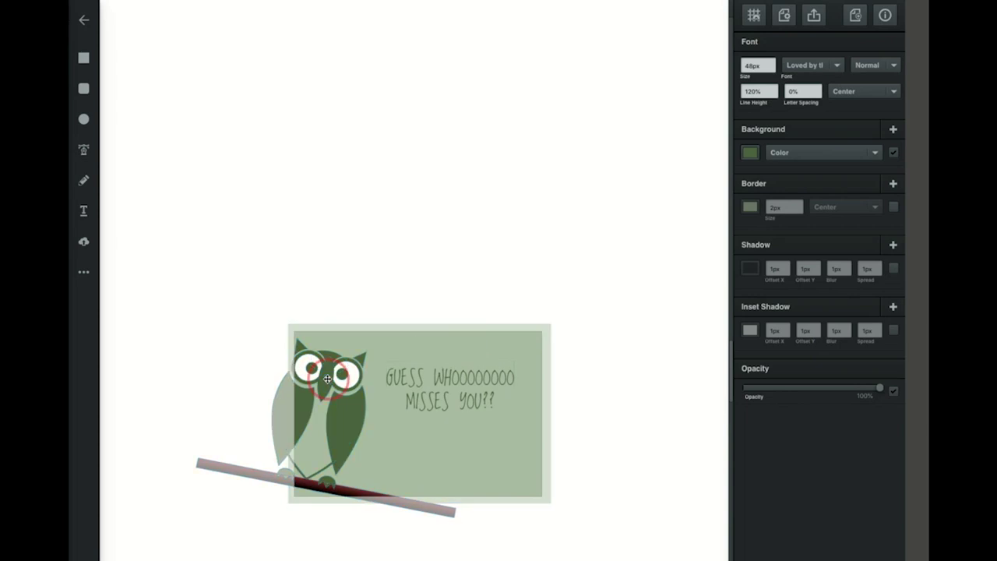
# Step: Ungroup the owl drawing and widen the beak slightly between the two eyes
pyautogui.rightClick(328, 381)
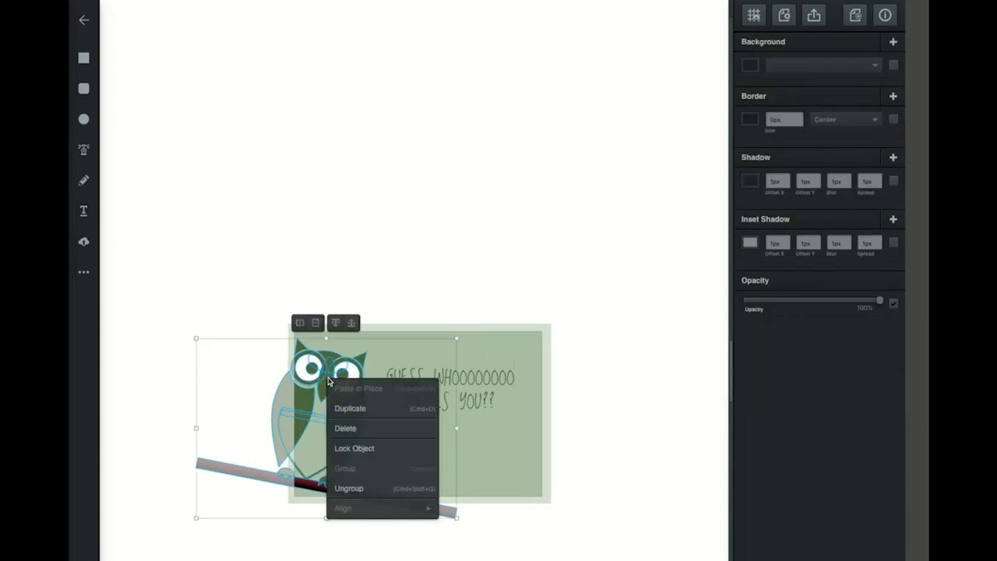
pyautogui.click(357, 489)
pyautogui.click(326, 383)
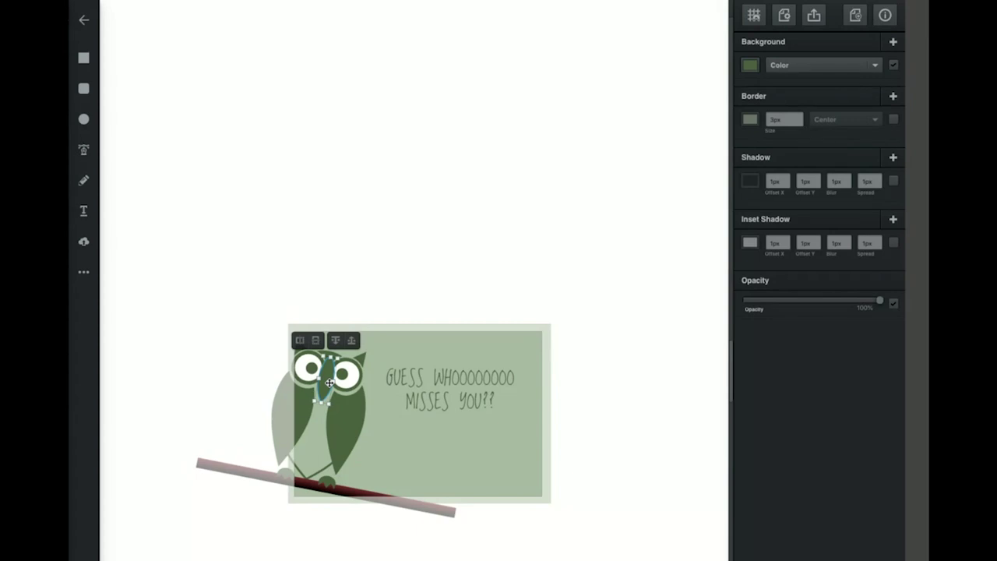
pyautogui.scroll(5, 329, 383)
pyautogui.hscroll(-10, 330, 383)
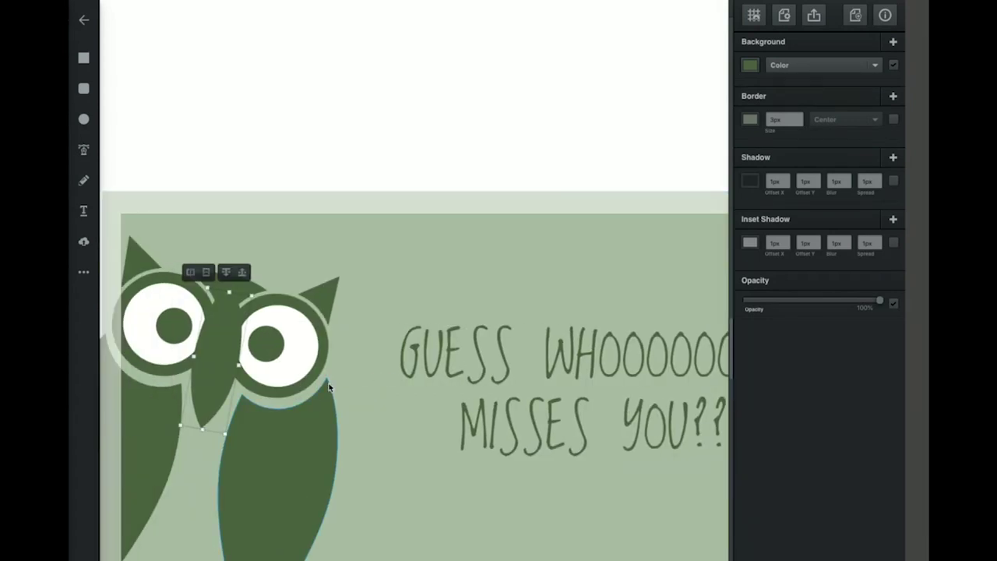
pyautogui.moveTo(369, 367); pyautogui.dragTo(320, 355)
pyautogui.click(349, 352)
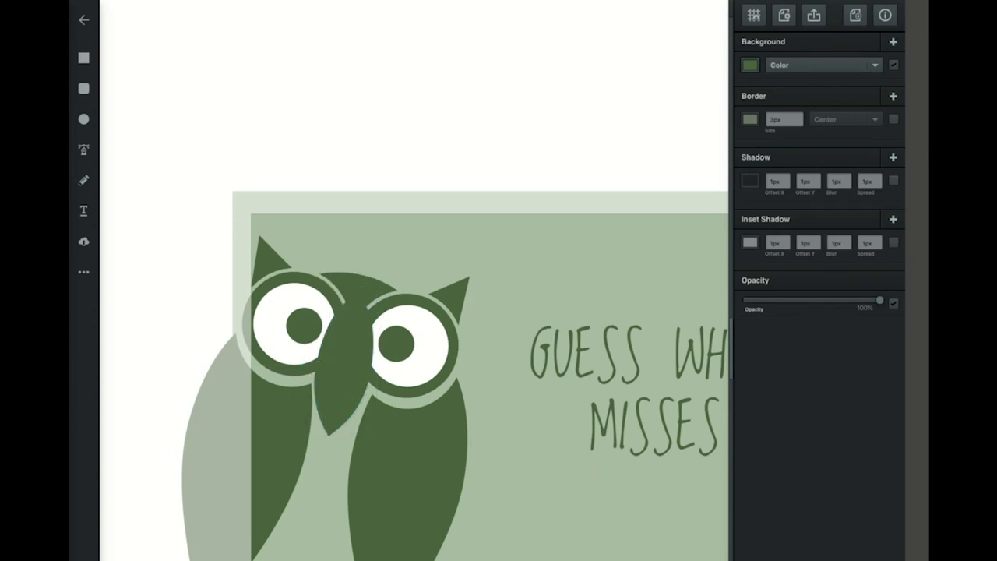
pyautogui.click(347, 359)
pyautogui.click(309, 325)
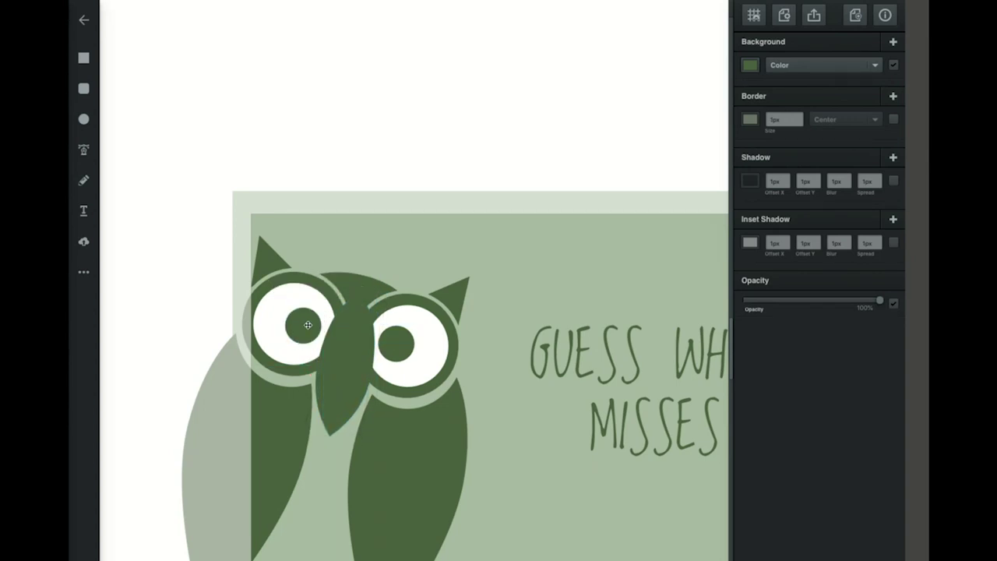
pyautogui.click(393, 342)
pyautogui.click(482, 137)
# Step: Add the text "Hint: It's Me... I miss you!!" near the lower edge of the green background, below the heading
pyautogui.scroll(-1, 506, 172)
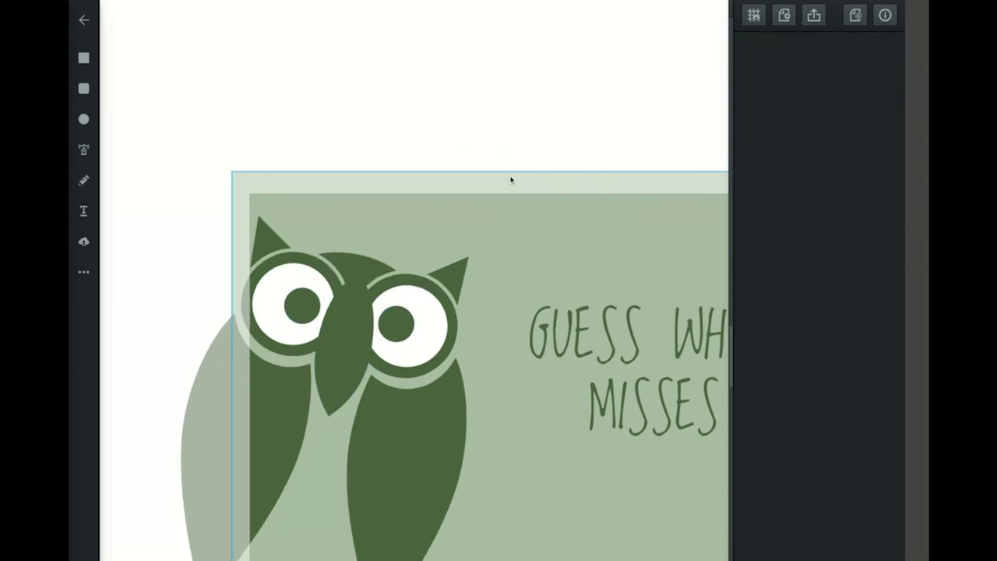
pyautogui.hotkey('ctrl', '0')
pyautogui.scroll(1, 589, 381)
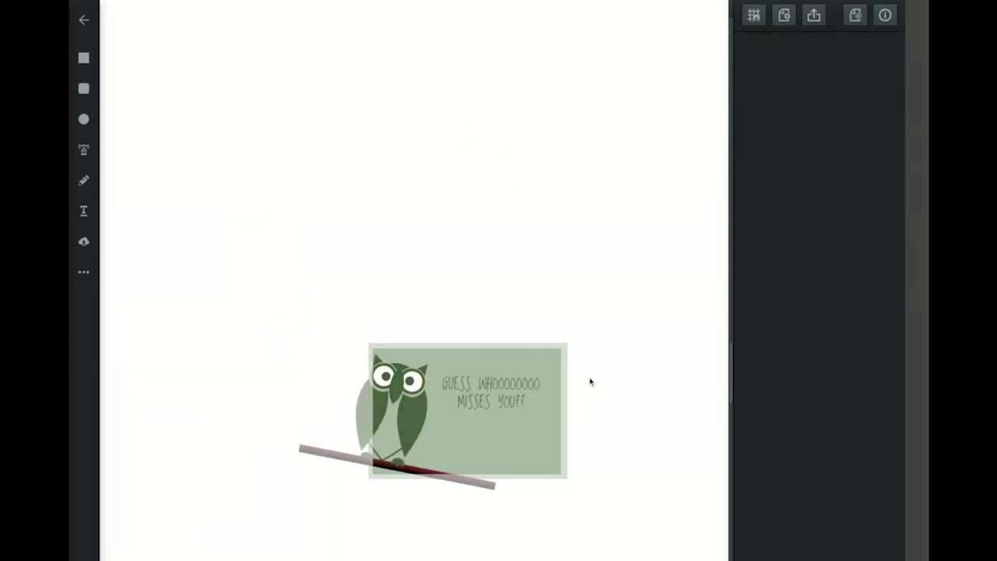
pyautogui.scroll(-1, 590, 382)
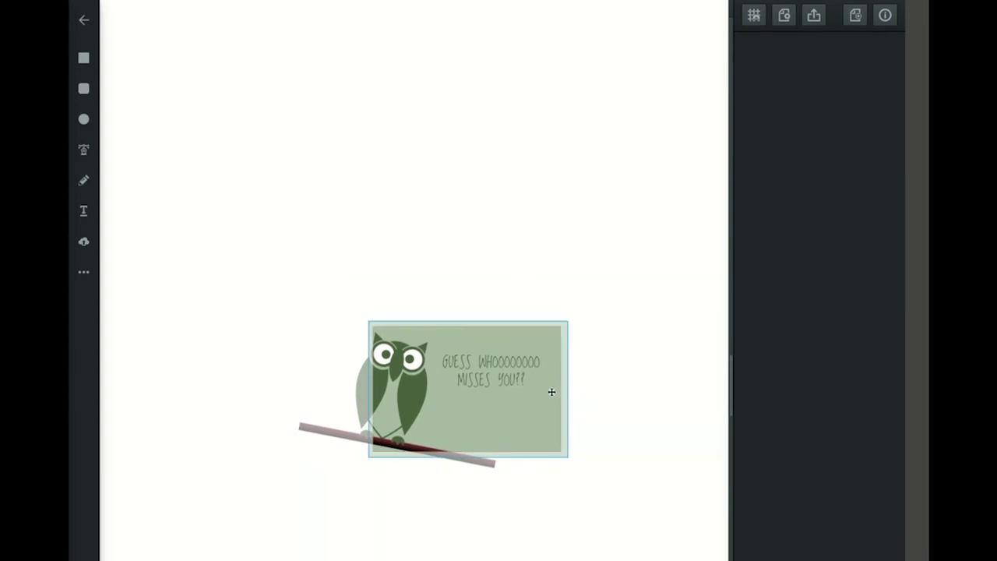
pyautogui.click(84, 210)
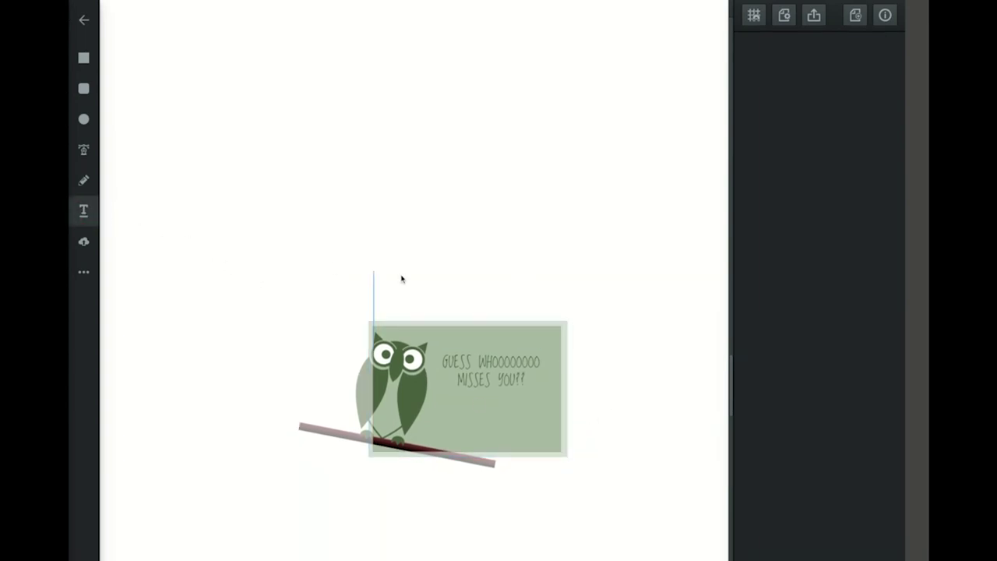
pyautogui.click(463, 447)
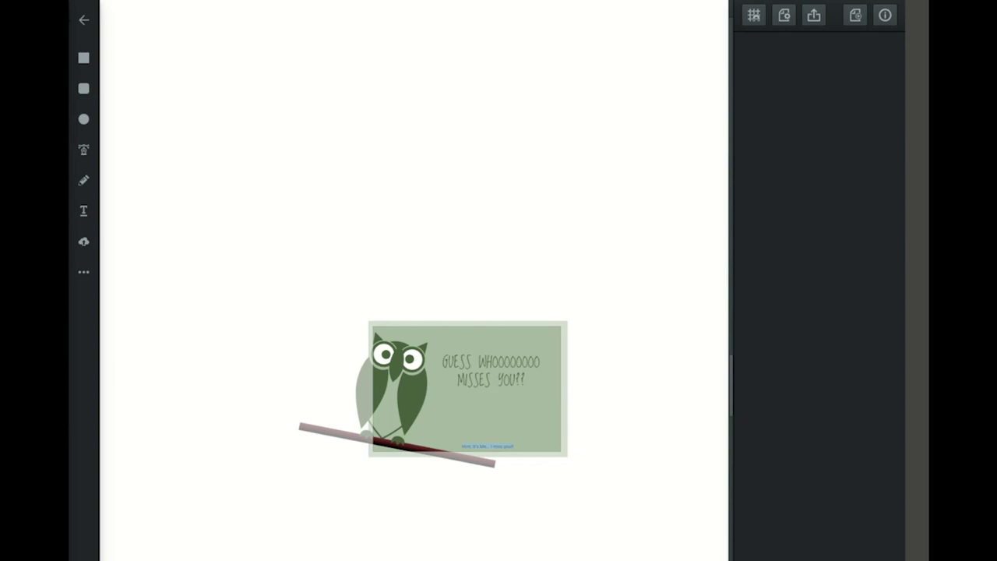
pyautogui.click(501, 446)
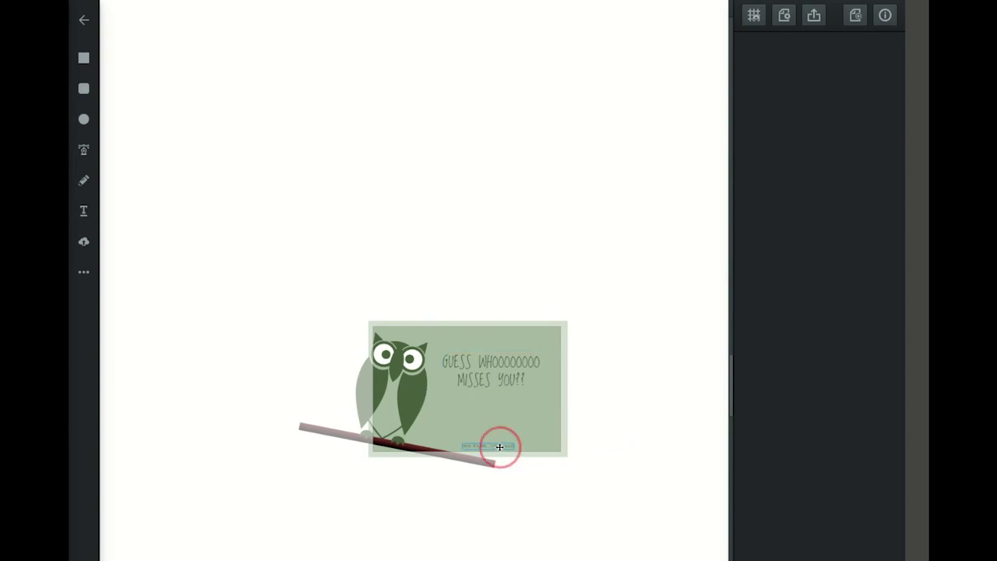
# Step: Change the hint text's font to Loved by the King
pyautogui.click(799, 69)
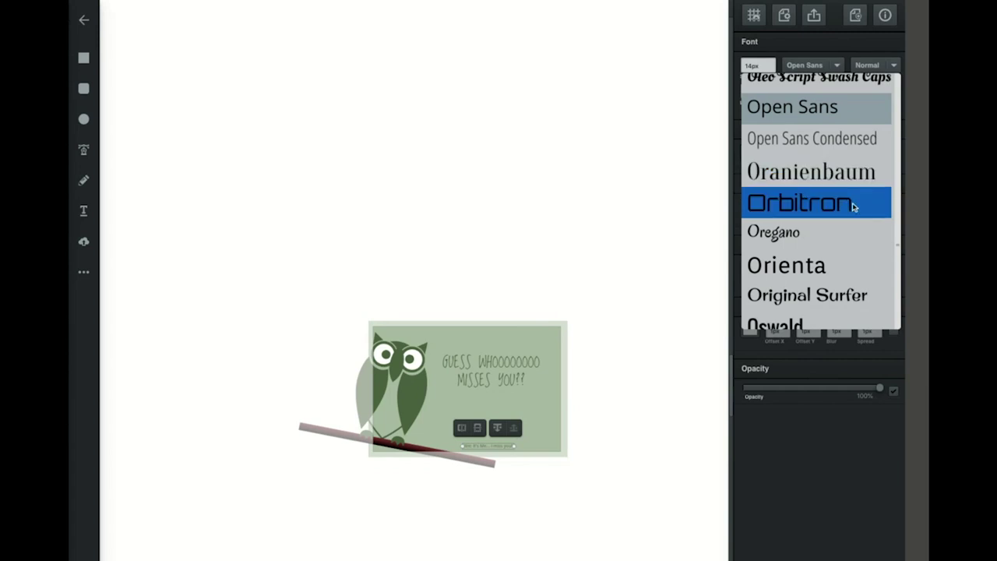
pyautogui.scroll(15, 832, 128)
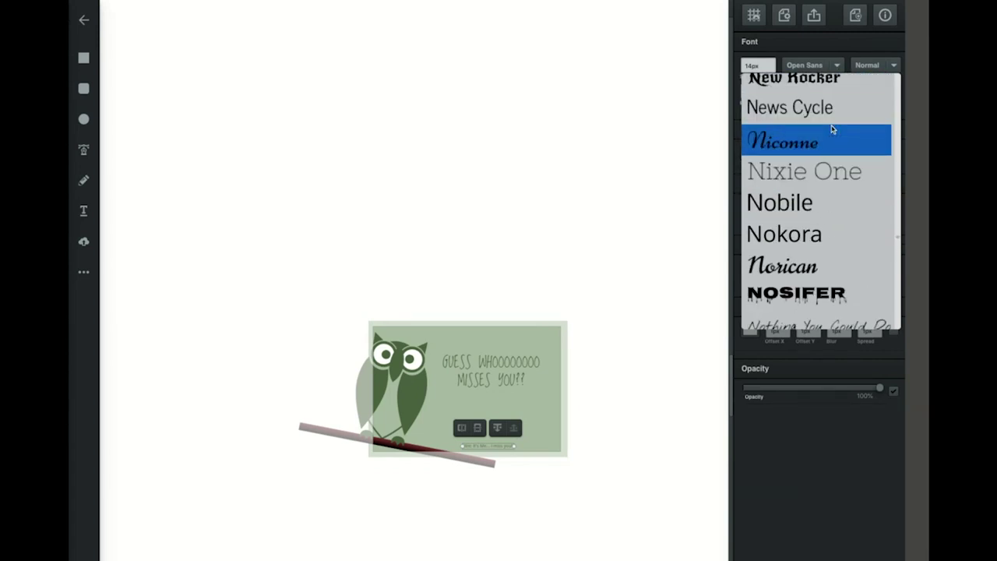
pyautogui.scroll(15, 831, 128)
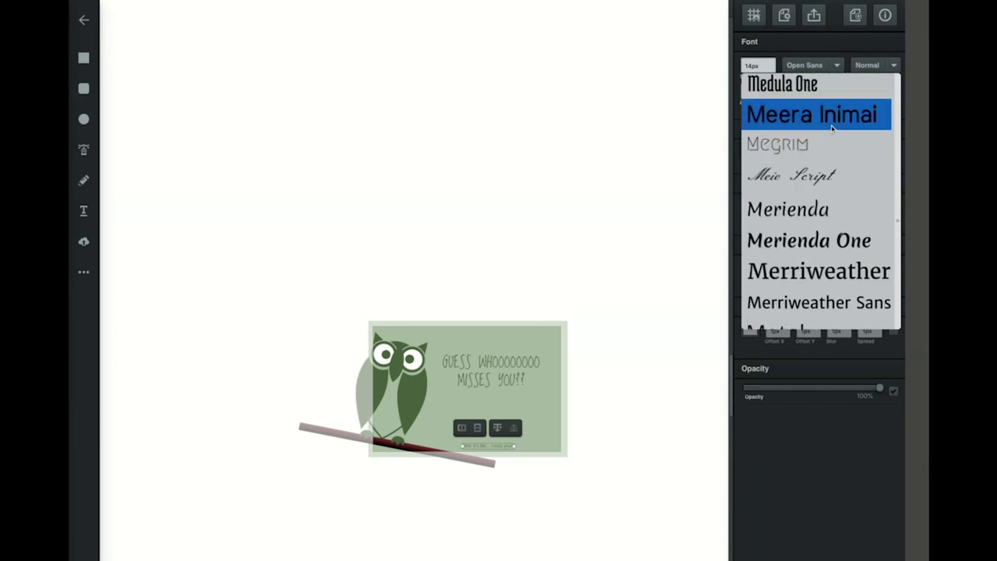
pyautogui.scroll(15, 832, 128)
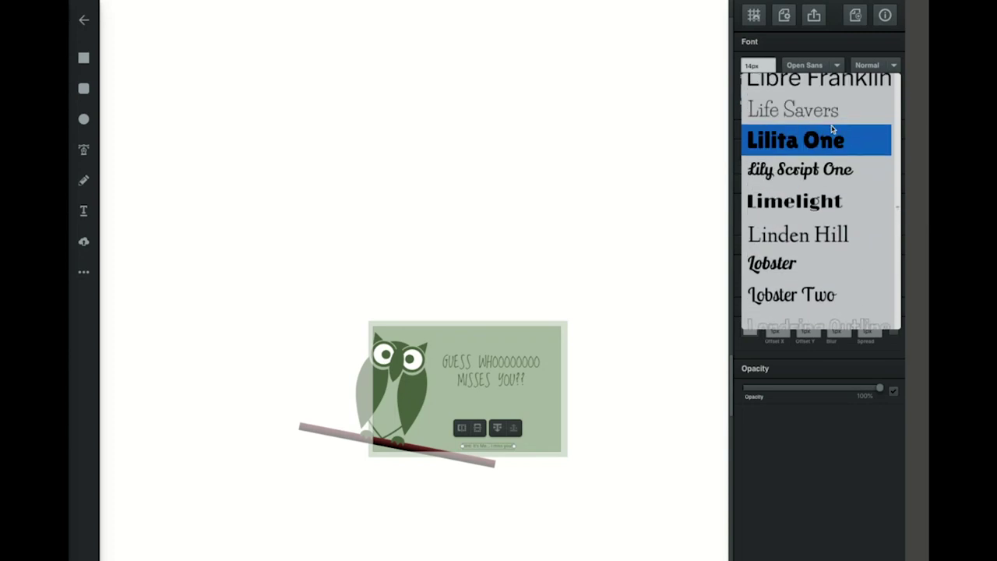
pyautogui.scroll(-8, 832, 129)
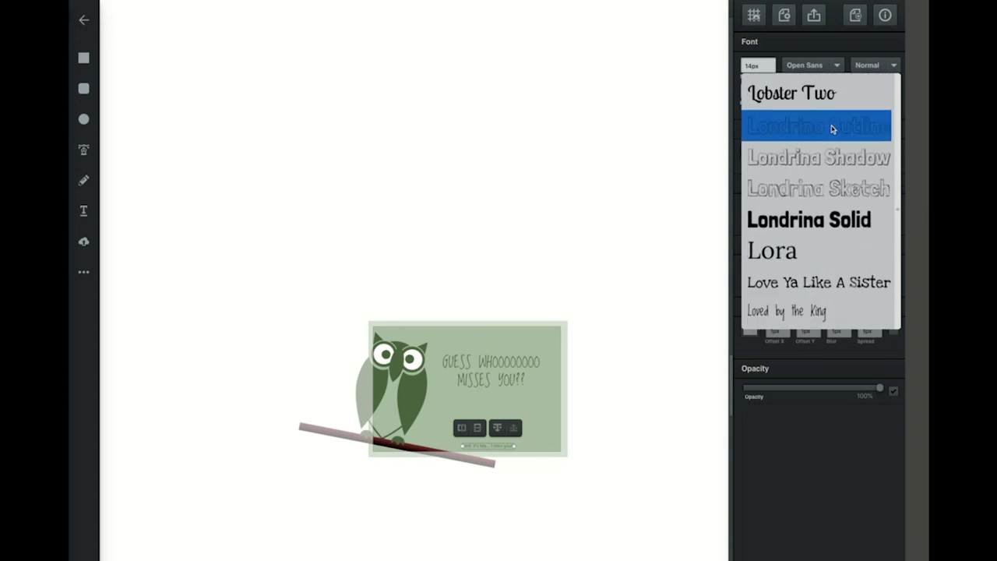
pyautogui.click(826, 143)
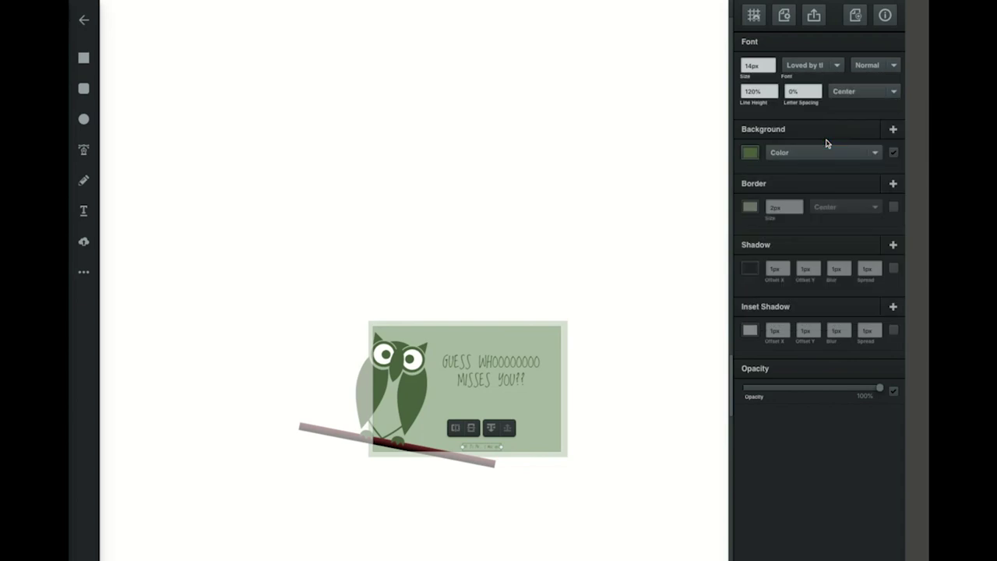
pyautogui.click(635, 301)
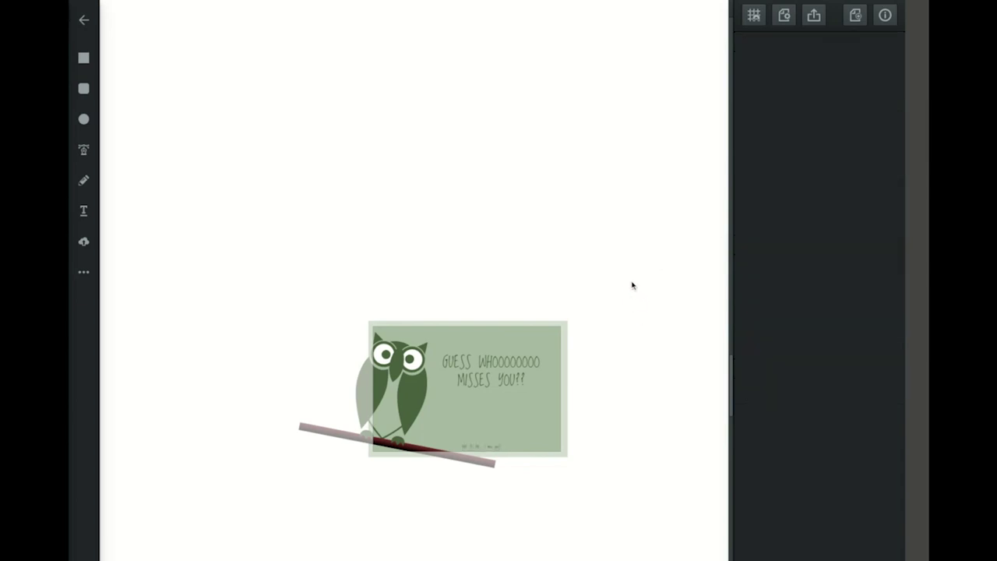
# Step: Move the hint text to the right along the card's lower edge, beneath the heading
pyautogui.hotkey('ctrl', '+')
pyautogui.hotkey('ctrl', '+')
pyautogui.hotkey('ctrl', '+')
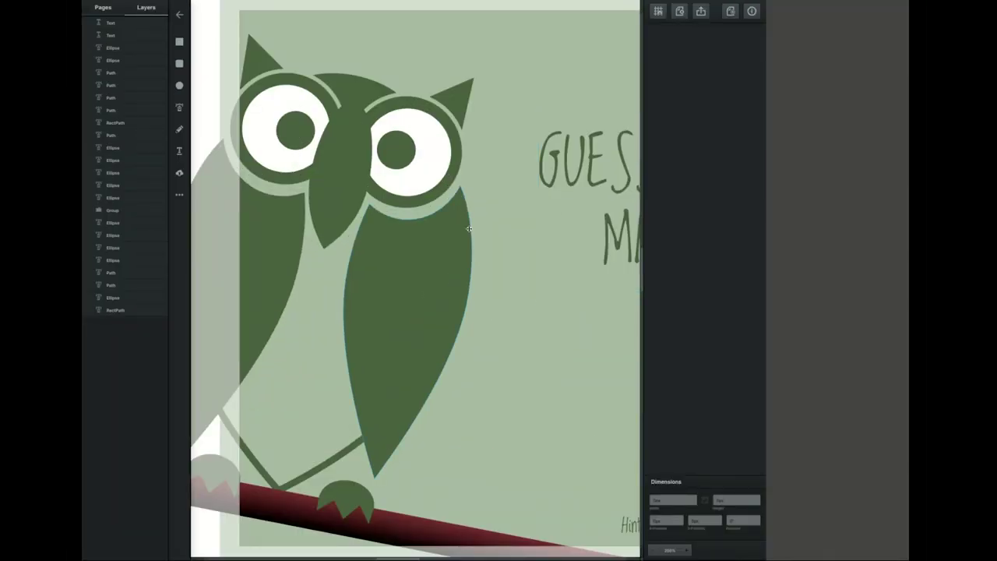
pyautogui.hscroll(2, 488, 319)
pyautogui.hscroll(6, 468, 228)
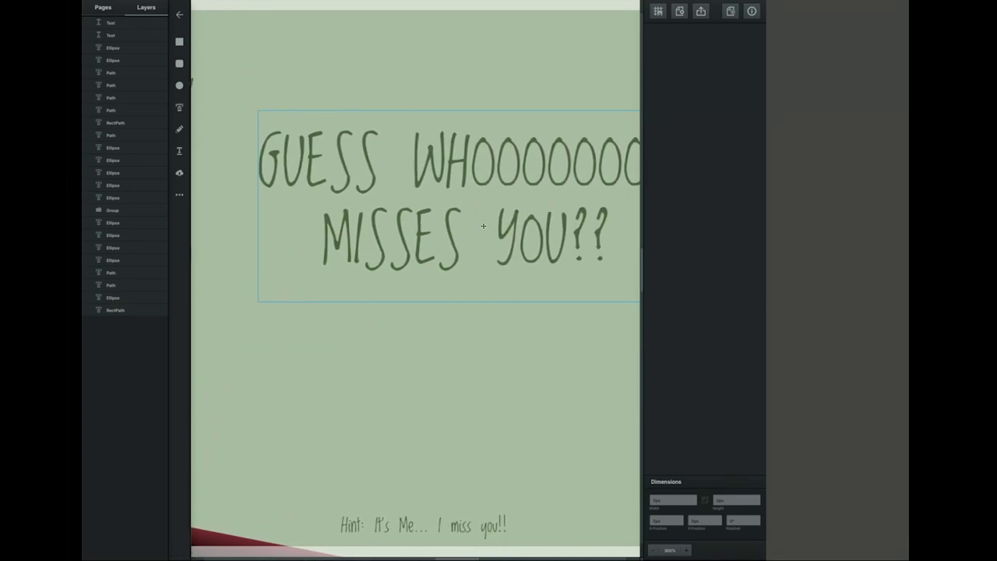
pyautogui.scroll(-2, 483, 225)
pyautogui.scroll(-3, 484, 225)
pyautogui.click(445, 402)
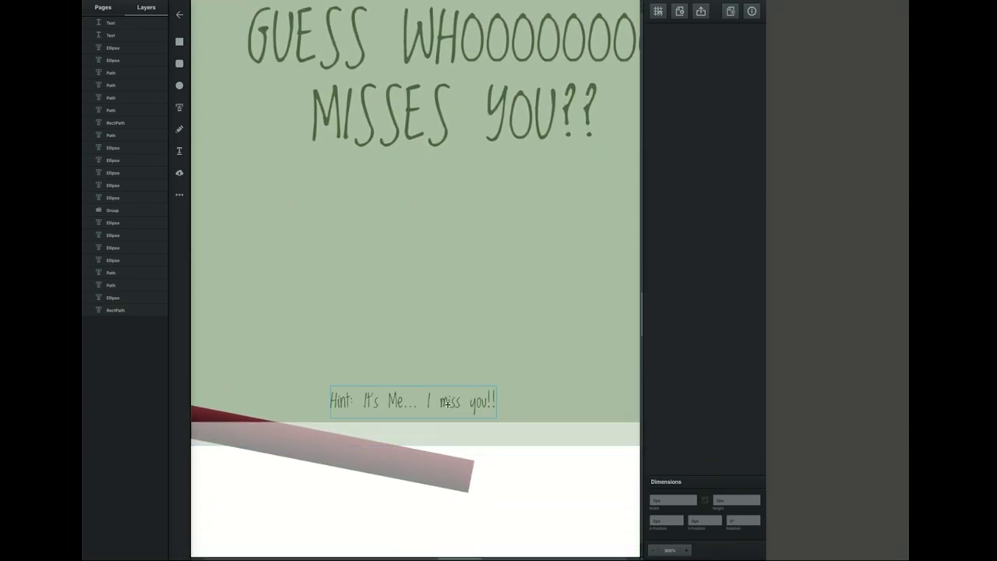
pyautogui.moveTo(444, 402); pyautogui.dragTo(474, 401)
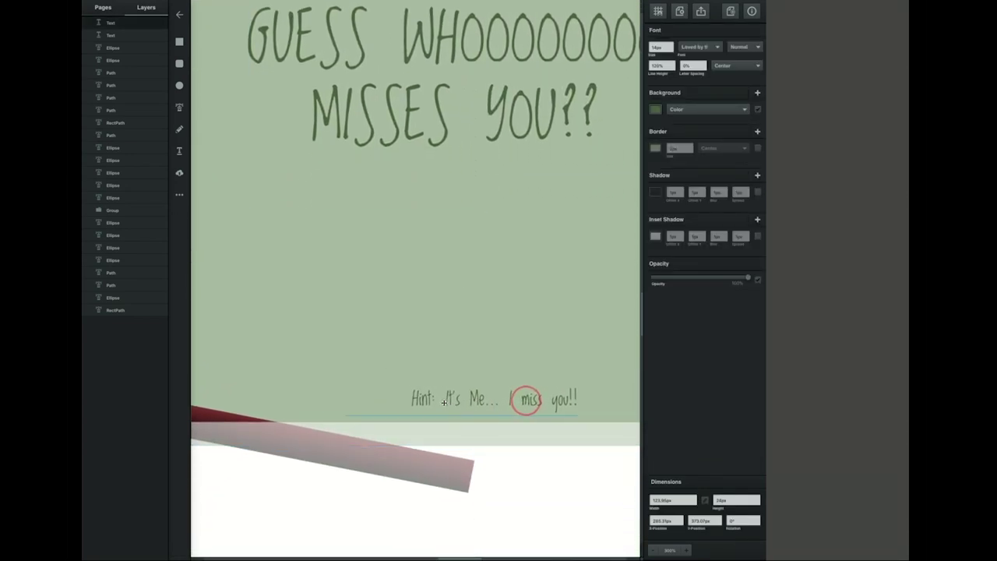
pyautogui.moveTo(526, 402); pyautogui.dragTo(509, 401)
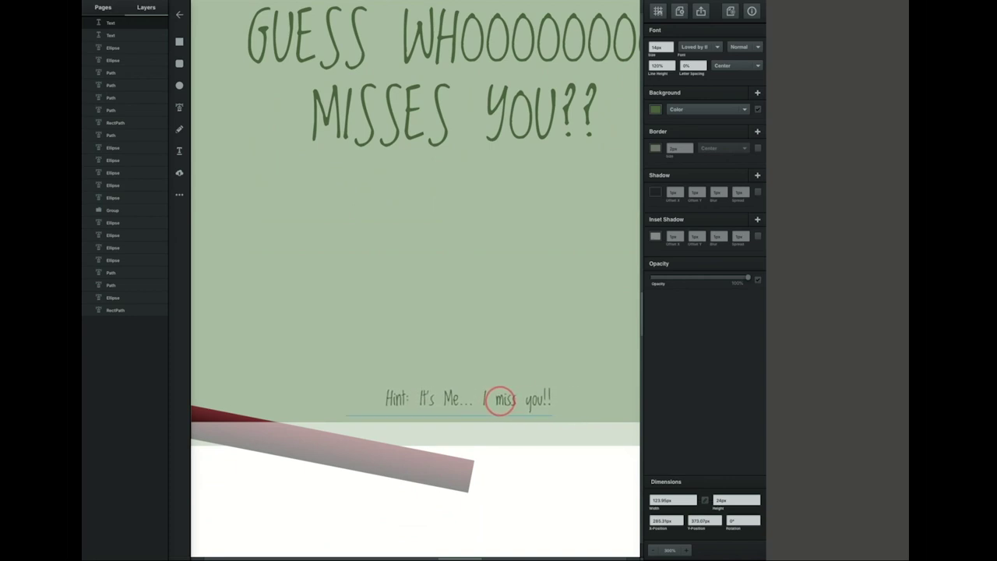
pyautogui.click(506, 400)
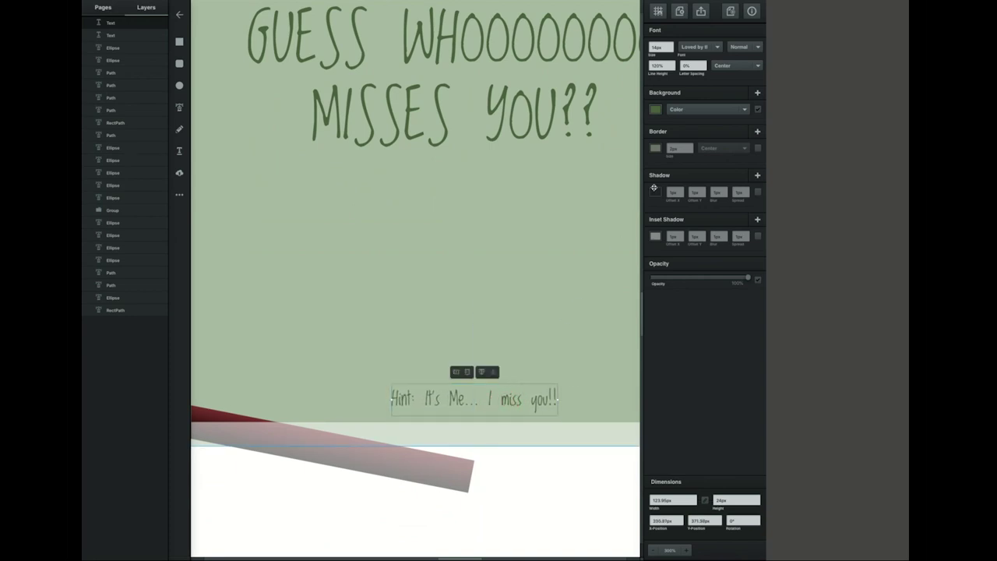
# Step: Set the hint text's font size to 21 px
pyautogui.click(671, 45)
pyautogui.click(671, 45)
pyautogui.click(671, 45)
pyautogui.click(670, 45)
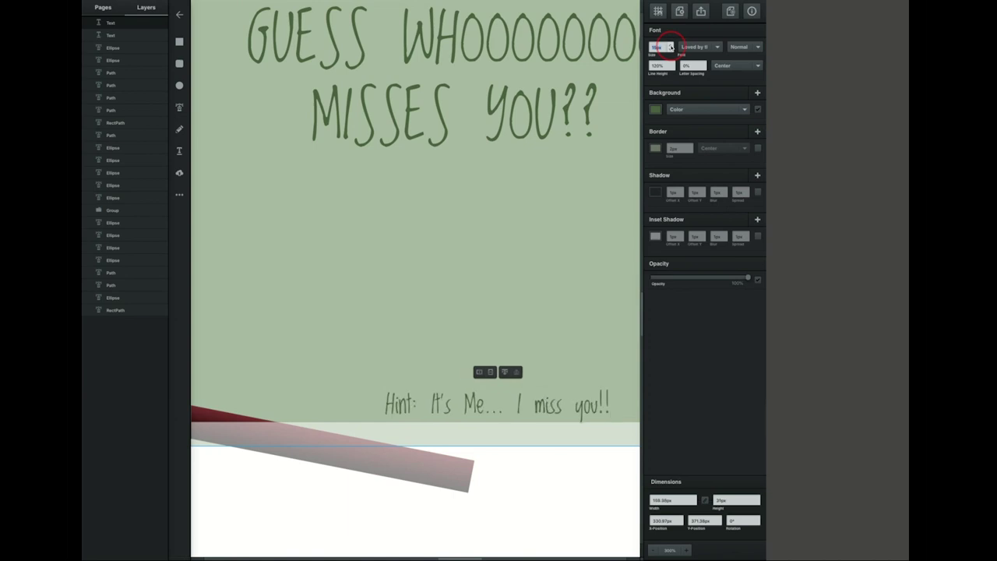
pyautogui.click(671, 45)
pyautogui.click(671, 45)
pyautogui.click(670, 46)
# Step: Move the enlarged hint text left and slightly up so it sits centred beneath the heading, inside the darker green area
pyautogui.moveTo(576, 407)
pyautogui.mouseDown()
pyautogui.moveTo(526, 399)
pyautogui.moveTo(586, 407)
pyautogui.moveTo(538, 399)
pyautogui.mouseUp()
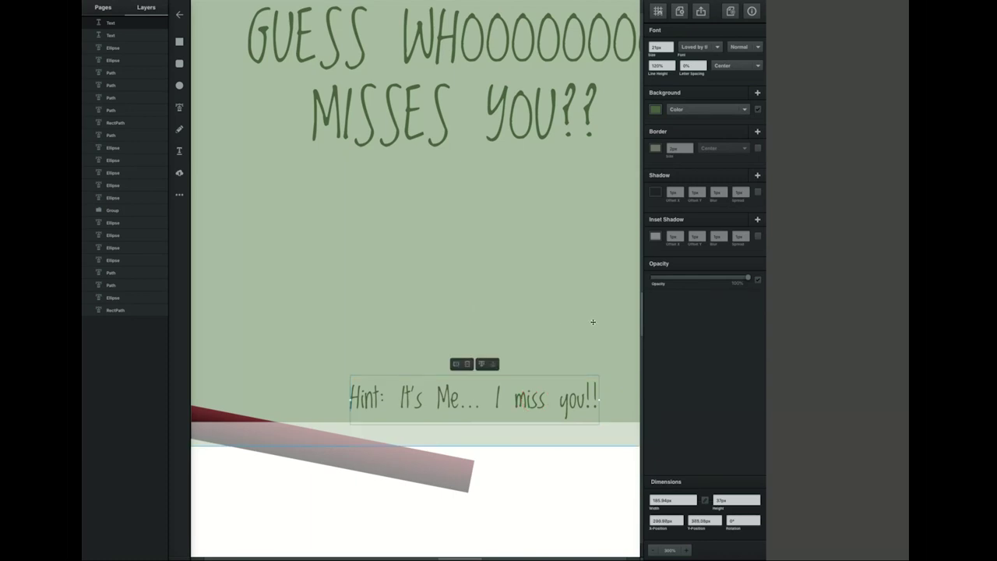
pyautogui.hotkey('ctrl', '-')
pyautogui.hotkey('ctrl', '-')
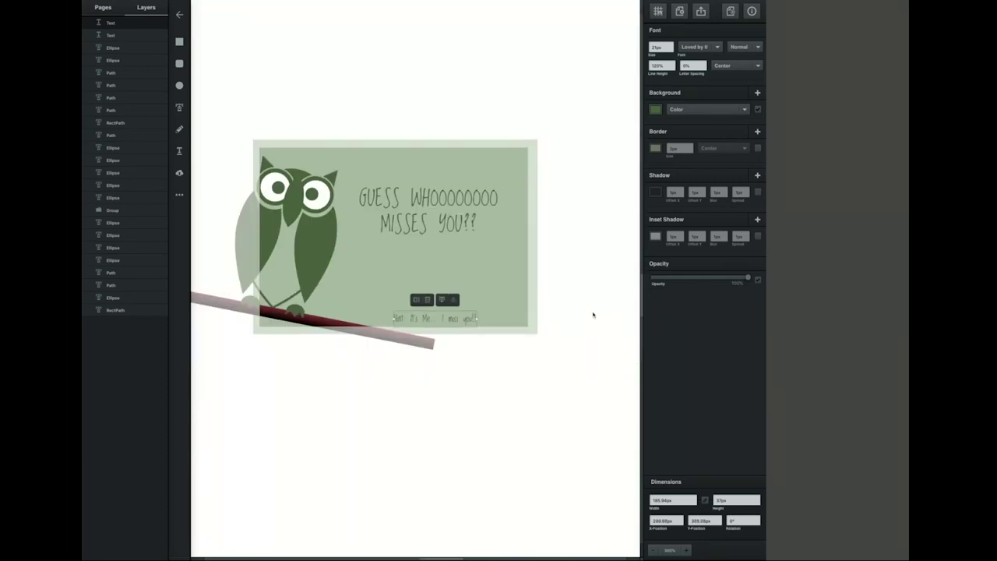
pyautogui.moveTo(437, 318)
pyautogui.mouseDown()
pyautogui.moveTo(436, 243)
pyautogui.moveTo(434, 312)
pyautogui.mouseUp()
pyautogui.moveTo(434, 312); pyautogui.dragTo(434, 312)
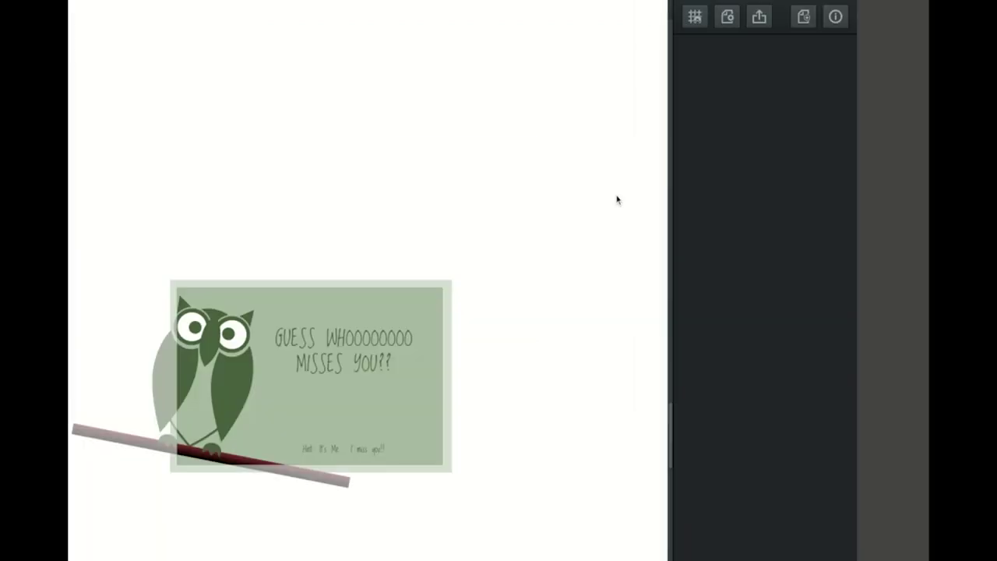
# Step: Rename the untitled file using ECard_P2, the two surnames and V1, all separated by underscores, and save the filename
pyautogui.click(725, 21)
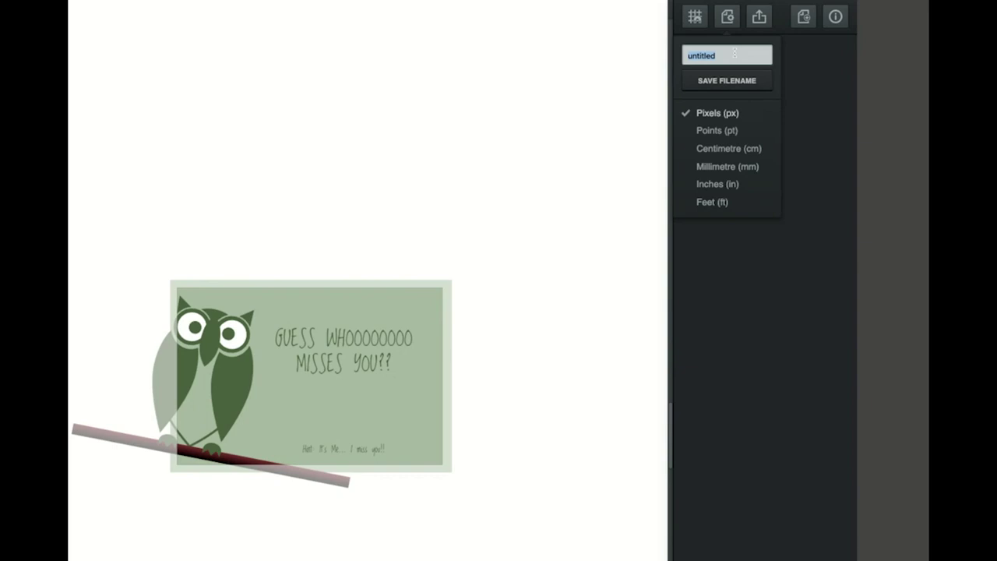
pyautogui.press('BackSpace')
pyautogui.write('ECard_P2_M')
pyautogui.press('BackSpace')
pyautogui.write('Stanfield_Umber')
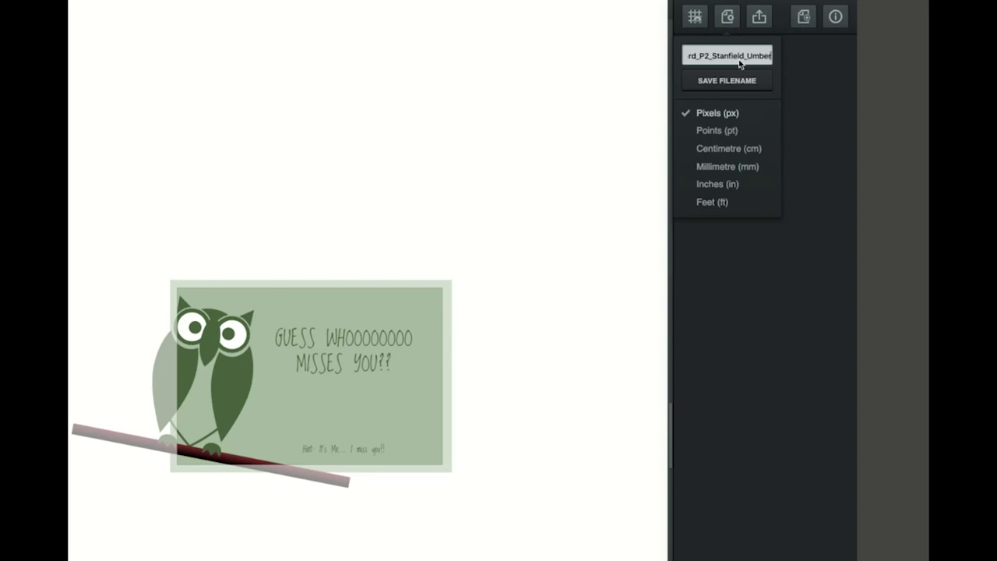
pyautogui.write('ger_V1')
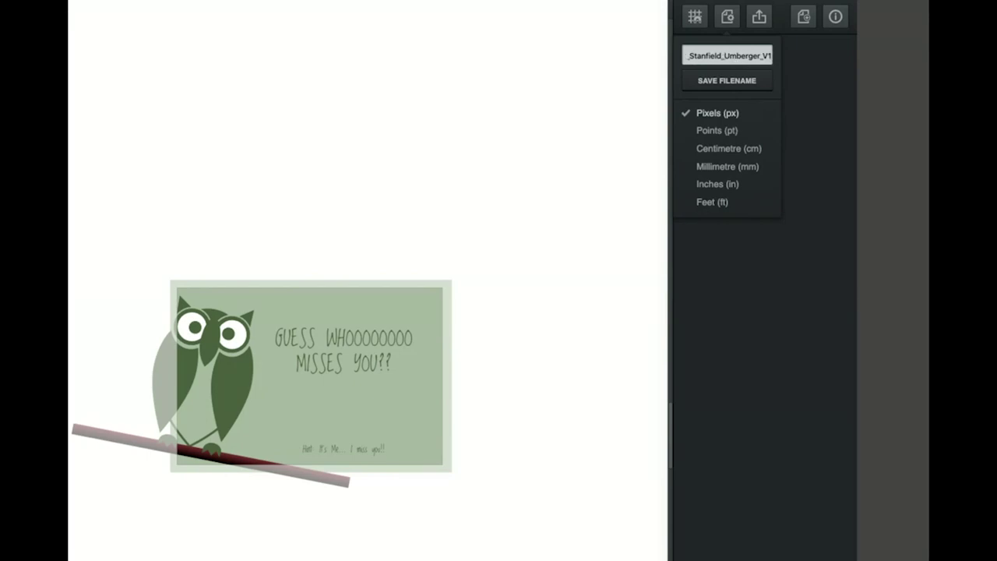
pyautogui.click(735, 83)
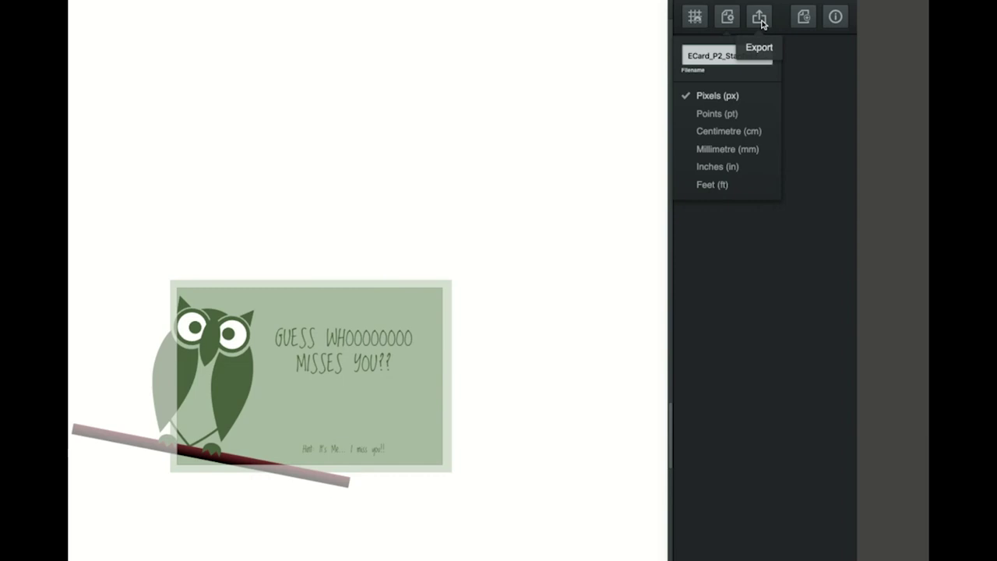
# Step: Export the card page by downloading it as an SVG, and copy its shareable URL
pyautogui.click(760, 19)
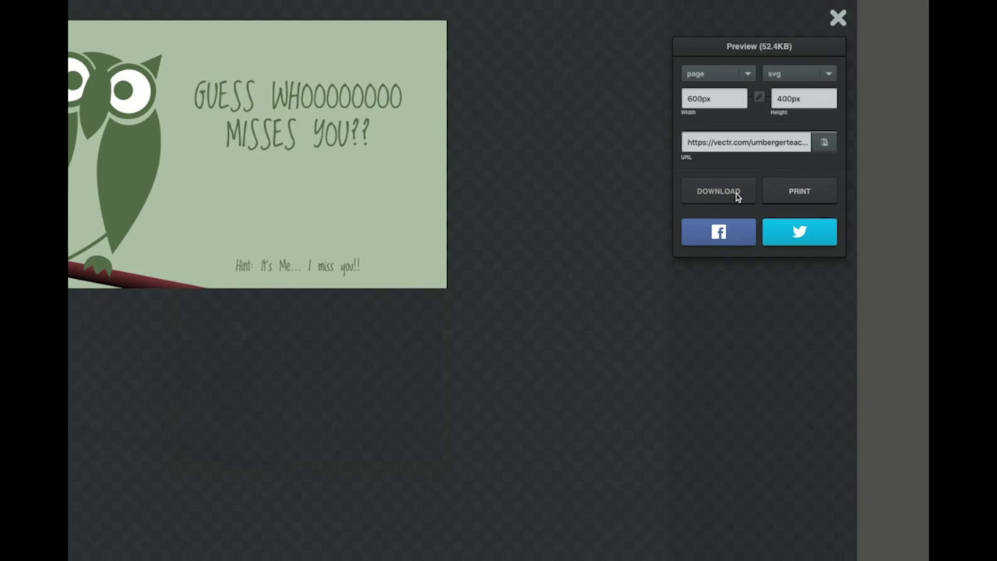
pyautogui.click(737, 196)
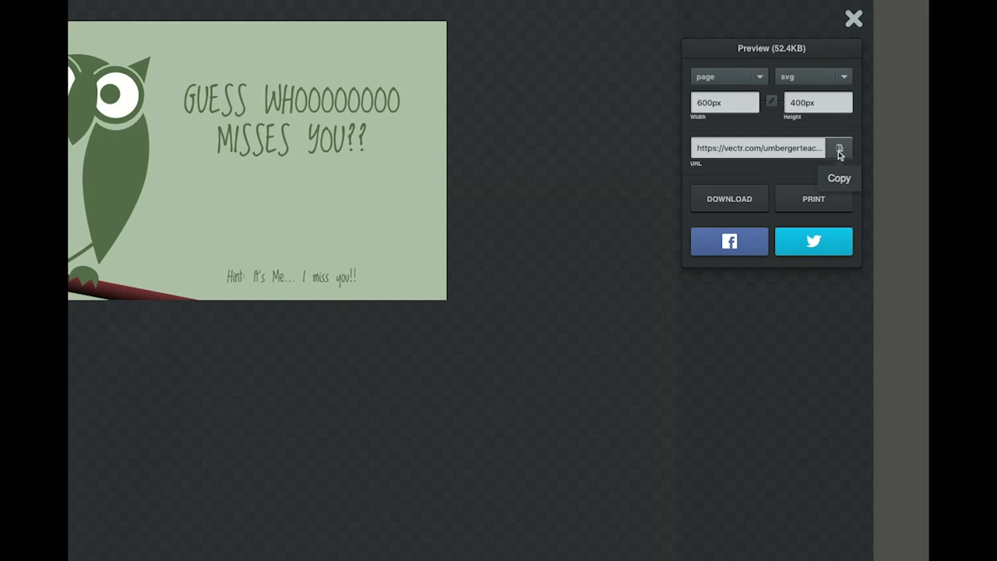
pyautogui.click(840, 150)
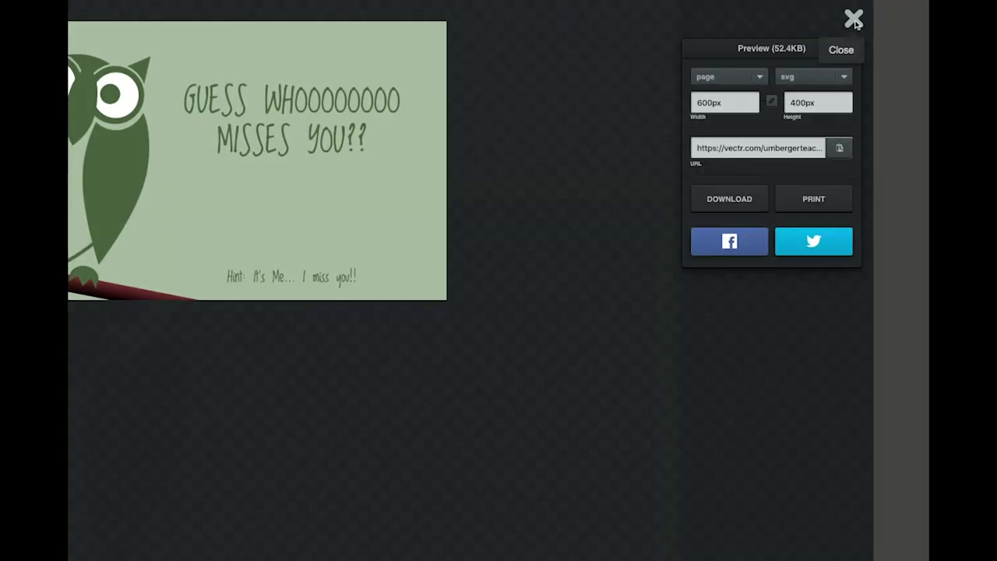
# Step: Close the export preview and leave the drawing for the My Profile page
pyautogui.click(853, 20)
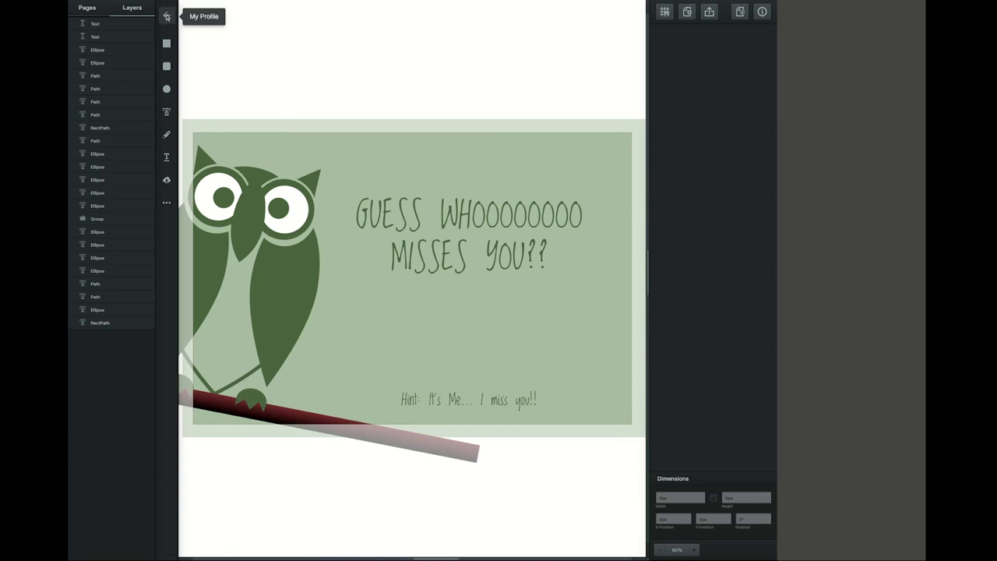
pyautogui.click(167, 17)
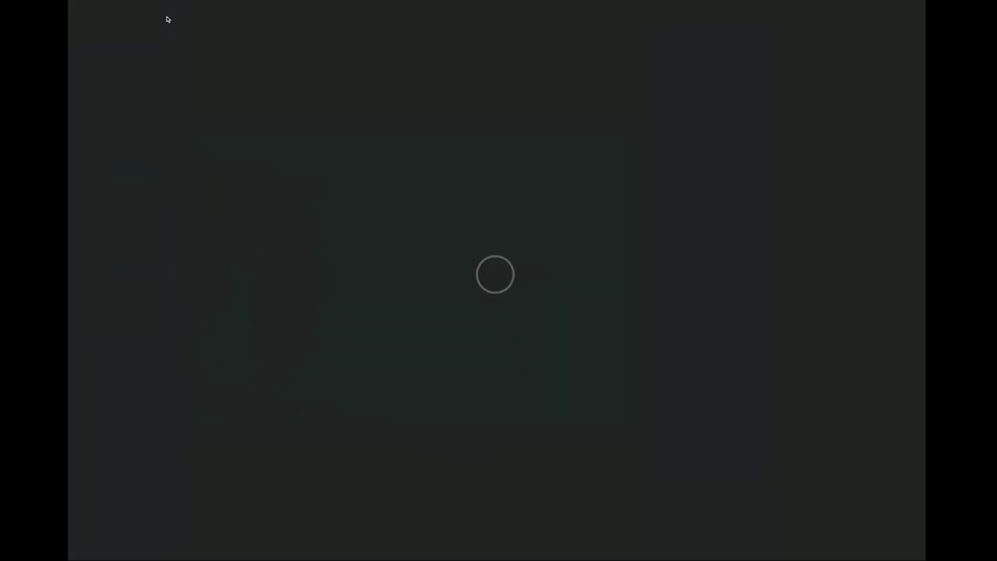